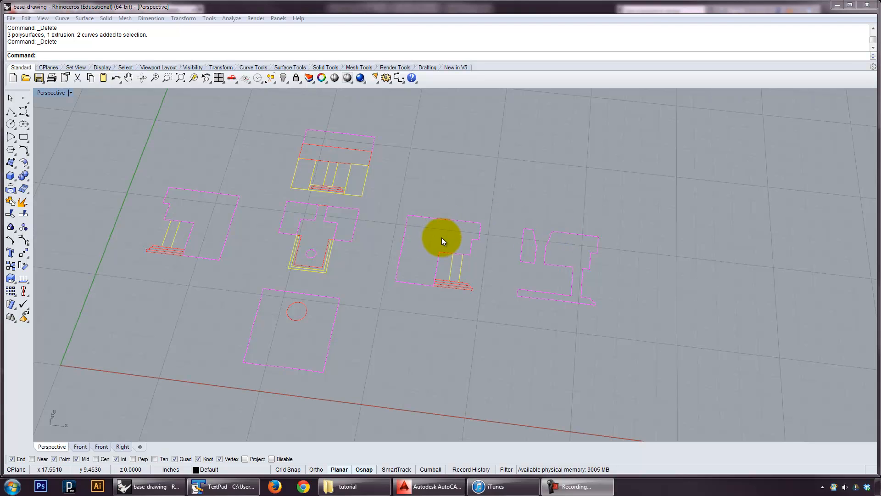
Switch the viewport to the Top view and frame the row of orthographic drawings.
right_drag(369, 214, 381, 227)
scroll(328, 234, up, 6)
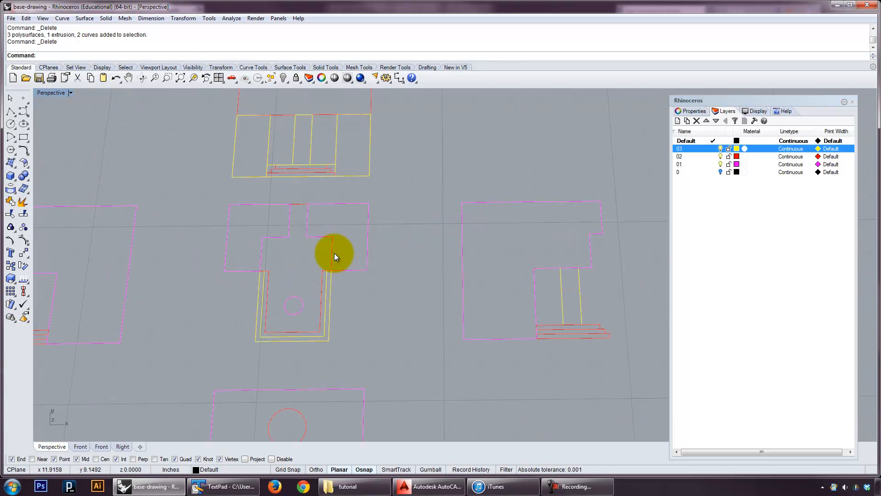
key(Return)
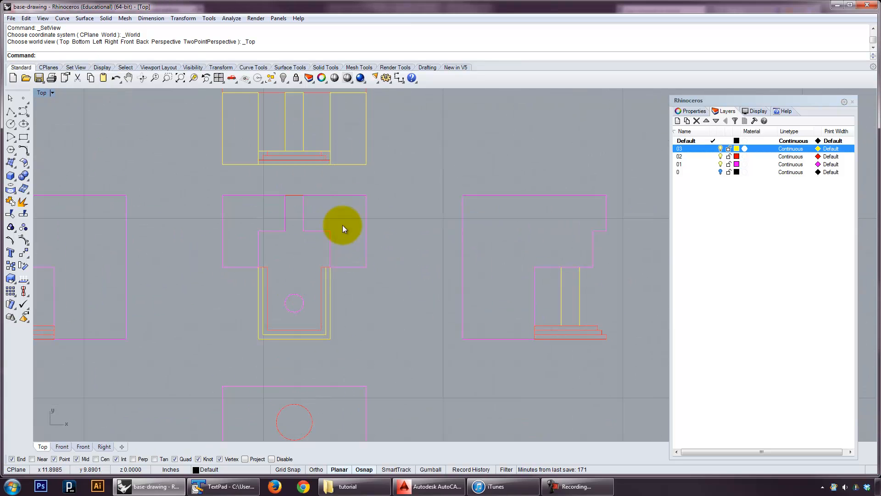
scroll(342, 216, down, 5)
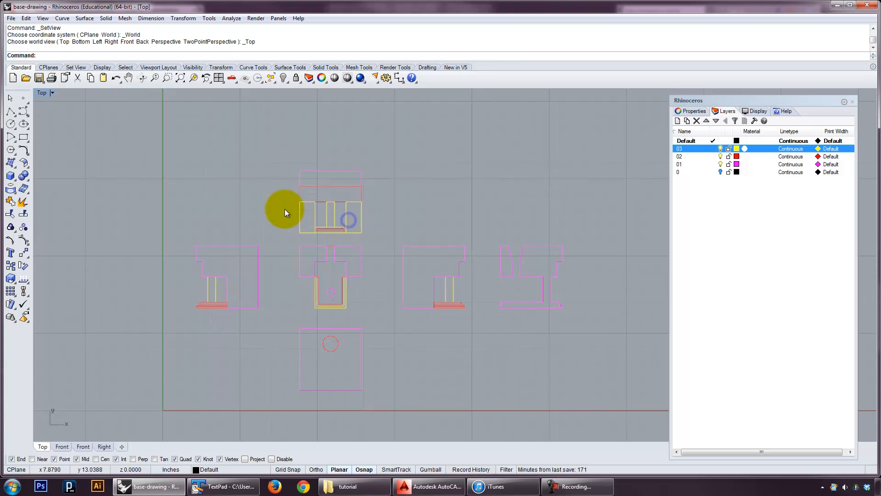
right_drag(360, 232, 343, 189)
scroll(326, 288, up, 3)
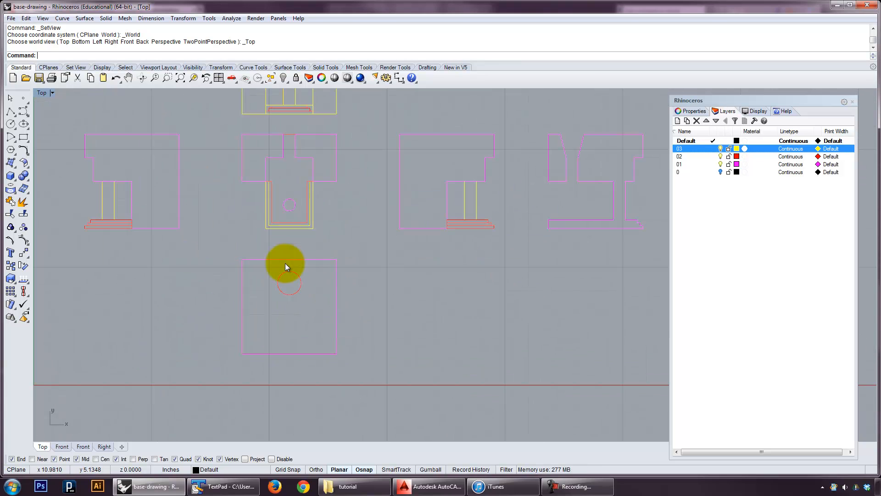
right_drag(236, 283, 291, 306)
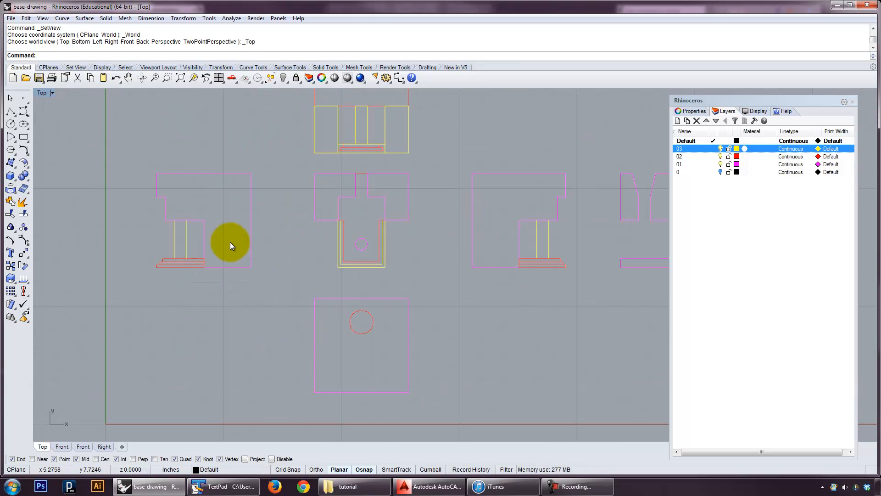
right_drag(518, 227, 365, 219)
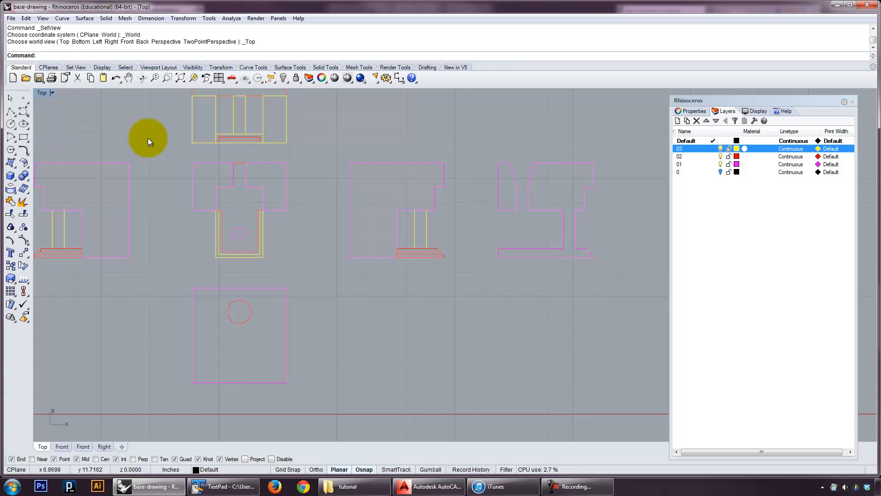
click(696, 133)
click(695, 133)
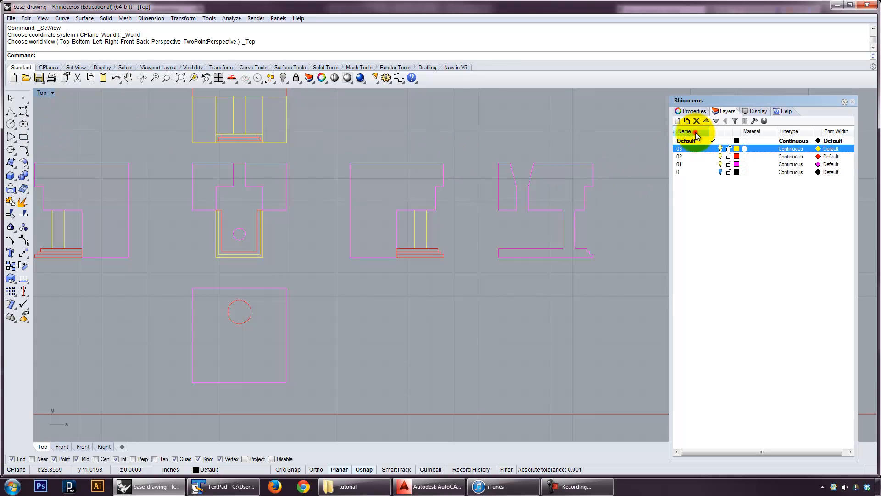
Draw a vertical polyline centreline through the central plan drawing, from the midpoint of its upper edge to its lower edge.
click(10, 111)
scroll(235, 150, up, 3)
click(243, 174)
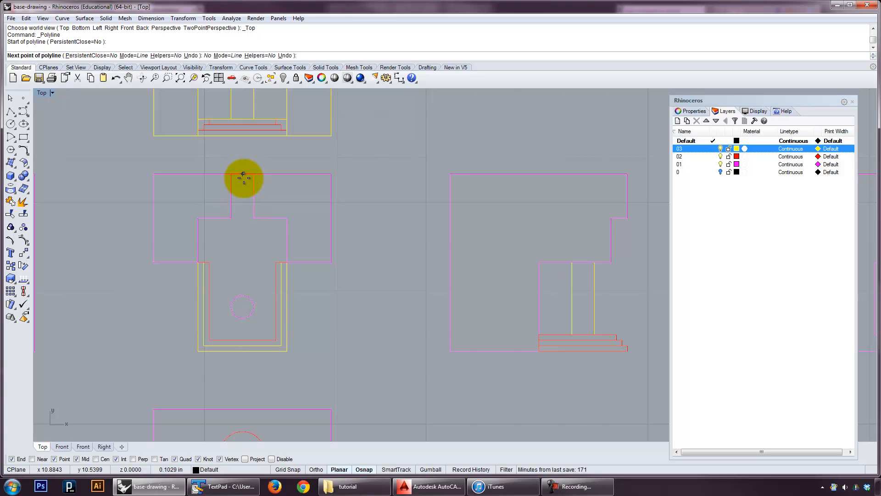
click(246, 355)
key(Return)
scroll(320, 363, down, 2)
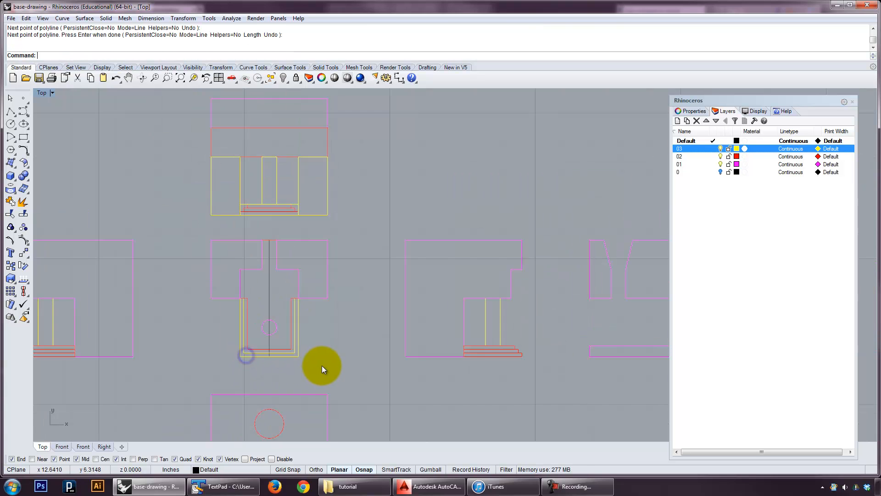
right_drag(321, 365, 294, 319)
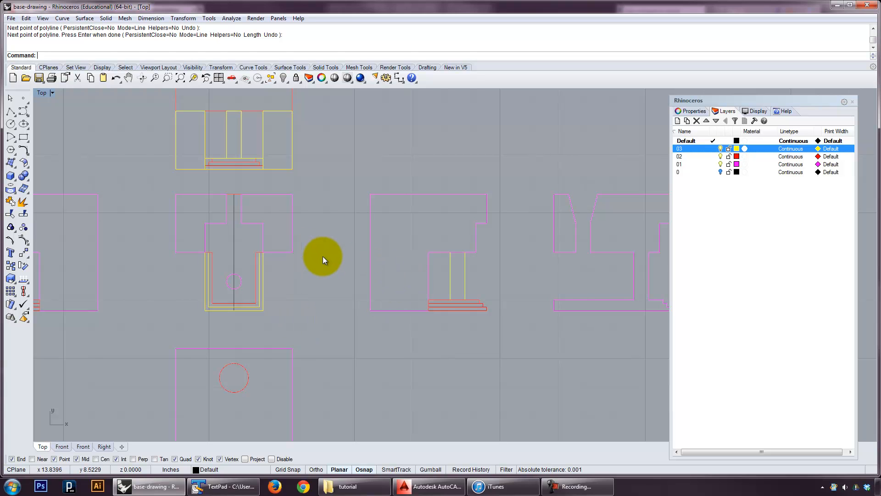
Group all the curves of the elevation drawing above the central plan.
mouse_move(328, 264)
right_down()
mouse_move(364, 262)
mouse_move(335, 255)
right_up()
scroll(365, 263, down, 1)
click(295, 198)
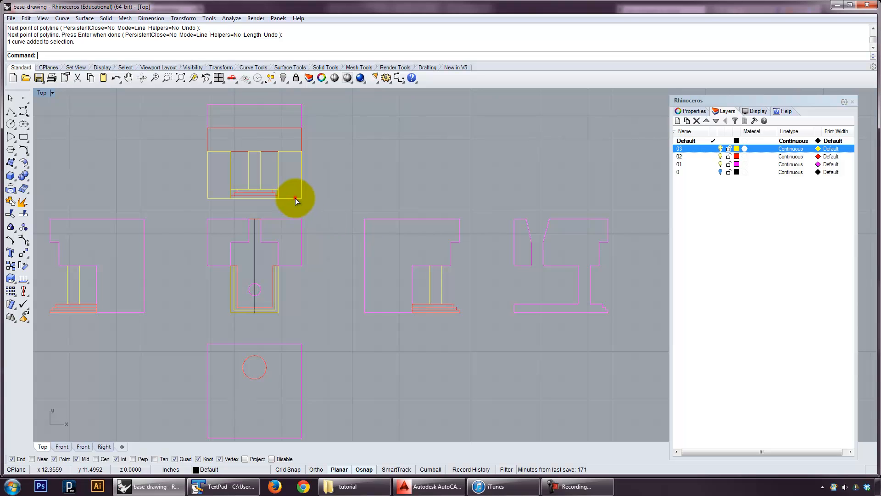
click(302, 113)
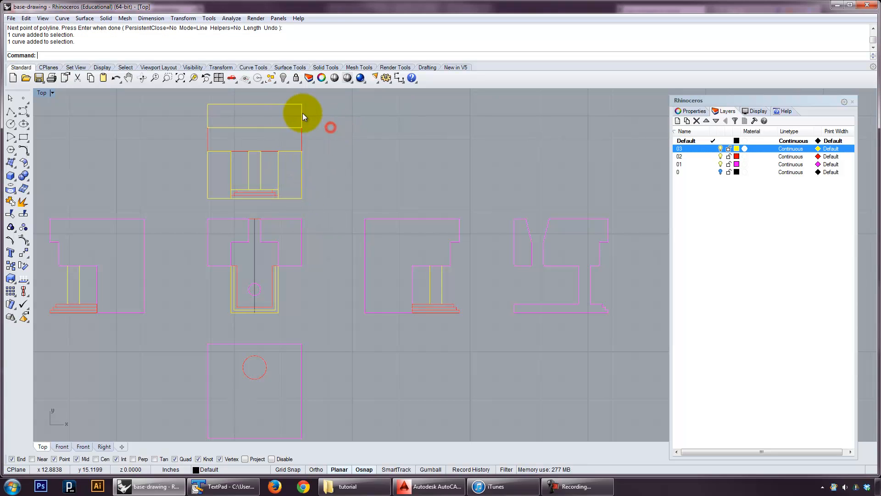
click(302, 132)
click(366, 137)
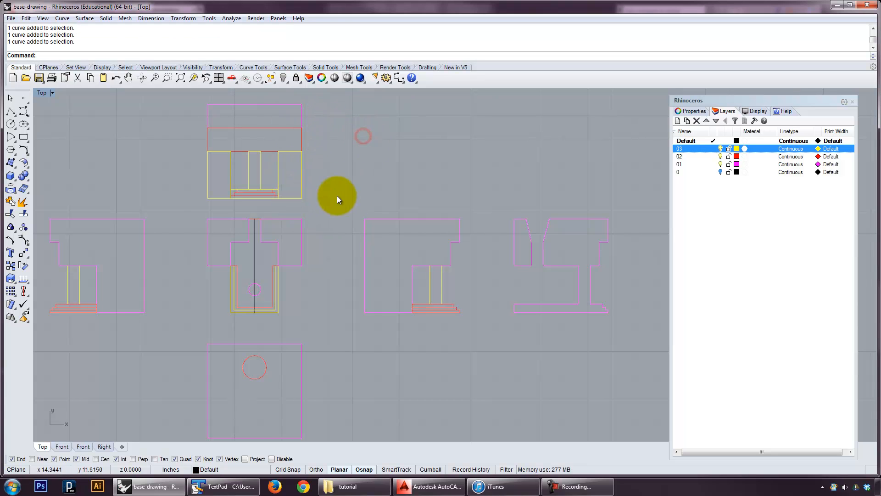
right_drag(366, 197, 416, 216)
mouse_move(384, 227)
mouse_down()
mouse_move(224, 139)
mouse_move(199, 106)
mouse_up()
text(Gro)
key(Return)
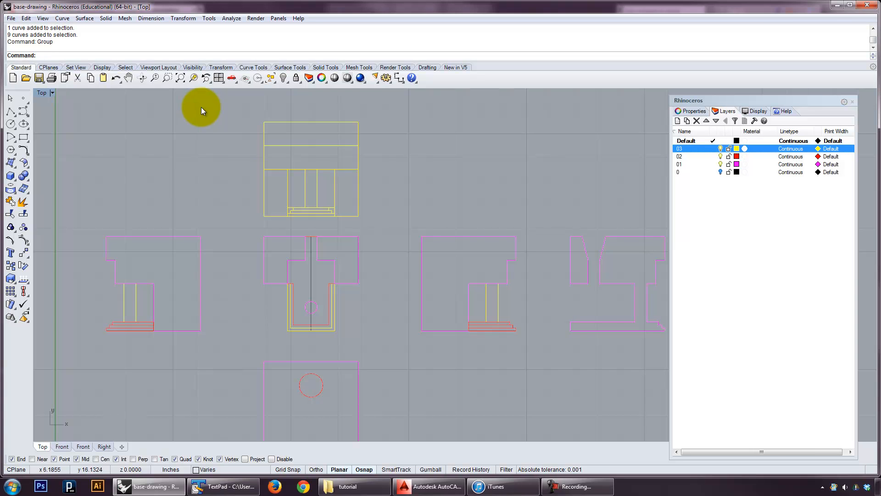
Group the curves of each remaining drawing separately: the central plan, both side elevations, the section and the square with the circle.
mouse_move(370, 344)
mouse_down()
mouse_move(214, 241)
mouse_move(247, 239)
mouse_up()
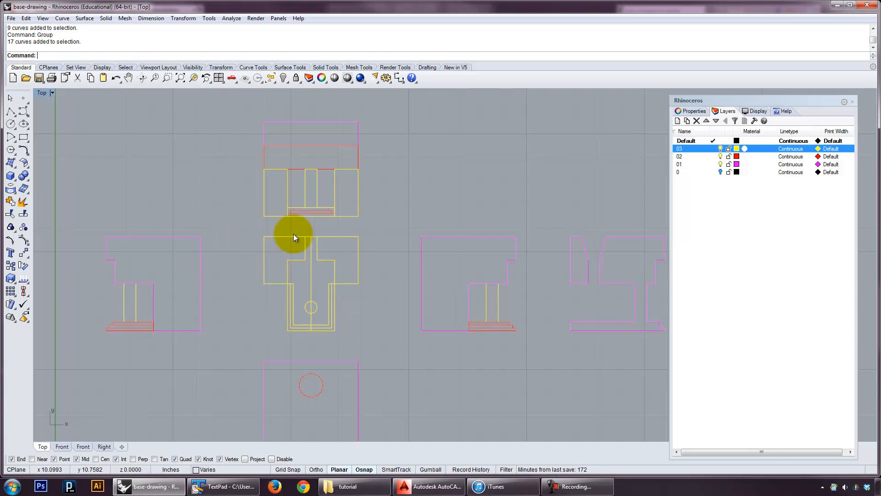
key(Return)
drag(204, 340, 99, 244)
key(Return)
right_drag(428, 278, 343, 256)
drag(456, 319, 331, 198)
key(Return)
drag(614, 332, 458, 182)
key(Return)
right_drag(458, 274, 519, 200)
click(399, 352)
drag(402, 390, 197, 257)
key(Return)
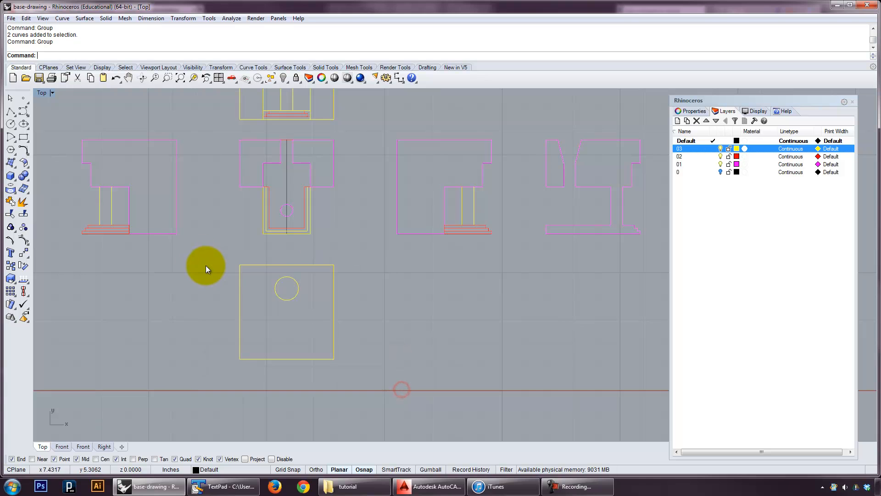
Select the grouped drawings one after another to check that each selects as a whole.
click(342, 238)
click(332, 264)
click(327, 230)
click(311, 212)
click(399, 209)
click(425, 261)
mouse_move(393, 281)
right_down()
mouse_move(437, 309)
mouse_move(422, 344)
right_up()
right_drag(403, 218, 347, 227)
Switch the viewport to the Perspective view and orbit to an oblique angle over the drawings.
click(42, 93)
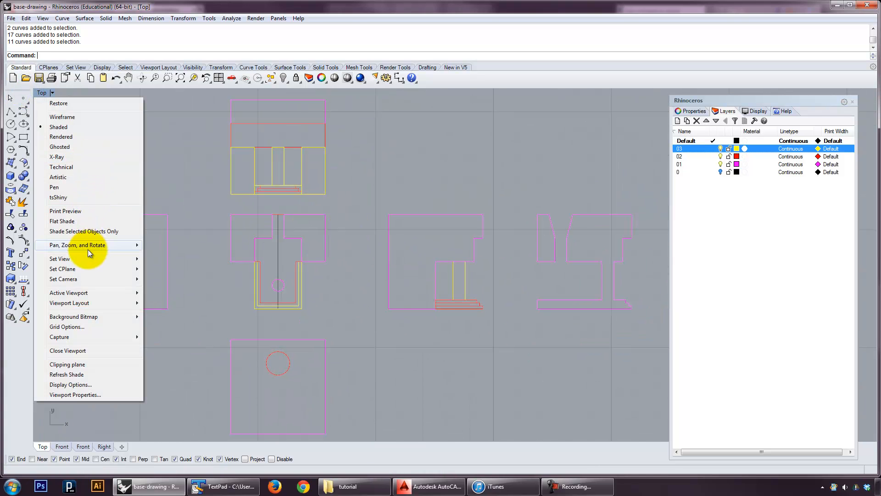
mouse_move(90, 259)
click(213, 319)
mouse_move(326, 267)
right_down()
mouse_move(419, 187)
mouse_move(442, 236)
right_up()
Move the front elevation group by its outer upper corner onto the matching corner of the central plan.
click(444, 178)
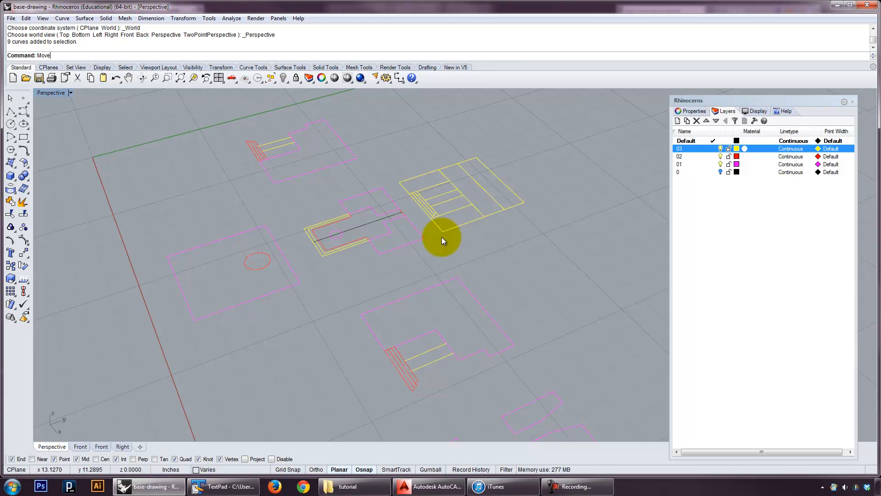
key(Return)
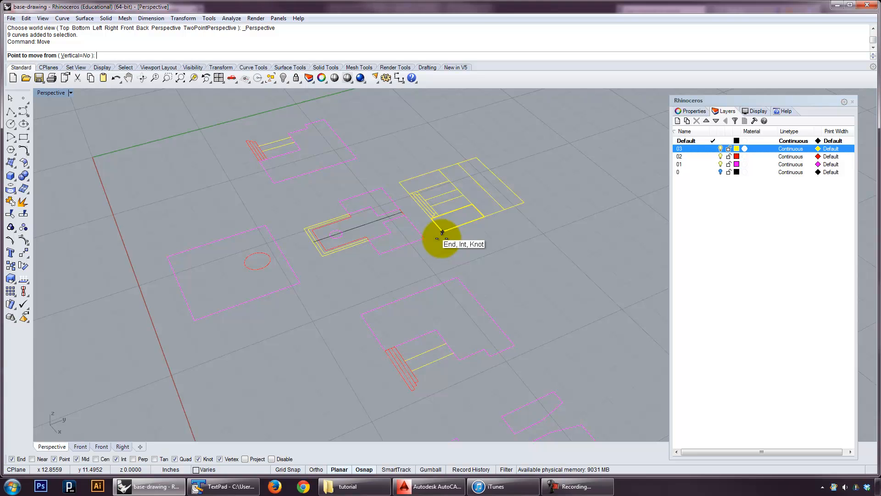
click(477, 158)
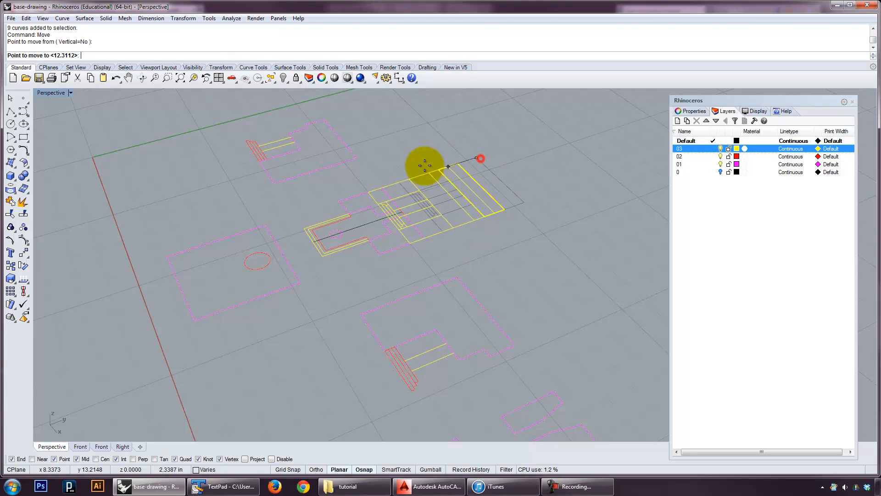
click(386, 188)
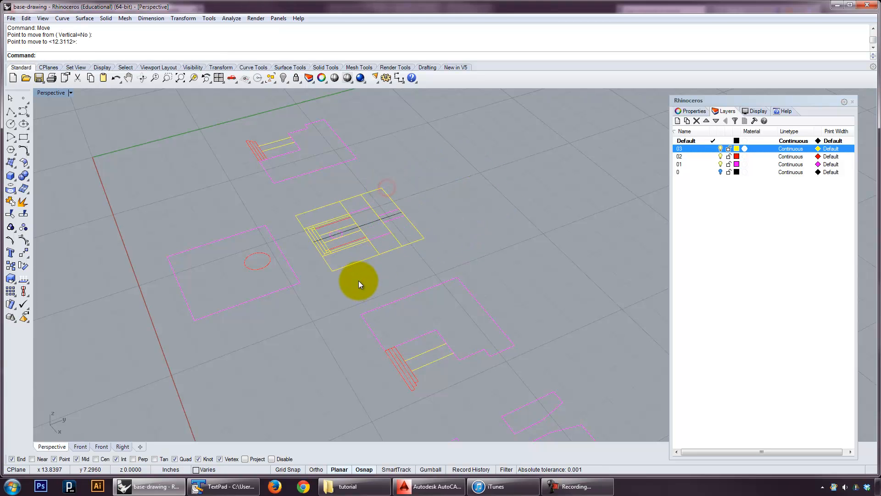
Rotate the front elevation upright in 3D, using its base edge as the rotation axis.
click(351, 263)
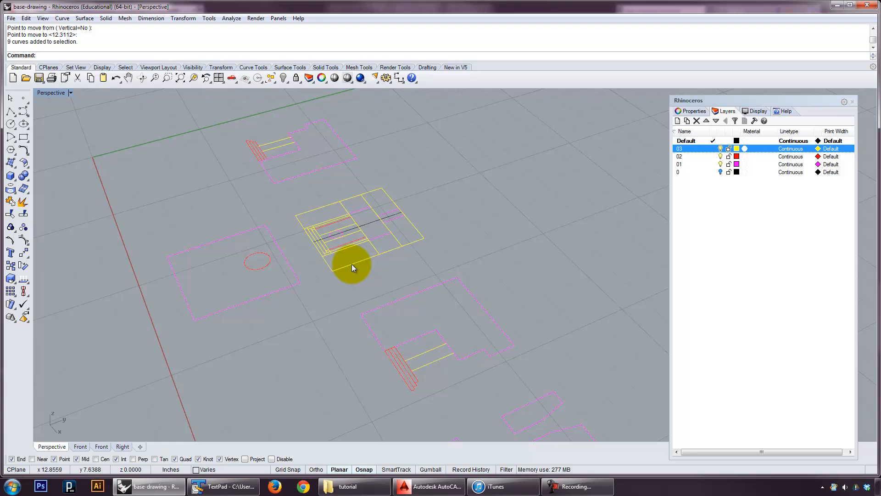
text(Rotate)
key(Down)
key(Return)
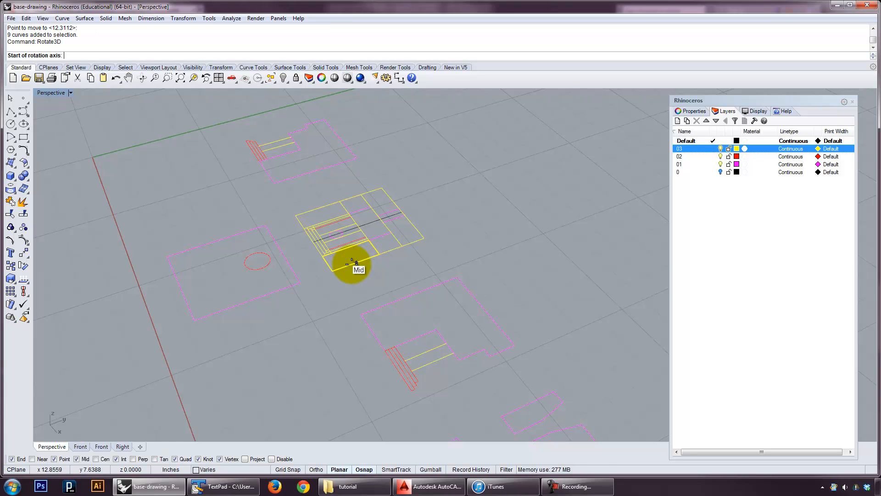
scroll(300, 239, up, 4)
click(293, 203)
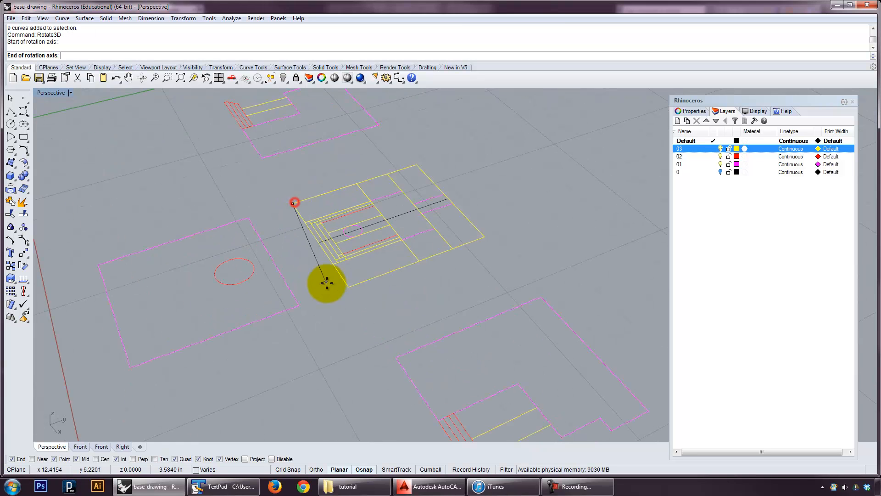
click(349, 287)
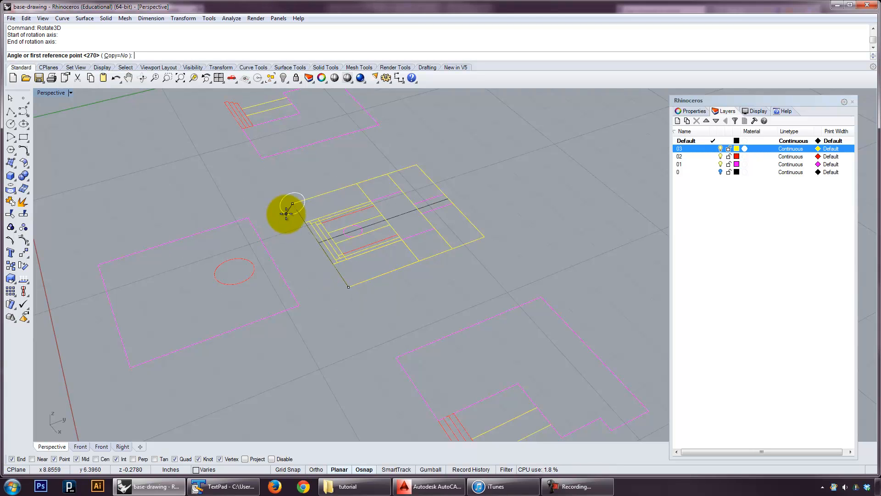
click(416, 164)
scroll(417, 163, down, 3)
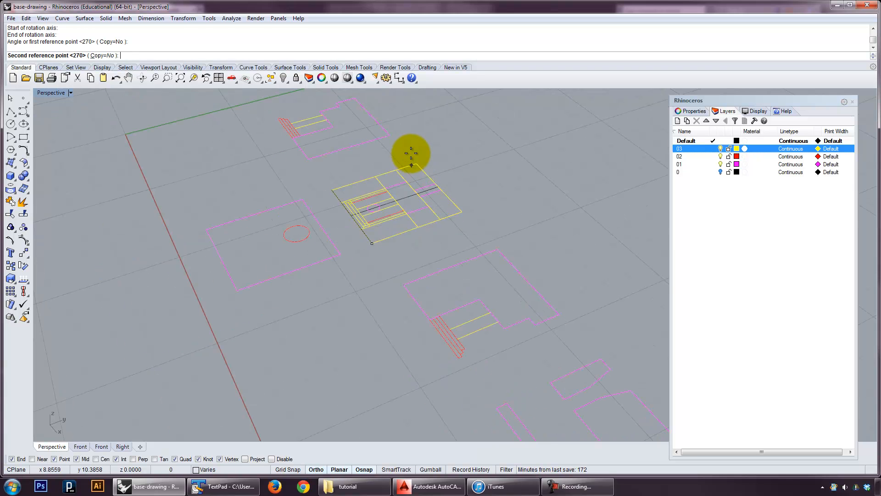
scroll(414, 238, up, 1)
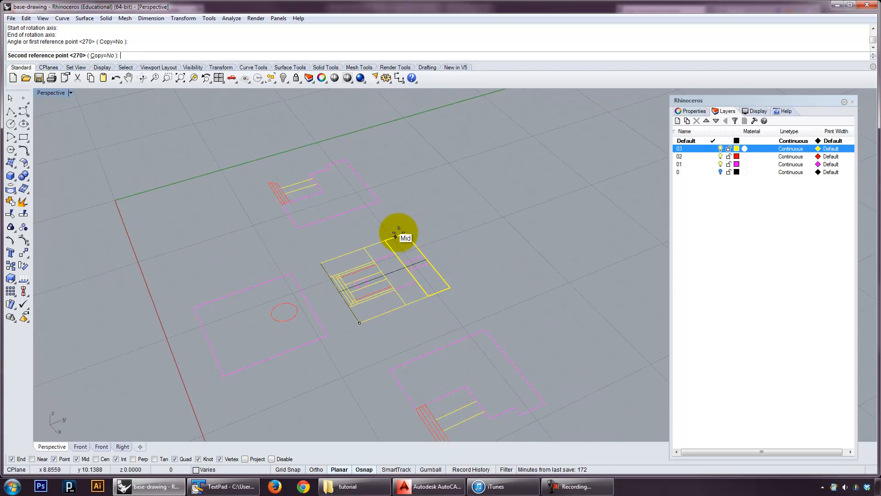
key(shift)
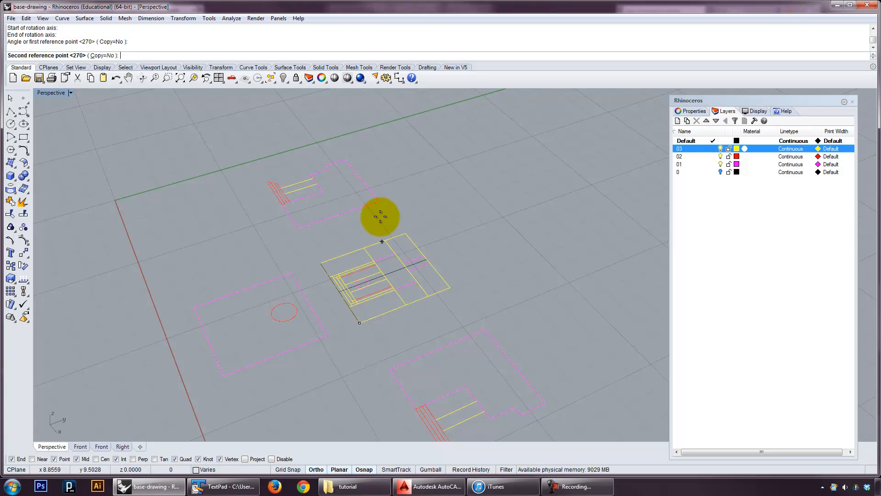
click(339, 204)
Rotate the side elevation beside the section 90° clockwise in plan about the inner corner above its columns.
right_drag(362, 257, 532, 329)
click(508, 315)
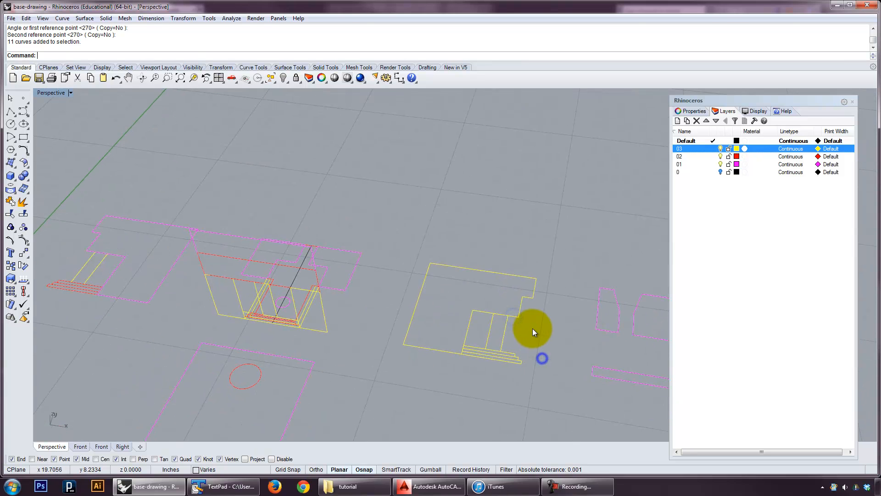
text(RPt)
key(BackSpace)
key(BackSpace)
text(ot)
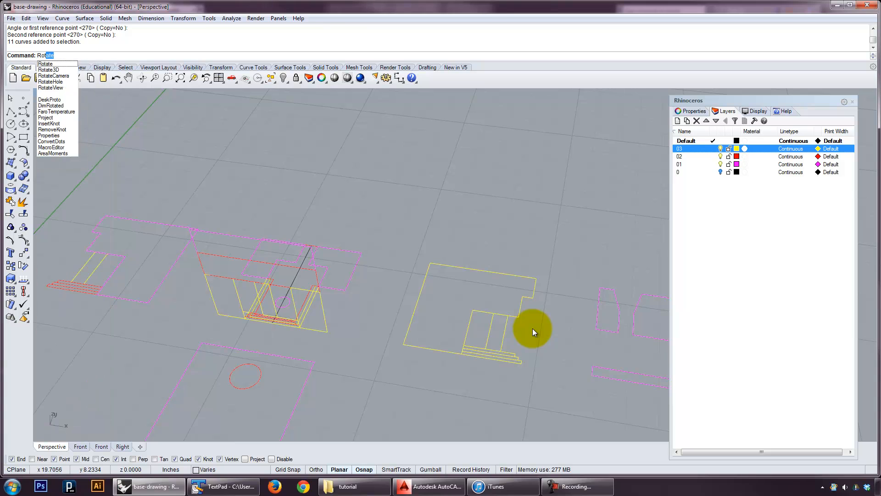
key(Return)
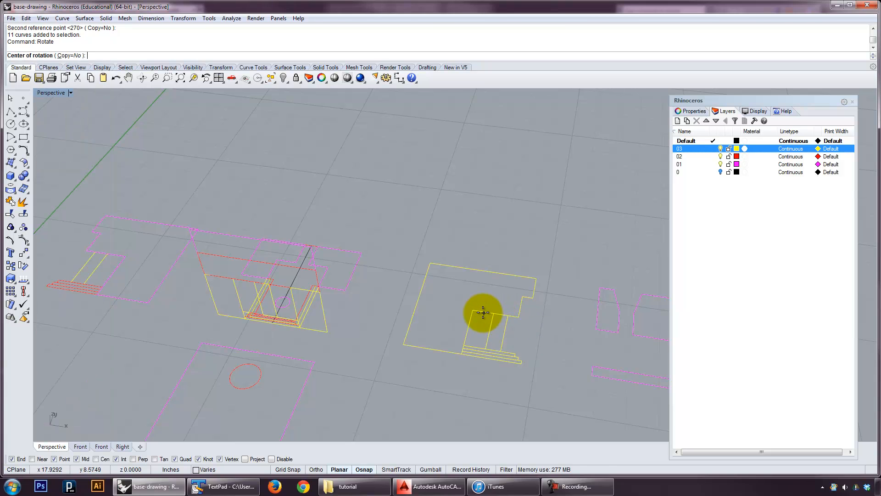
click(473, 310)
key(shift)
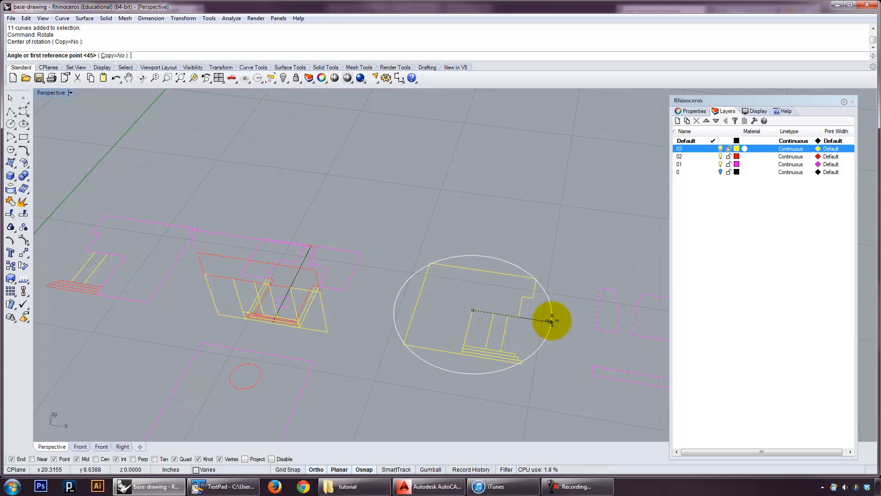
click(552, 322)
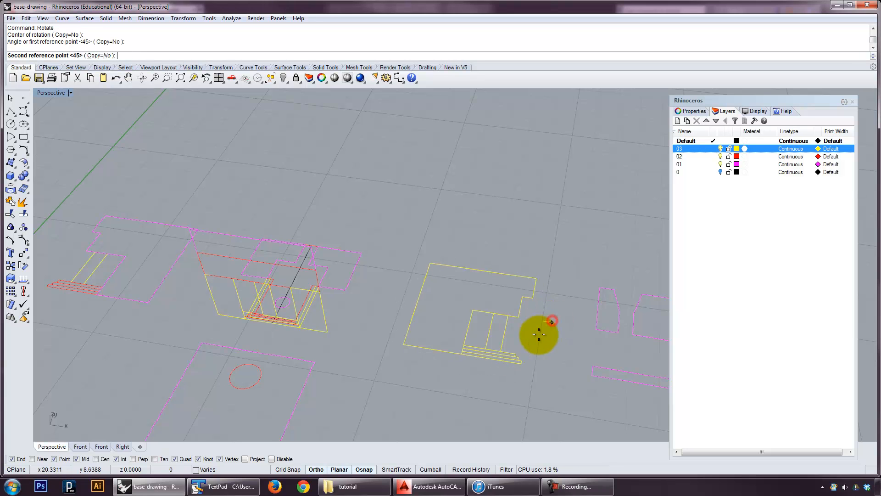
shift+click(488, 395)
Rotate the opposite side elevation 90° counterclockwise in plan about the inner corner above its columns.
right_drag(403, 375, 407, 374)
shift+right_drag(268, 359, 360, 337)
click(258, 324)
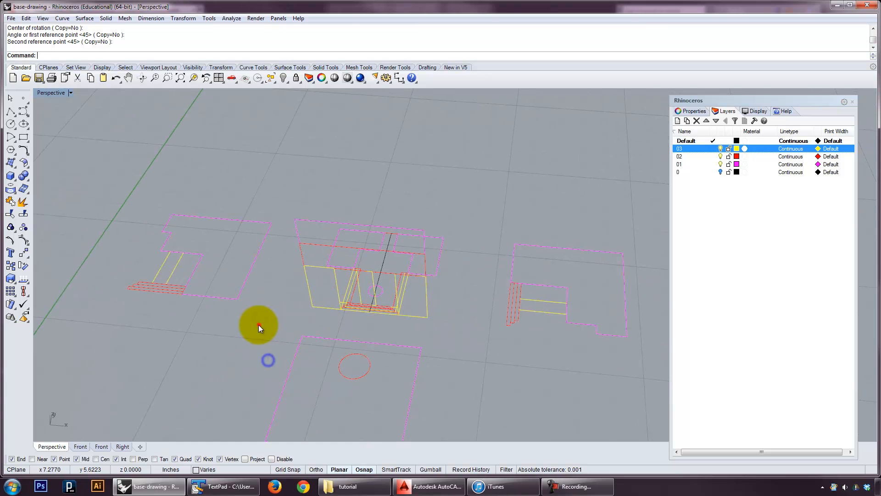
drag(258, 333, 186, 263)
right_click(274, 289)
click(202, 254)
click(109, 243)
click(146, 346)
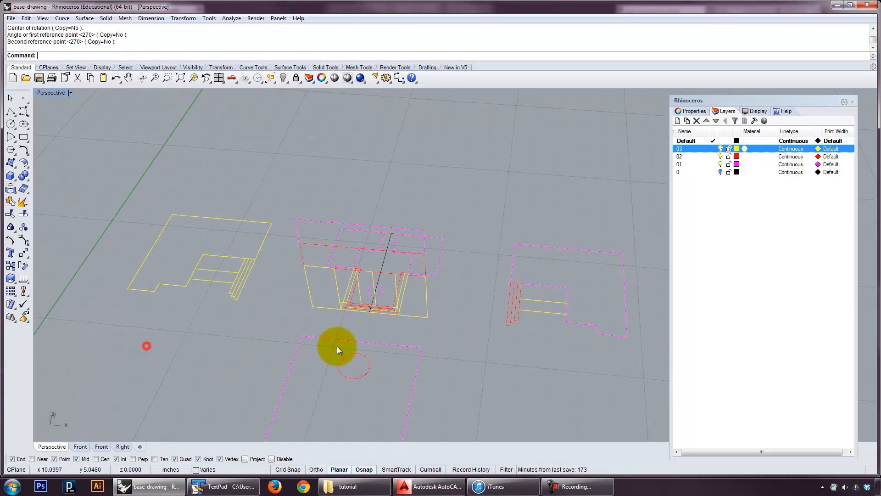
Move the side elevation on the section's side by its front base corner onto the nearest base corner of the upright front elevation.
click(492, 355)
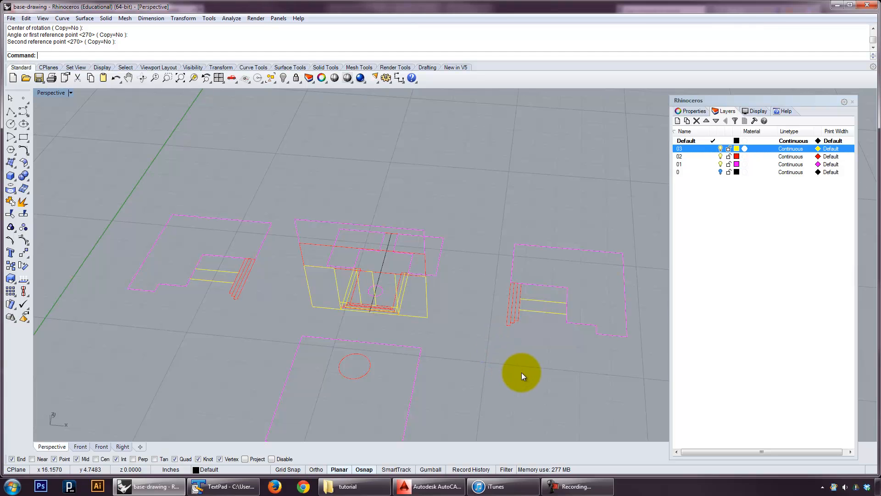
key(Return)
drag(611, 368, 498, 272)
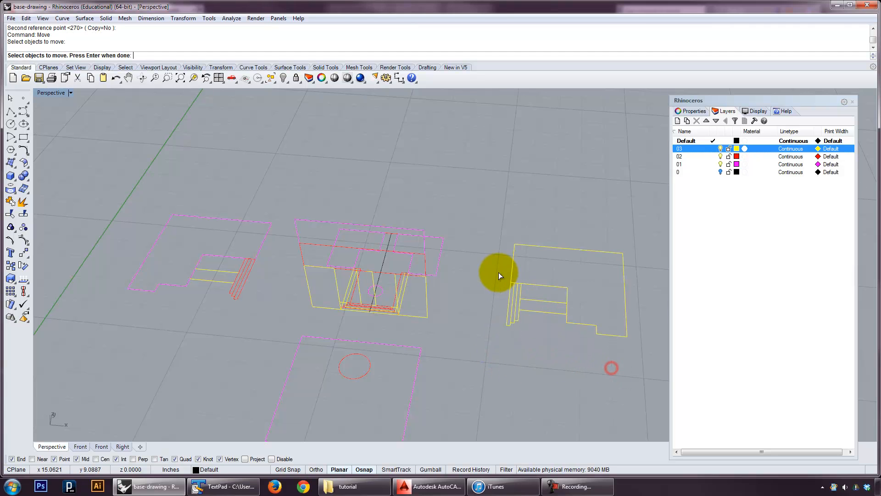
key(Return)
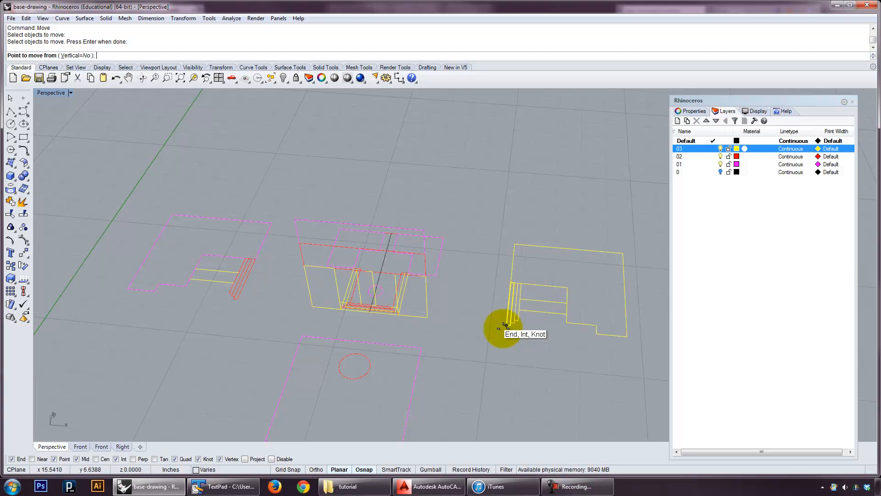
click(505, 325)
click(433, 320)
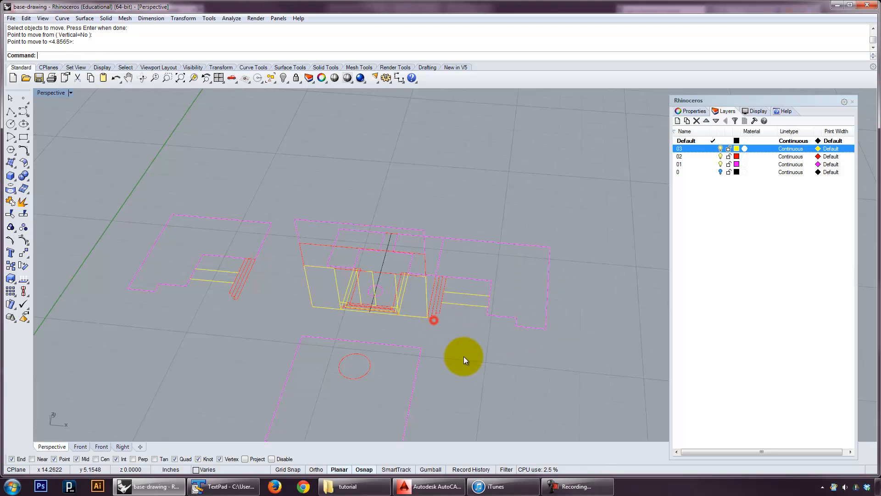
Move the opposite side elevation by its front base corner onto the other base corner of the front elevation.
click(235, 301)
key(Return)
click(237, 300)
click(309, 310)
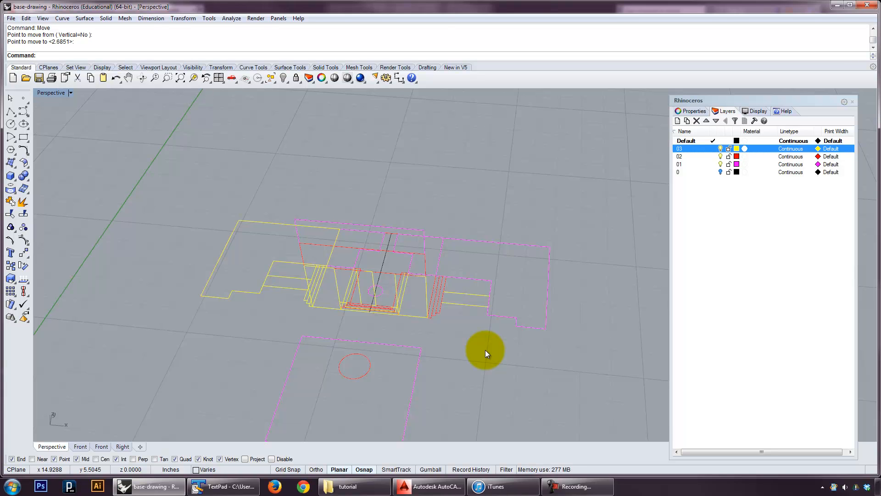
Rotate the side elevation on the section's side upright in 3D, using its base edge as the rotation axis.
mouse_move(515, 346)
right_down()
mouse_move(410, 341)
mouse_move(454, 355)
mouse_move(497, 338)
right_up()
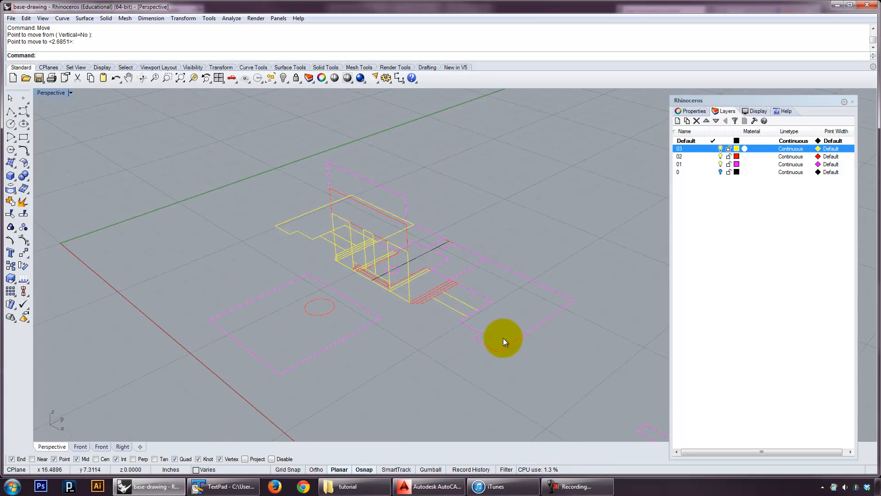
click(488, 306)
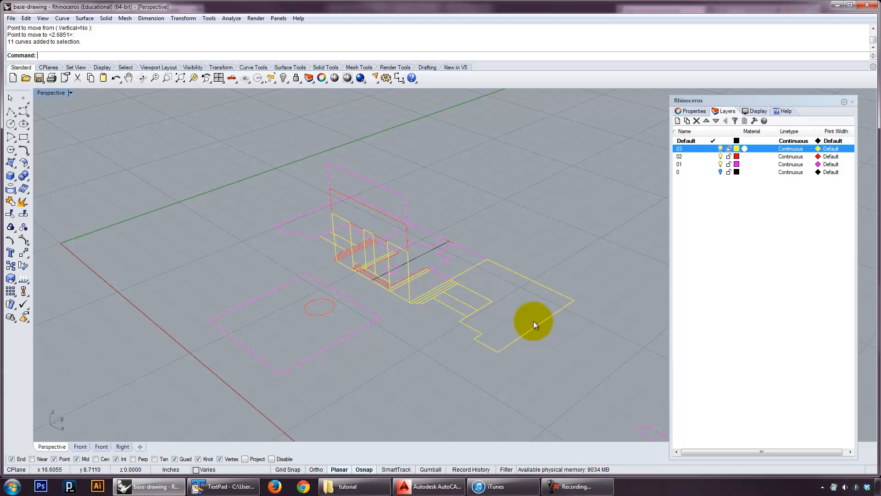
key(Down)
key(Down)
key(Return)
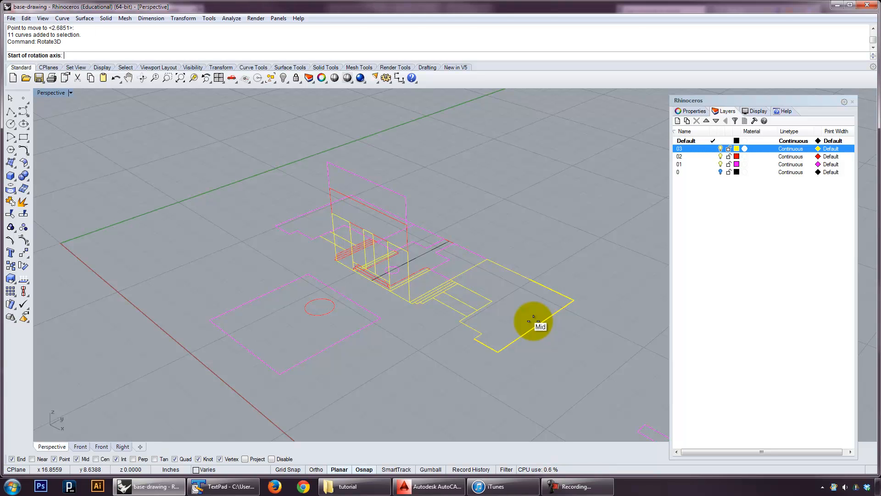
click(487, 260)
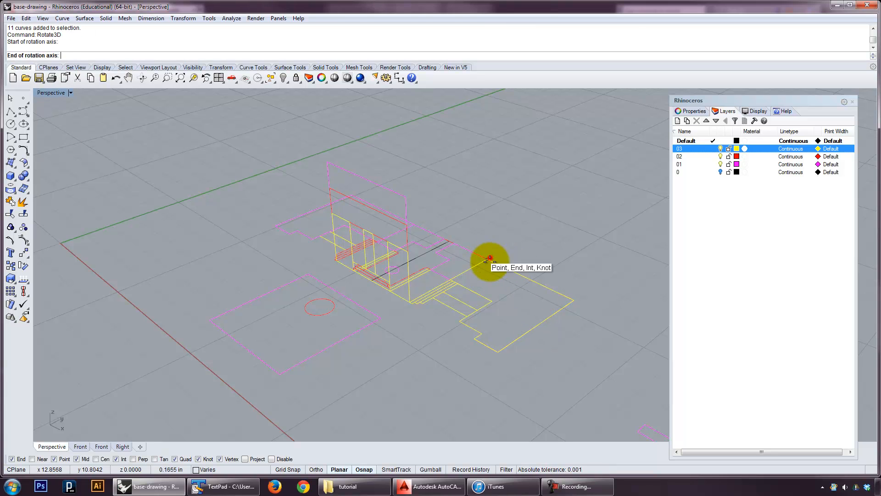
scroll(427, 318, up, 1)
scroll(407, 307, up, 1)
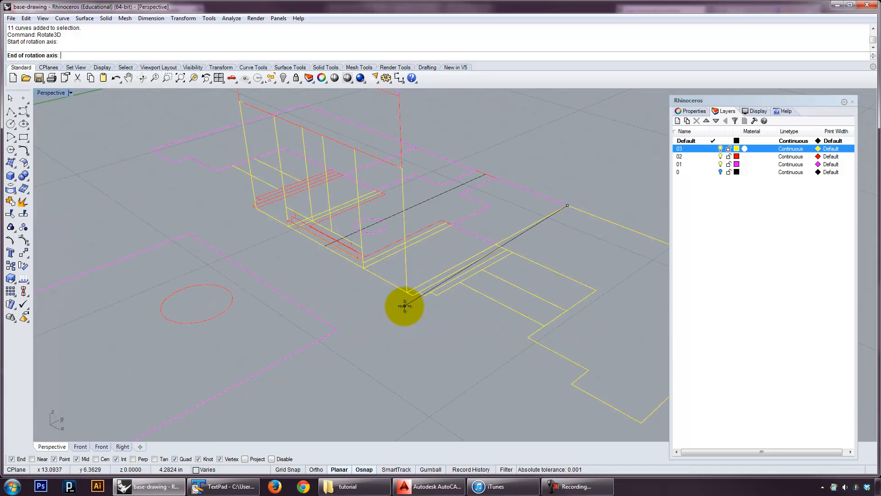
scroll(403, 300, up, 1)
click(407, 289)
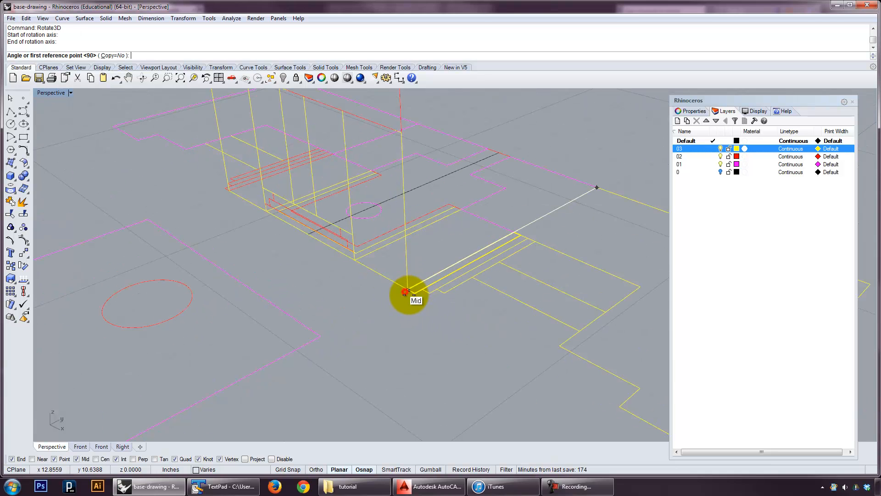
scroll(449, 345, down, 3)
shift+right_drag(451, 348, 354, 355)
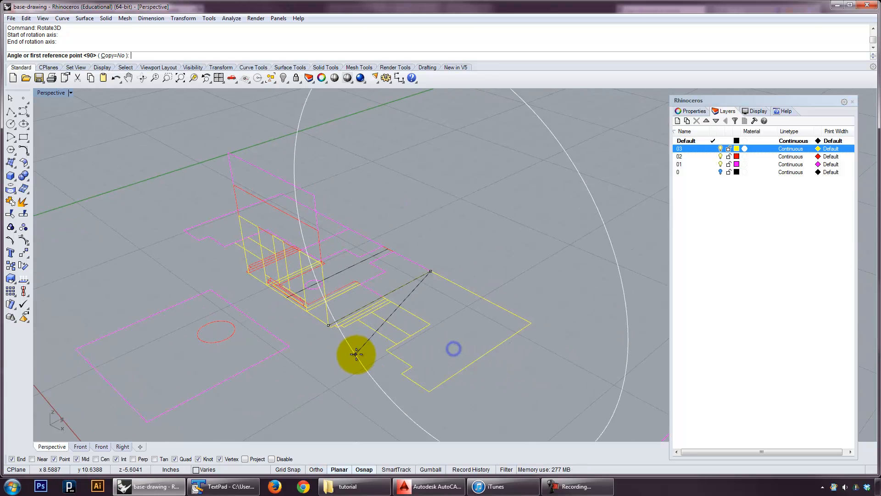
click(531, 324)
click(490, 186)
Rotate the opposite side elevation upright in 3D about its base edge.
right_drag(419, 275, 474, 250)
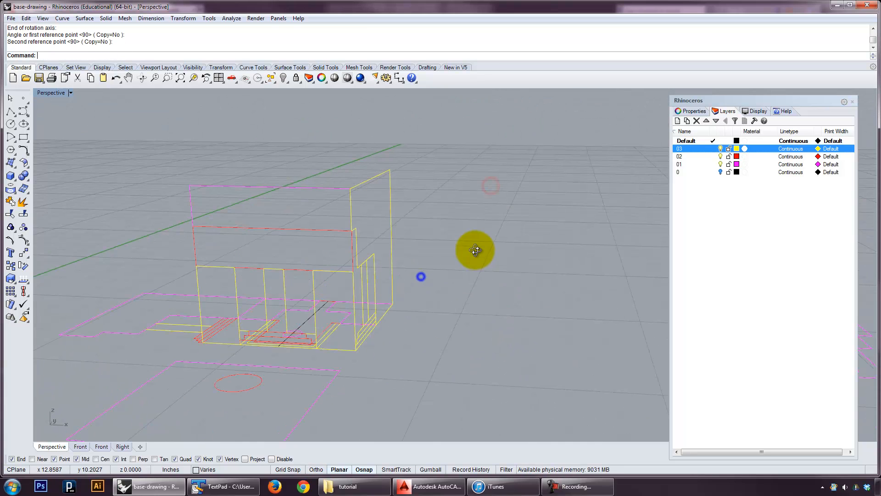
right_drag(328, 333, 432, 343)
shift+right_drag(435, 382, 443, 291)
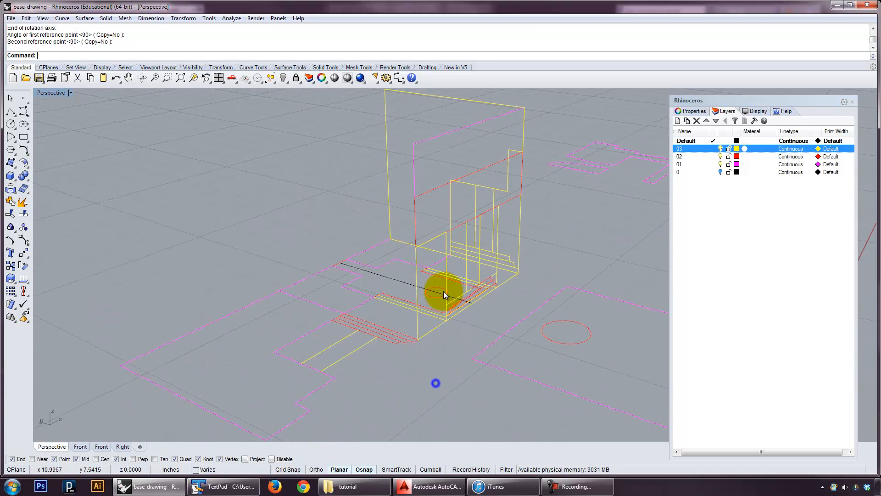
click(363, 345)
right_click(394, 357)
click(423, 343)
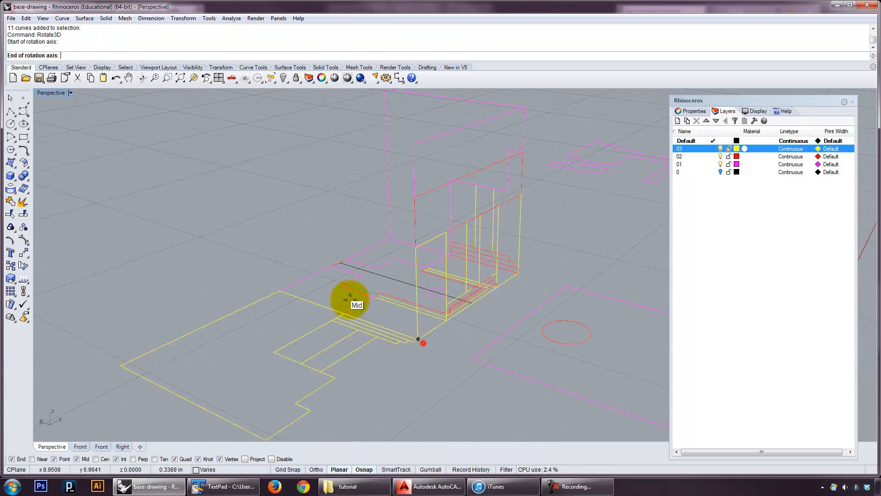
click(279, 289)
scroll(384, 369, down, 3)
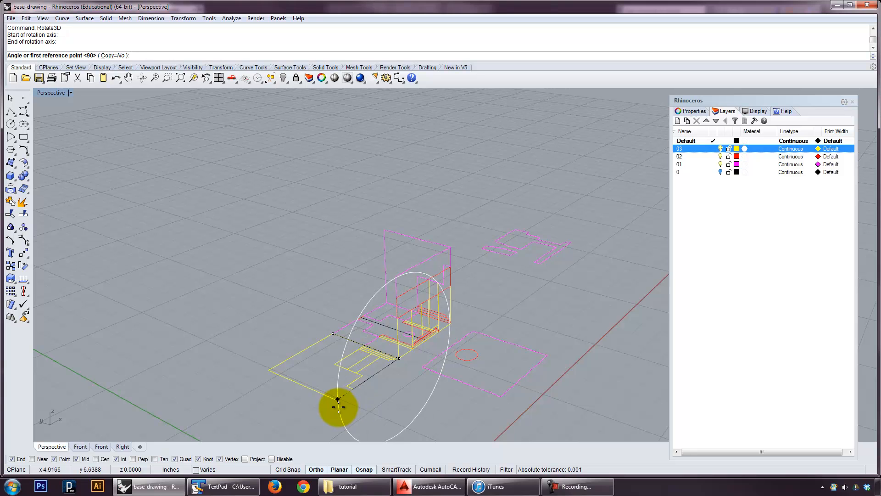
click(334, 404)
click(349, 266)
Move the roof plan with the circular opening by its front corner onto the matching top corner of the upright elevations.
right_drag(448, 318, 289, 300)
click(426, 314)
scroll(426, 314, up, 6)
right_drag(491, 307, 477, 253)
right_drag(431, 284, 436, 324)
right_drag(469, 349, 449, 342)
drag(363, 346, 312, 289)
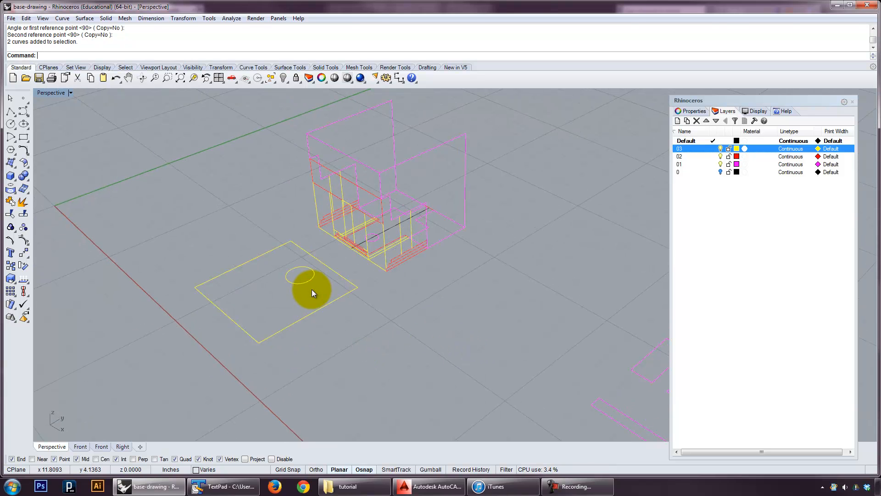
text(move)
key(Return)
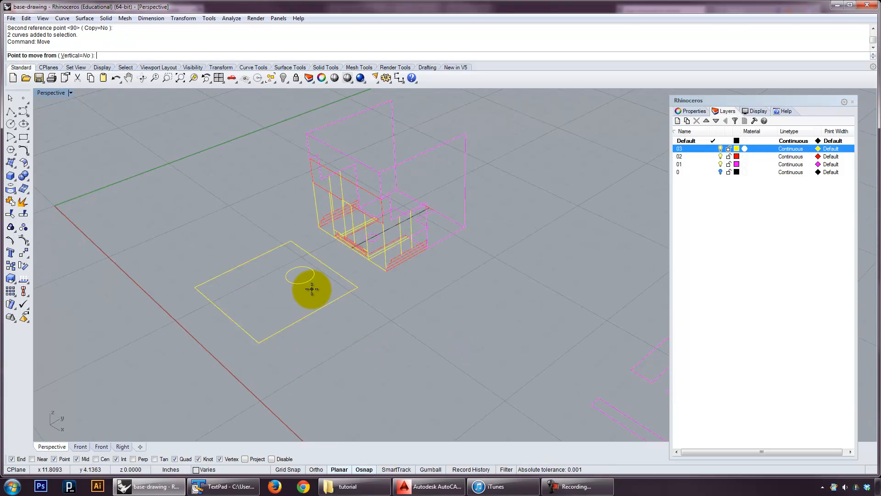
click(258, 343)
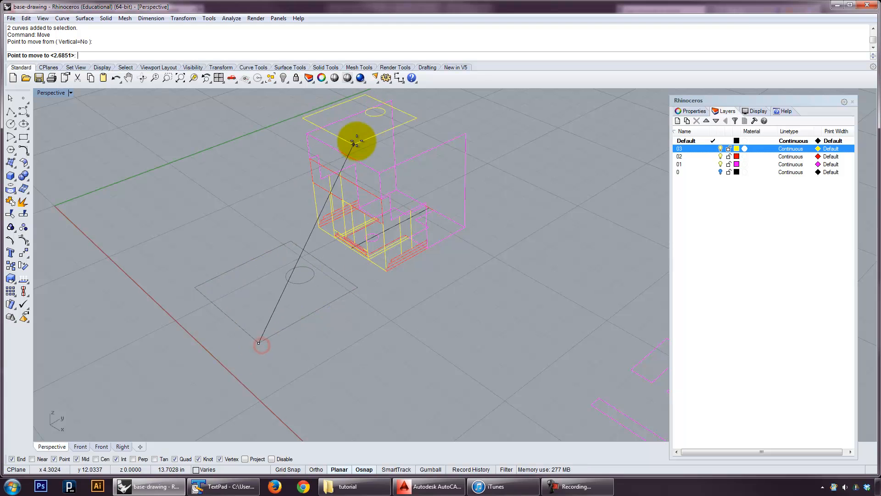
right_drag(380, 171, 449, 134)
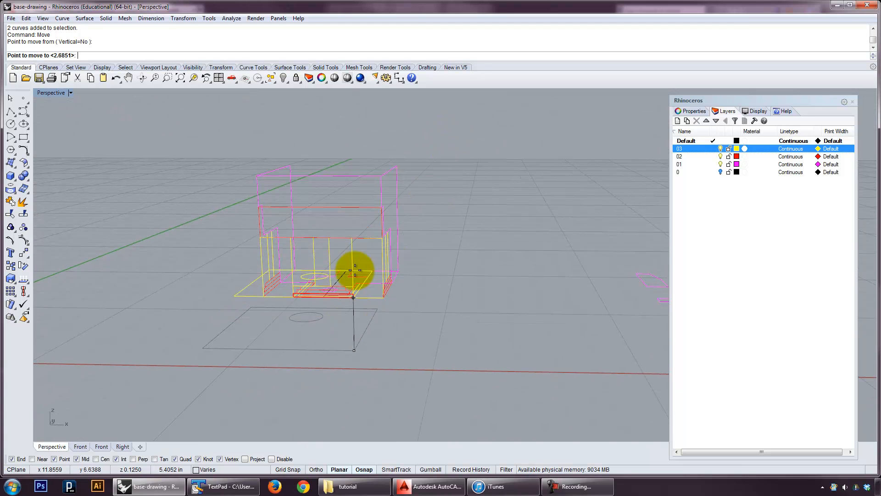
click(380, 176)
Rotate the section drawing 90° clockwise in plan so its base runs parallel to the plan's section line.
right_drag(389, 185, 440, 298)
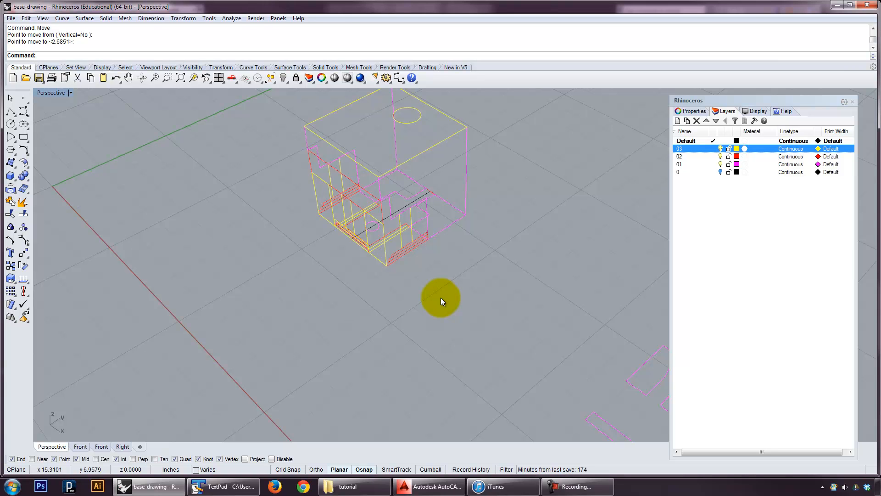
right_drag(455, 302, 488, 305)
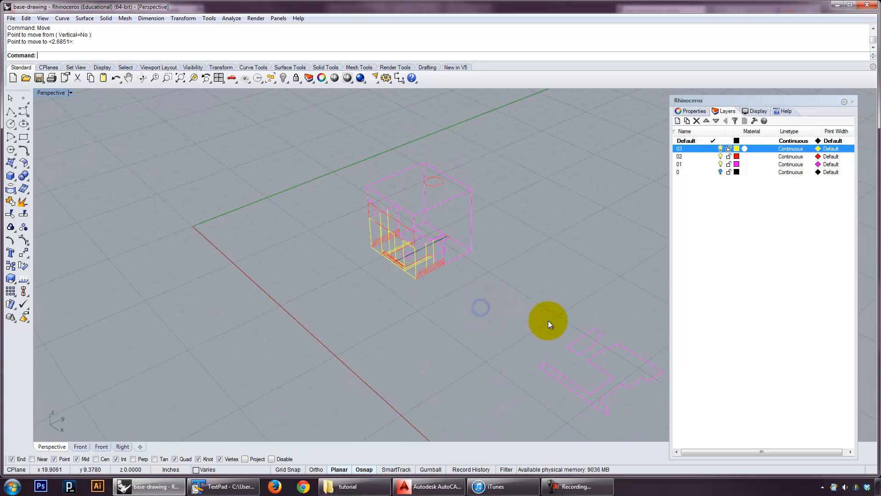
right_drag(543, 315, 502, 277)
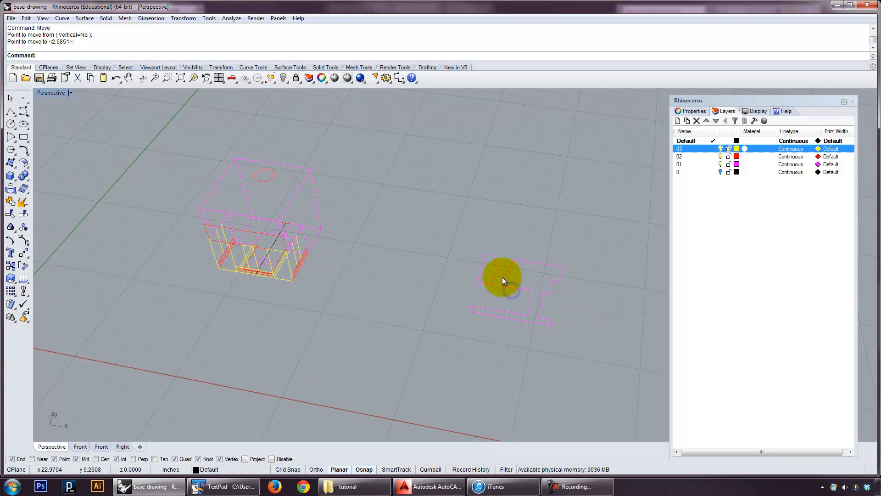
click(525, 289)
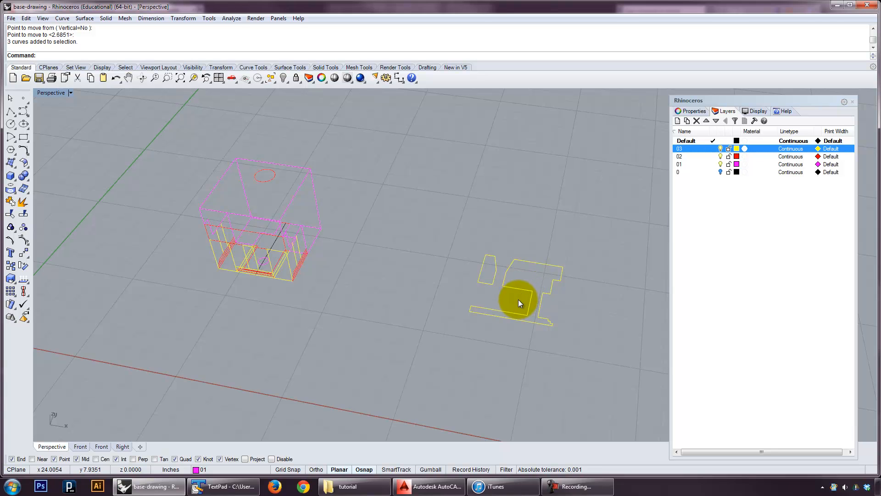
right_drag(516, 300, 331, 135)
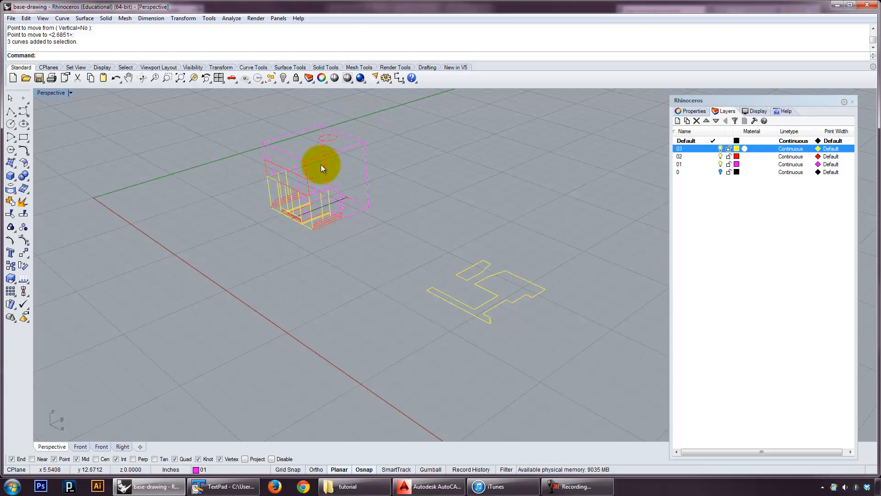
right_drag(454, 233, 404, 205)
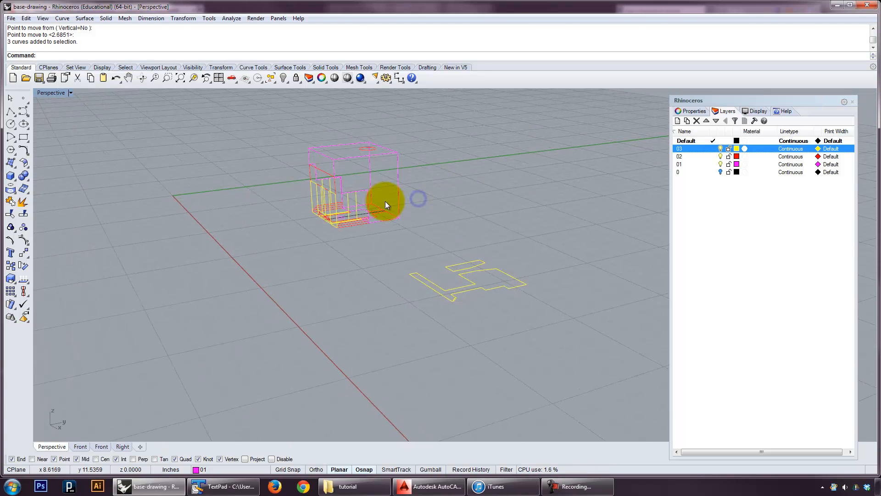
right_drag(356, 222, 403, 241)
right_drag(535, 283, 538, 300)
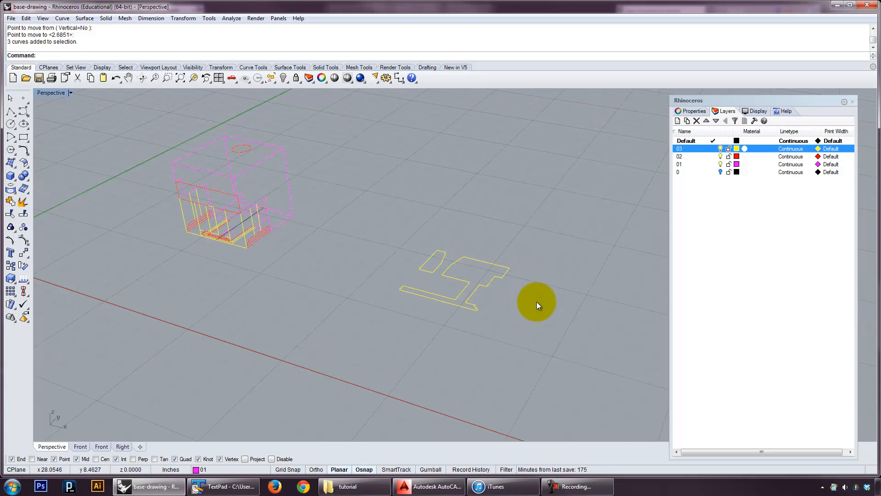
text(Rotate)
key(Return)
right_drag(528, 334, 534, 380)
click(456, 303)
key(F8)
click(532, 315)
click(480, 355)
right_drag(527, 362, 493, 390)
key(Escape)
Move the section by its rear base corner onto the rear end of the section line in the plan.
drag(511, 389, 461, 343)
text(move)
key(Return)
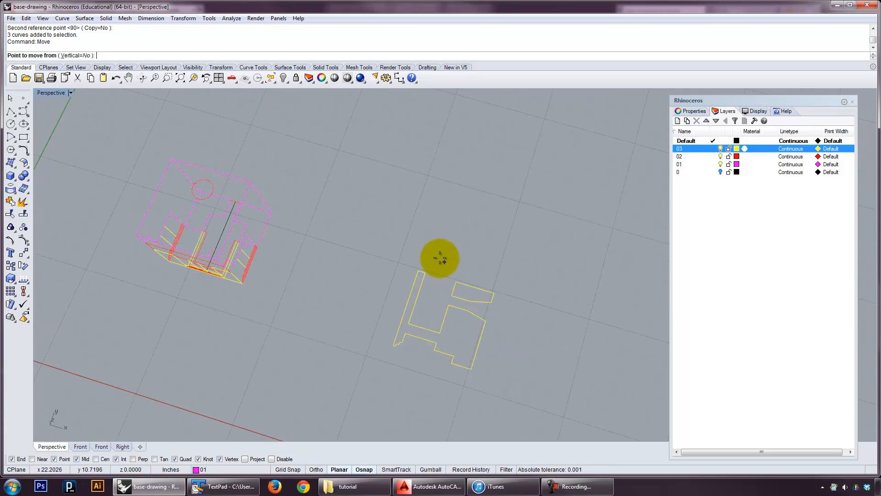
click(421, 271)
right_drag(309, 240, 344, 232)
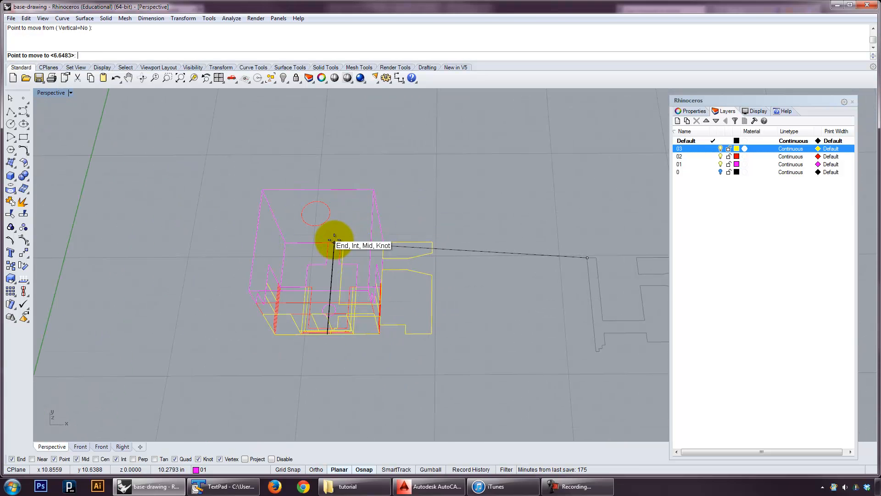
click(334, 239)
Hide the upright elevations and the roof plan, leaving the floor plan and section in view.
right_drag(475, 280, 457, 186)
drag(457, 187, 265, 130)
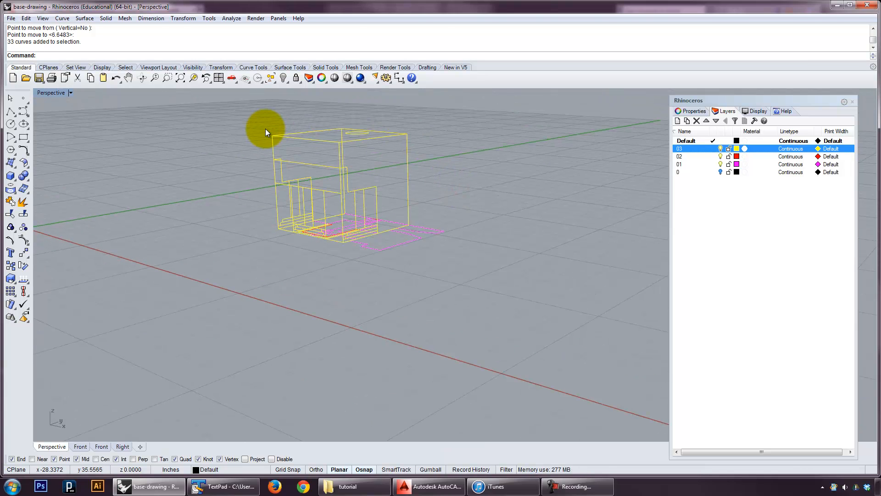
text(hide)
key(Return)
Rotate the section upright in 3D, using the section line along its base as the rotation axis.
right_drag(305, 175, 382, 293)
click(383, 307)
text(rot)
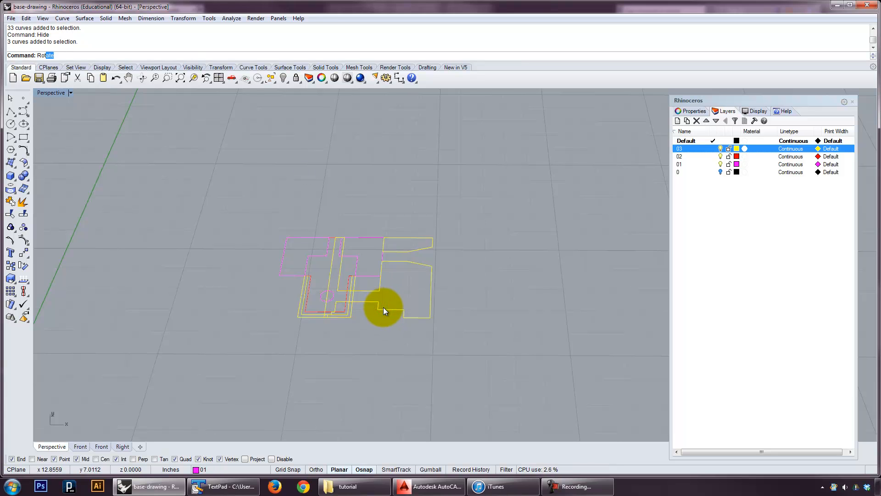
key(Down)
key(Down)
key(Return)
scroll(356, 231, up, 3)
click(315, 239)
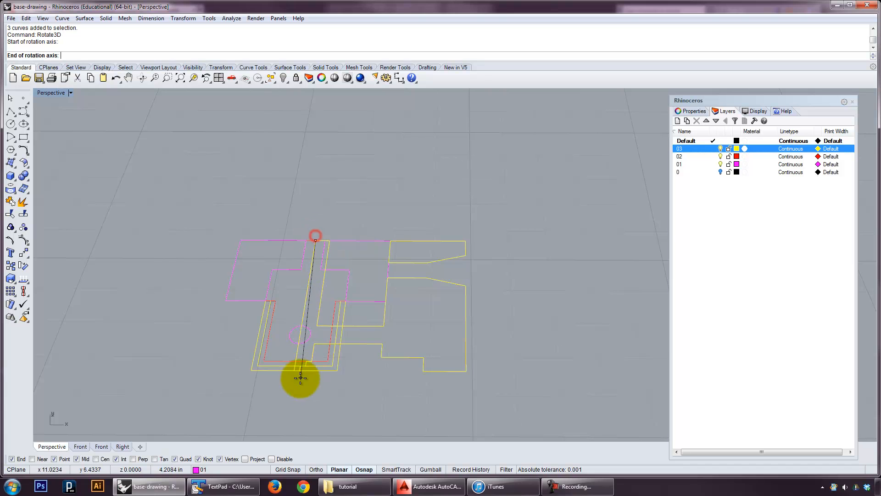
click(294, 371)
shift+click(502, 263)
shift+click(338, 137)
right_drag(448, 227, 437, 205)
click(439, 206)
Show all hidden elevation and roof curves again around the upright section.
scroll(459, 216, down, 2)
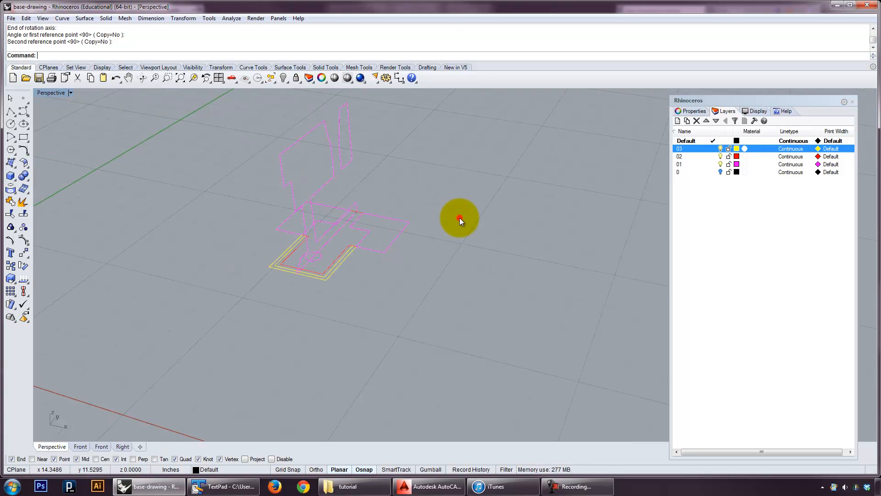
text(Show)
key(Return)
right_drag(460, 217, 477, 271)
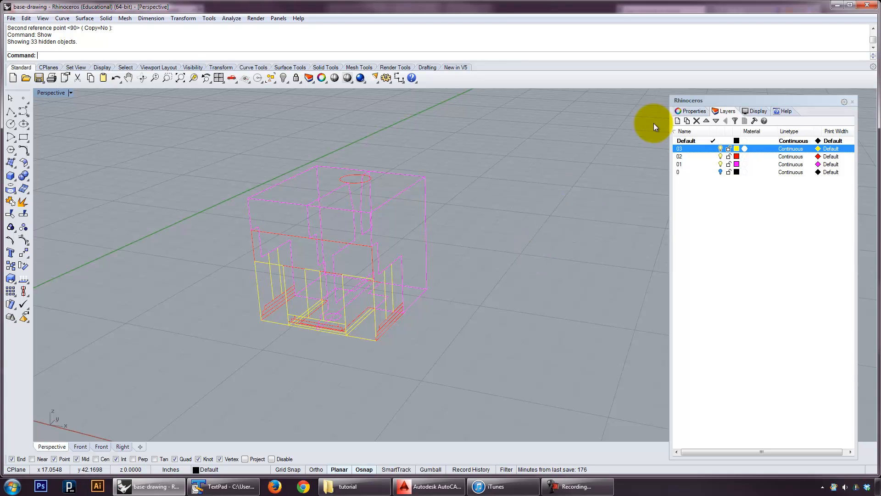
Create a new layer named solids.
click(677, 121)
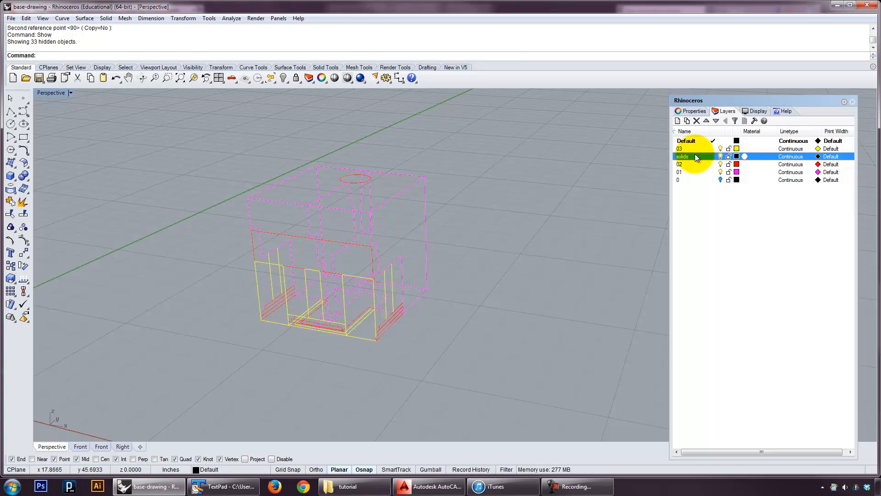
Move the solids layer up directly below Default in the layer list and make it the current layer.
click(693, 180)
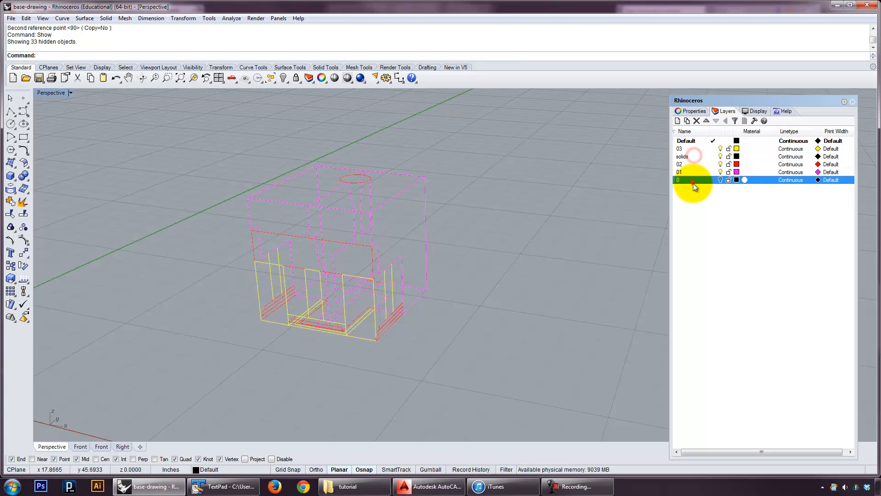
click(697, 156)
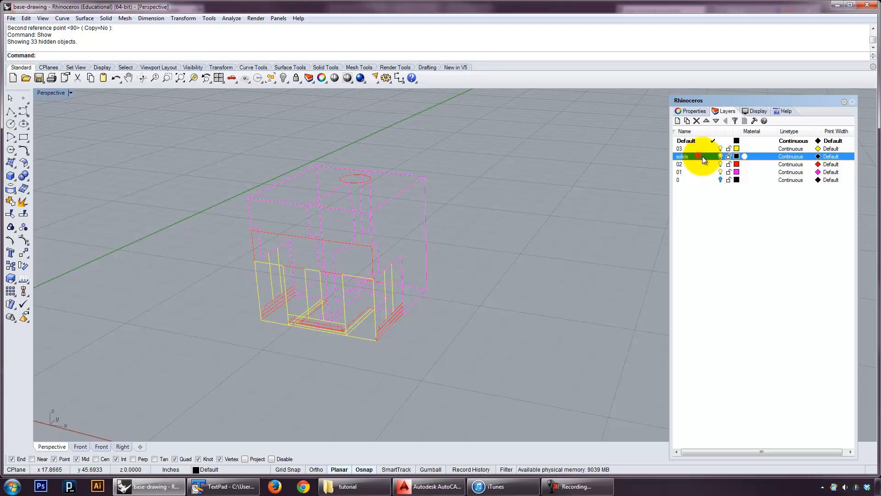
double_click(707, 121)
click(715, 121)
click(716, 234)
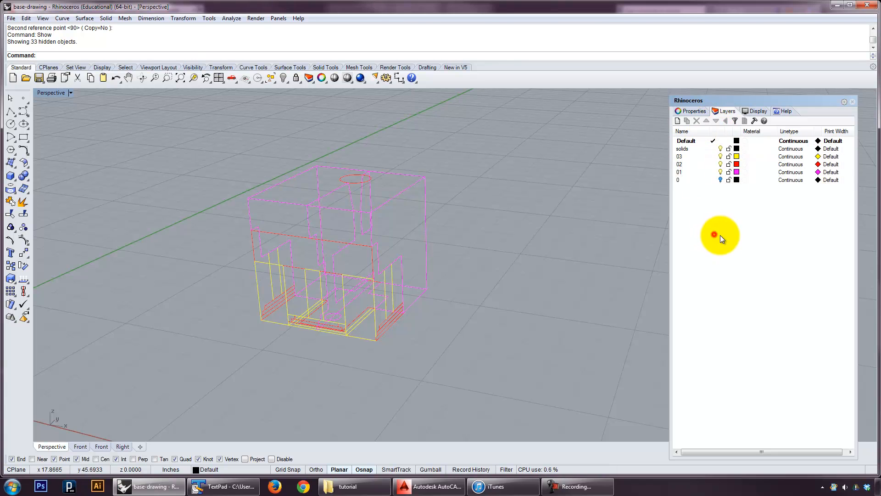
click(709, 148)
right_click(709, 148)
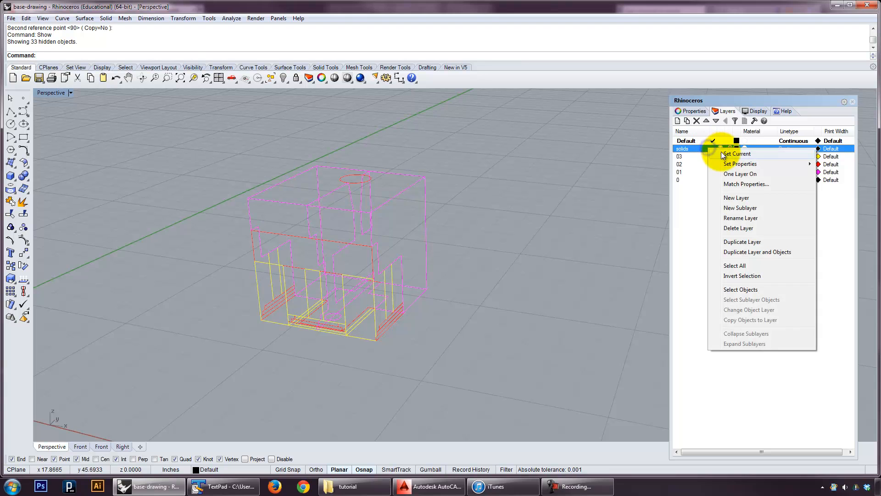
click(720, 152)
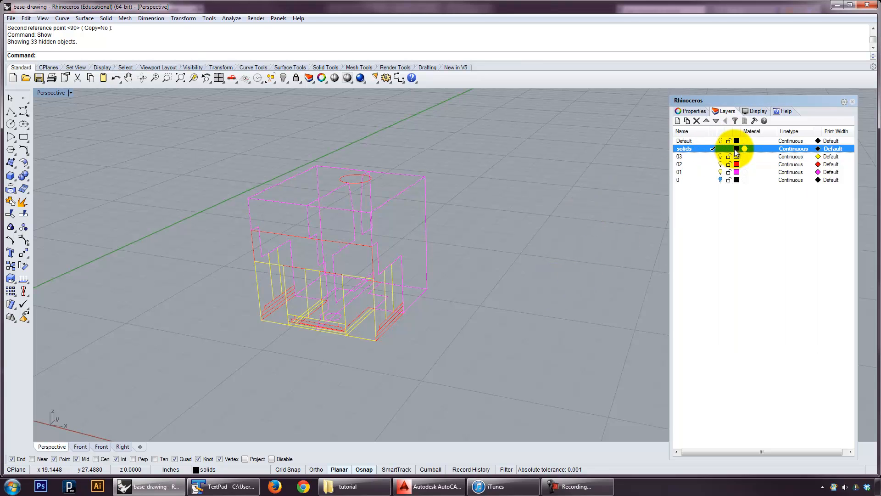
Draw a rectangle over the roof outline, snapping to two diagonally opposite top corners of the 3D base drawing.
right_drag(518, 266, 392, 299)
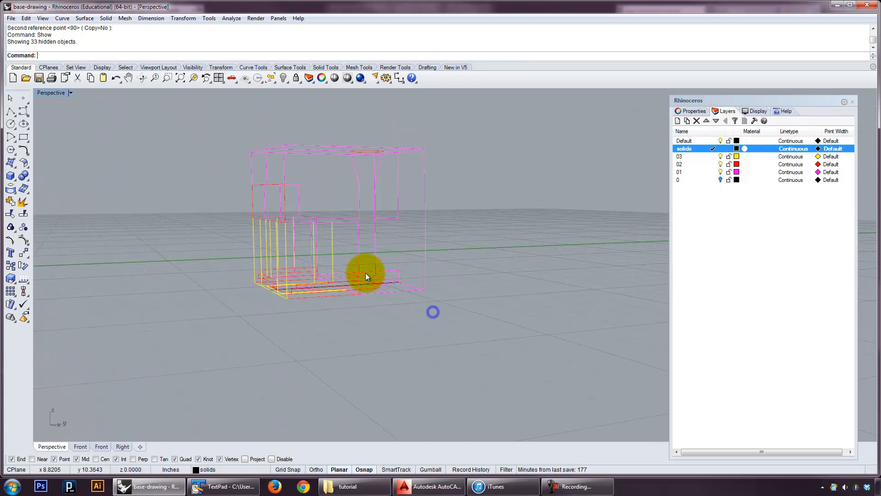
right_drag(253, 167, 206, 201)
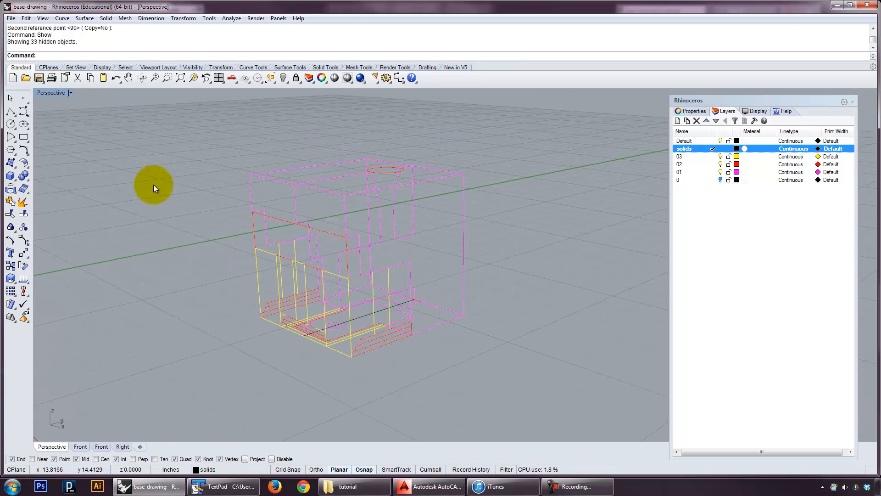
right_drag(195, 172, 246, 197)
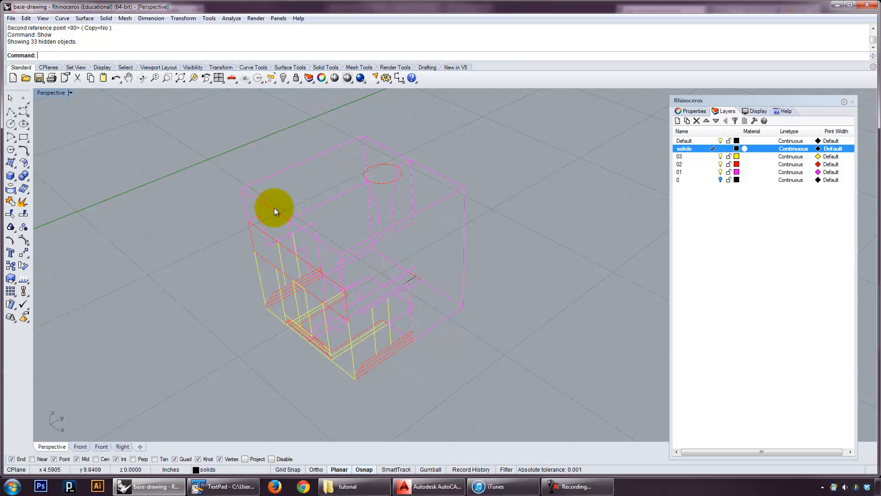
right_drag(274, 207, 161, 211)
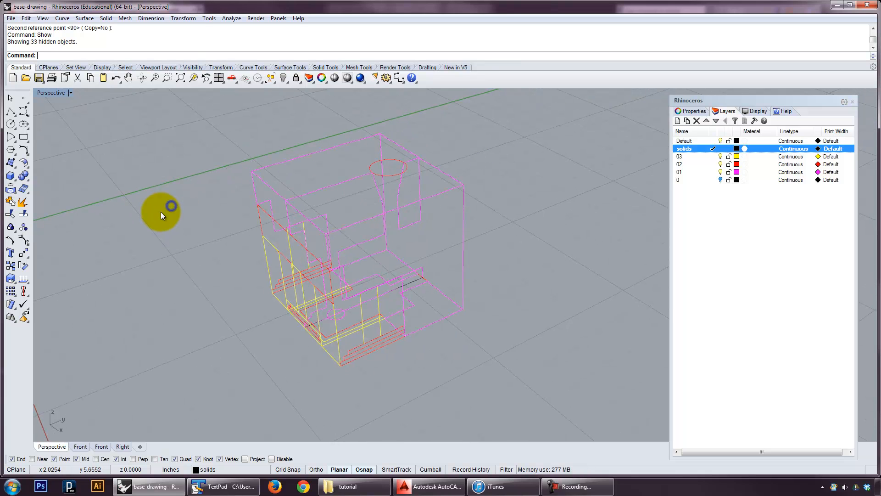
click(23, 137)
right_drag(188, 131, 177, 147)
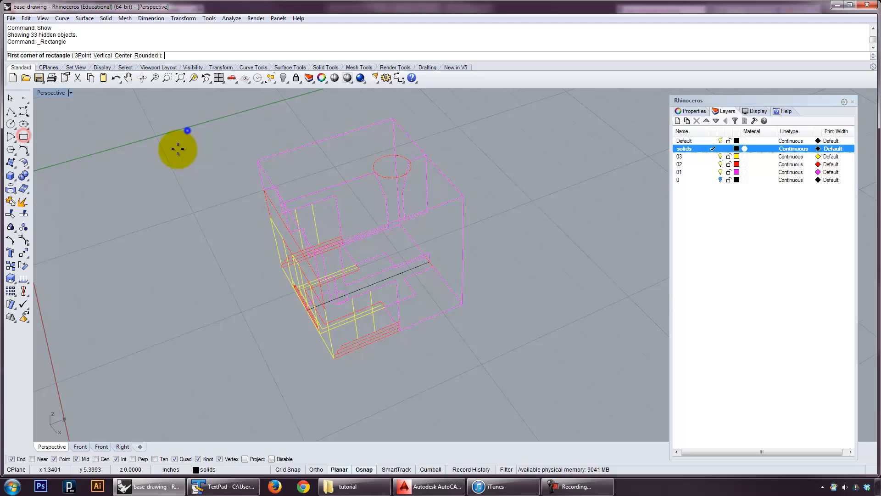
click(392, 117)
mouse_move(373, 186)
right_down()
mouse_move(408, 145)
mouse_move(379, 191)
right_up()
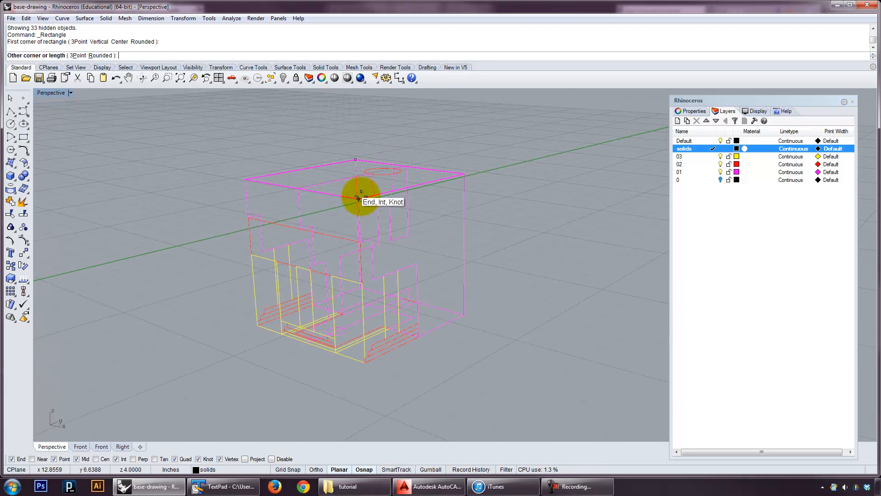
right_click(361, 197)
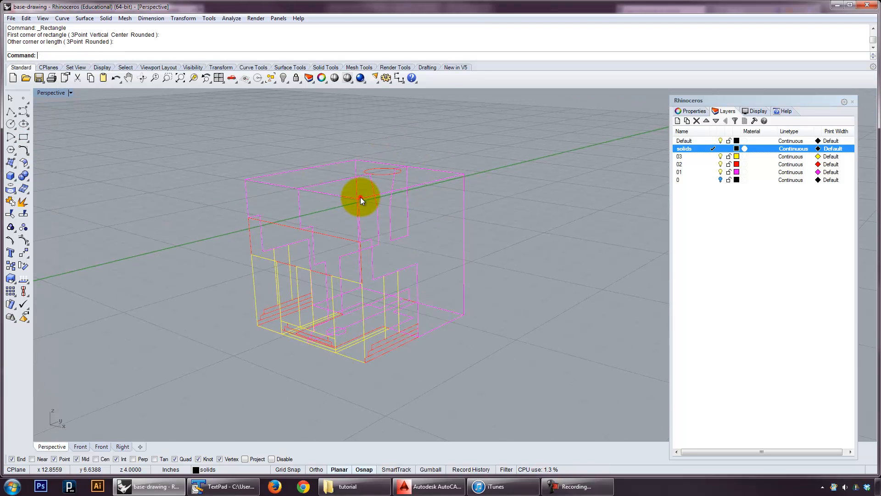
Extrude the roof rectangle down about 1 inch as a solid, to the red line on the front elevation.
click(427, 188)
click(462, 217)
right_drag(517, 196, 485, 170)
text(ExtrudeCrv)
key(Return)
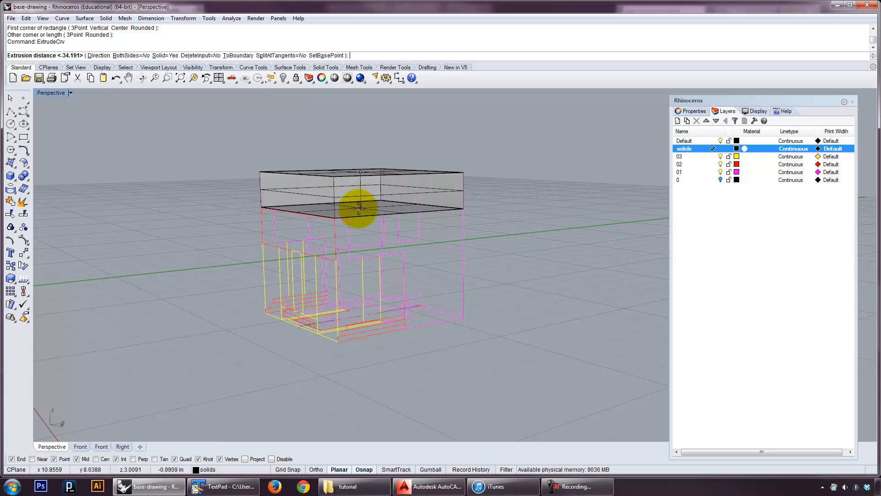
click(354, 215)
right_drag(354, 215, 397, 225)
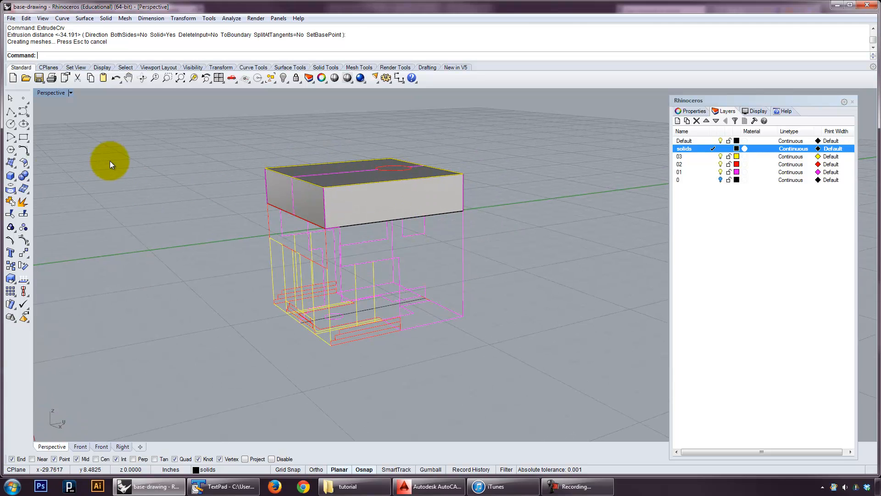
Draw a box for the middle storey, from diagonal base corners on the elevations up to the underside of the top solid.
click(10, 176)
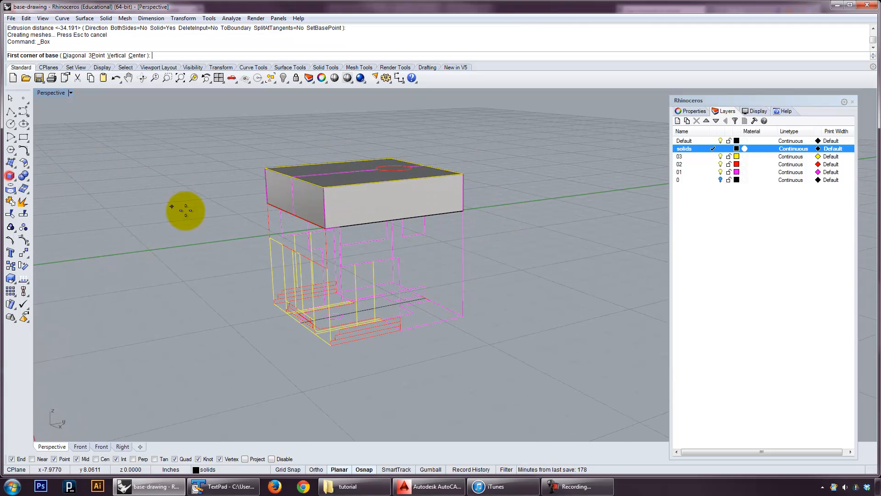
mouse_move(380, 240)
right_down()
mouse_move(398, 221)
mouse_move(374, 235)
right_up()
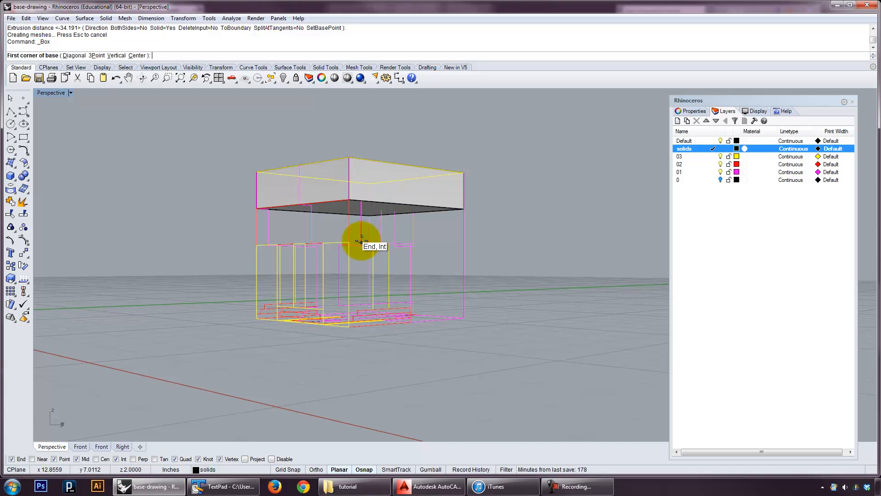
click(364, 240)
right_drag(437, 228, 404, 270)
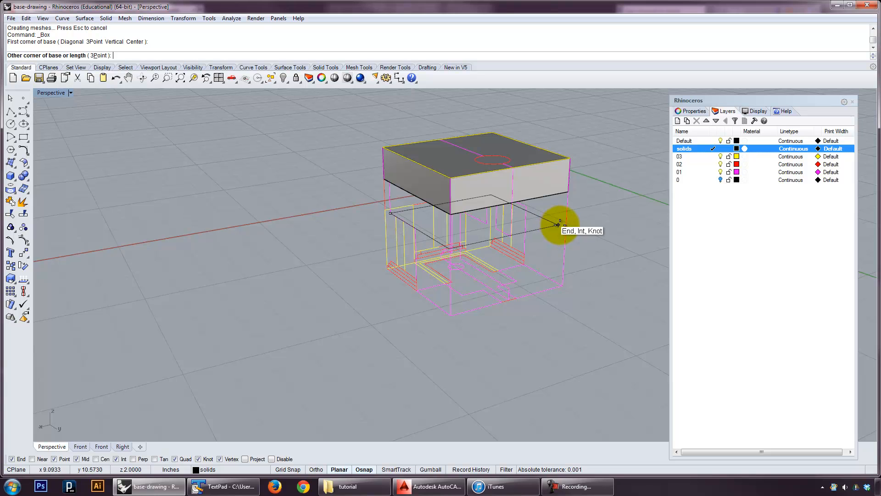
mouse_move(565, 223)
right_down()
mouse_move(568, 194)
mouse_move(564, 232)
mouse_move(590, 226)
mouse_move(572, 238)
right_up()
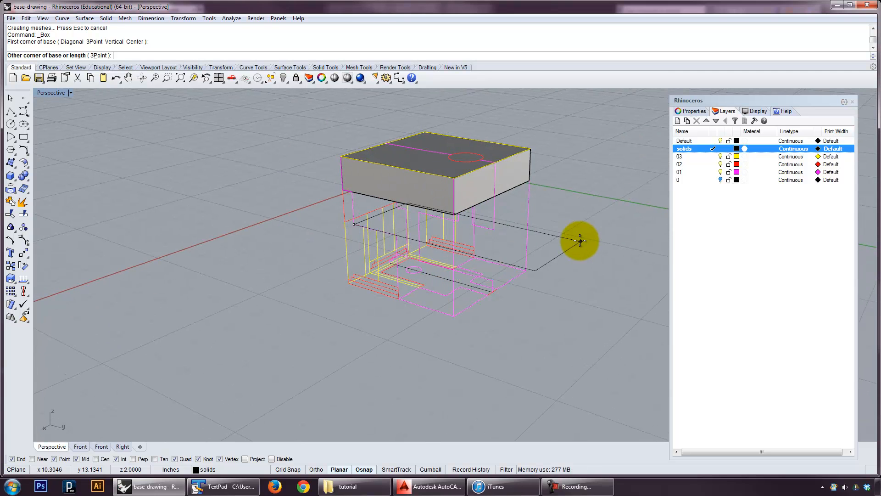
click(529, 181)
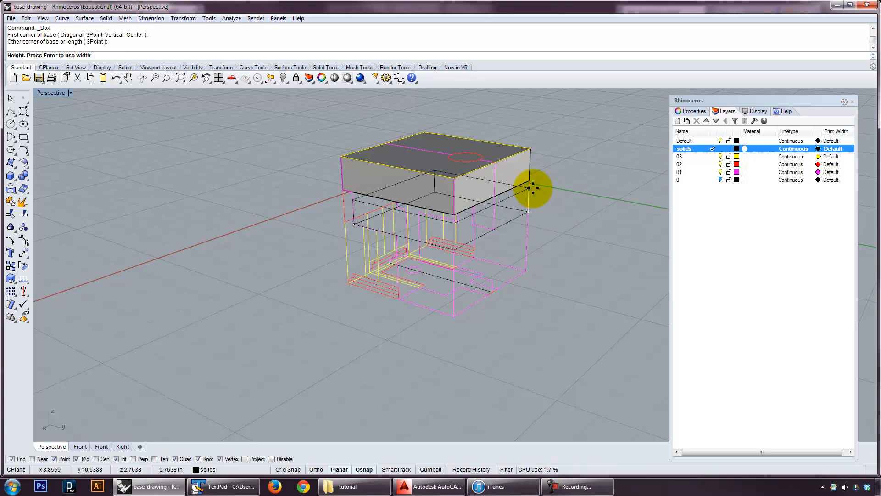
click(530, 182)
Trace a closed polyline around the stepped ground-floor outline on one side of the floor plan, snapping to its corners.
right_drag(443, 211, 538, 220)
scroll(460, 251, up, 5)
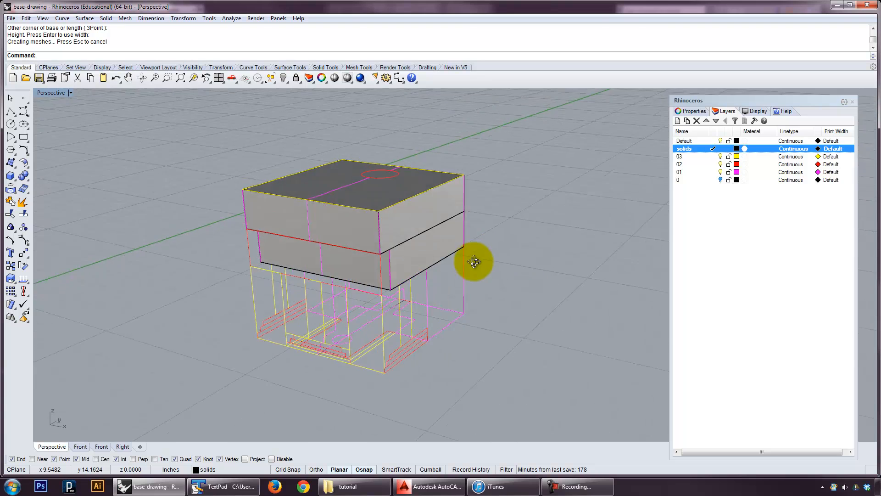
right_drag(449, 297, 338, 333)
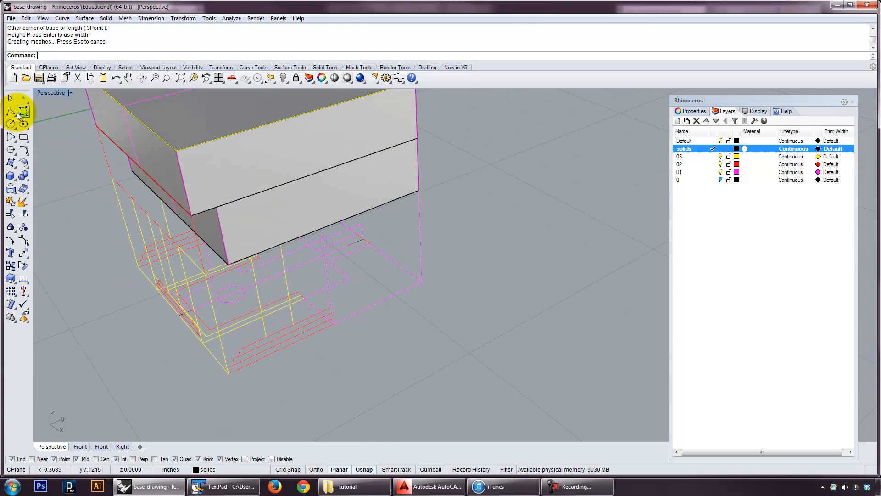
click(10, 112)
click(370, 244)
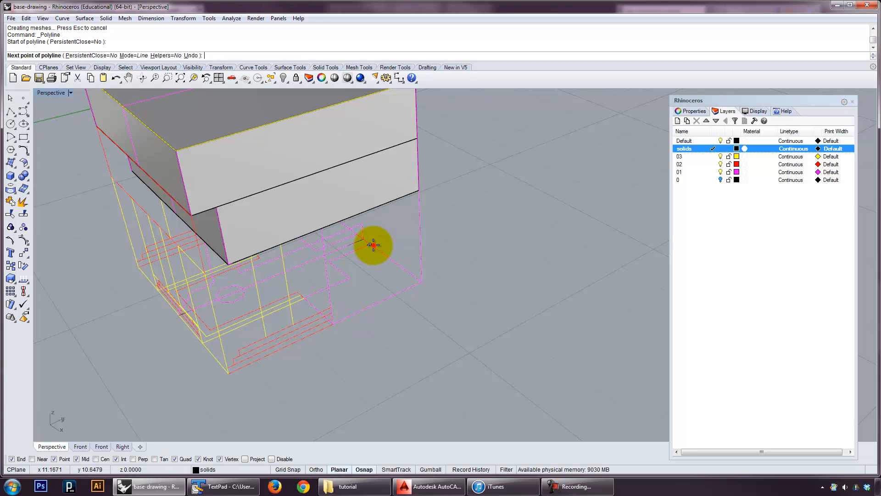
click(328, 261)
click(349, 277)
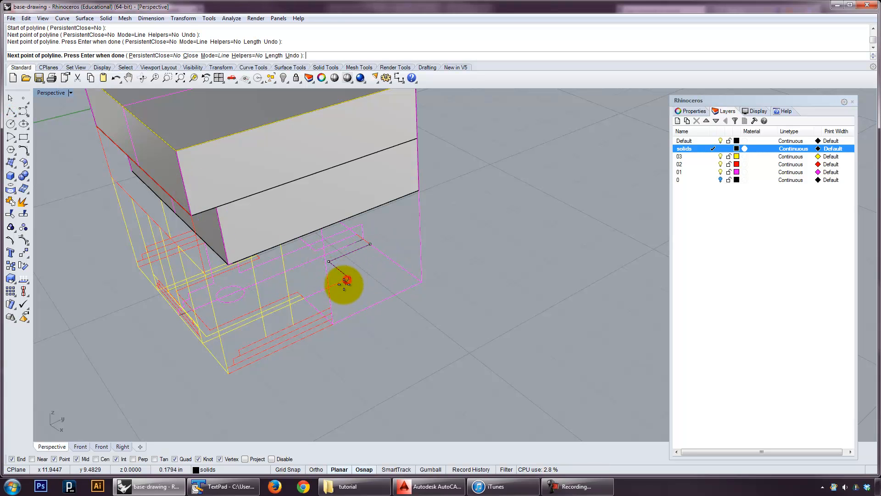
click(304, 297)
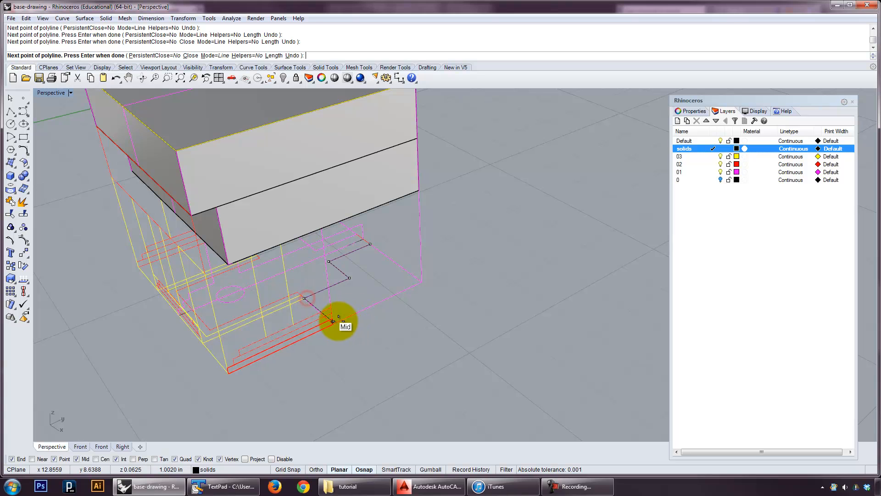
scroll(342, 326, up, 3)
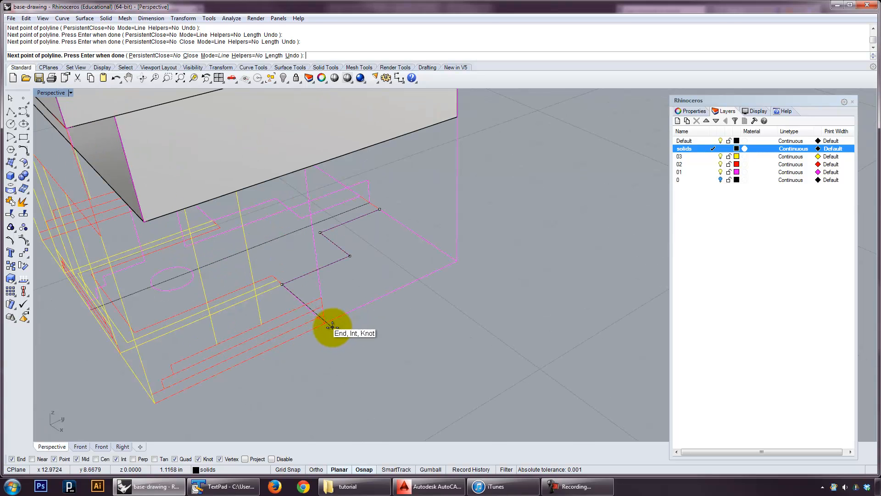
click(325, 323)
click(456, 260)
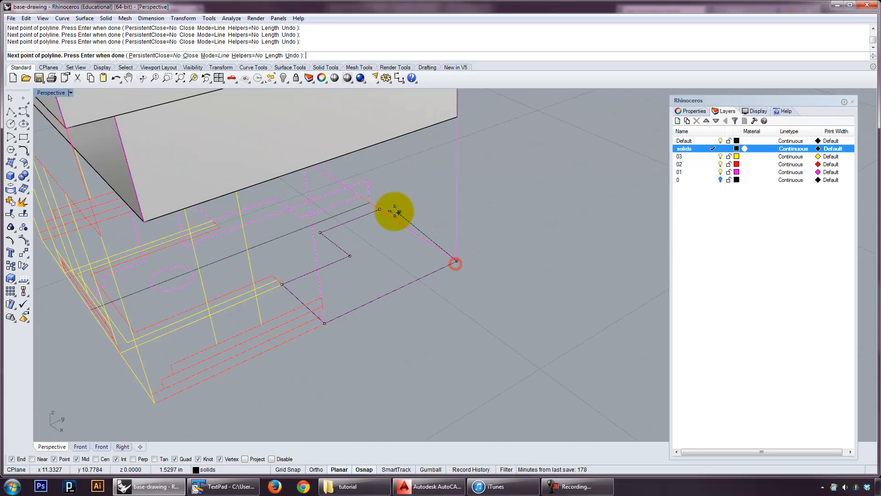
click(378, 209)
Extrude the stepped ground-floor polyline up as a solid to the underside of the middle box.
right_drag(411, 223, 428, 233)
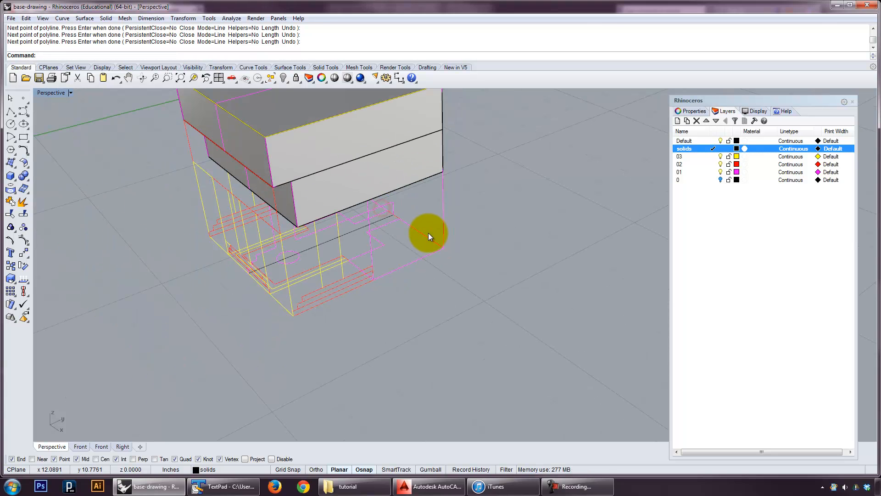
click(416, 228)
click(458, 253)
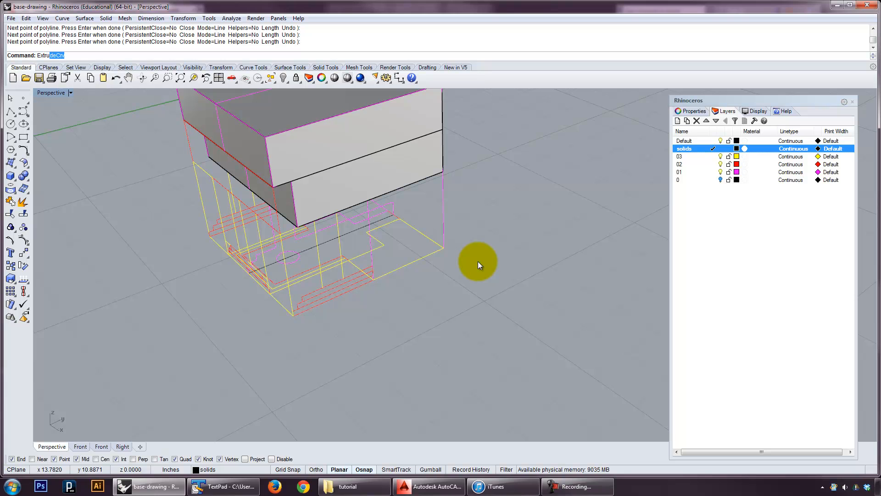
key(Return)
click(445, 172)
right_drag(445, 173, 459, 250)
Set the perspective viewport to the front view and restore the four-viewport layout.
text(Ff)
key(Return)
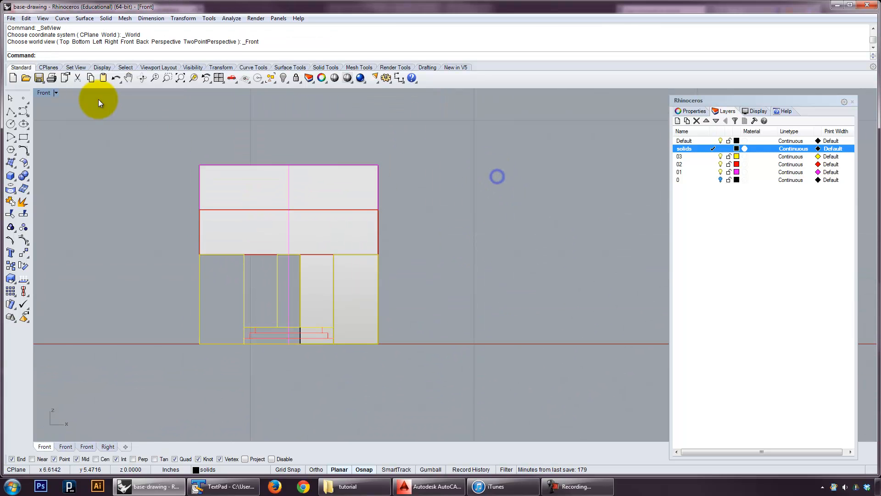
double_click(41, 93)
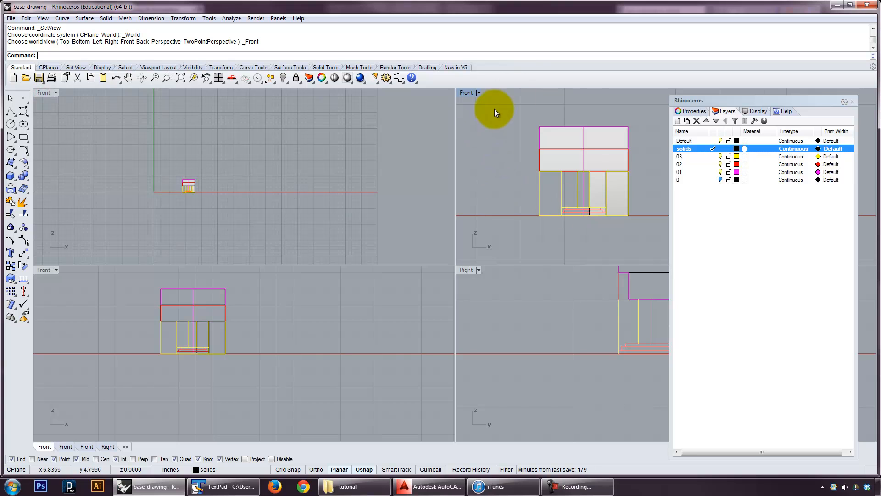
Close the layer list and zoom all four viewports to the extents of the model.
click(852, 101)
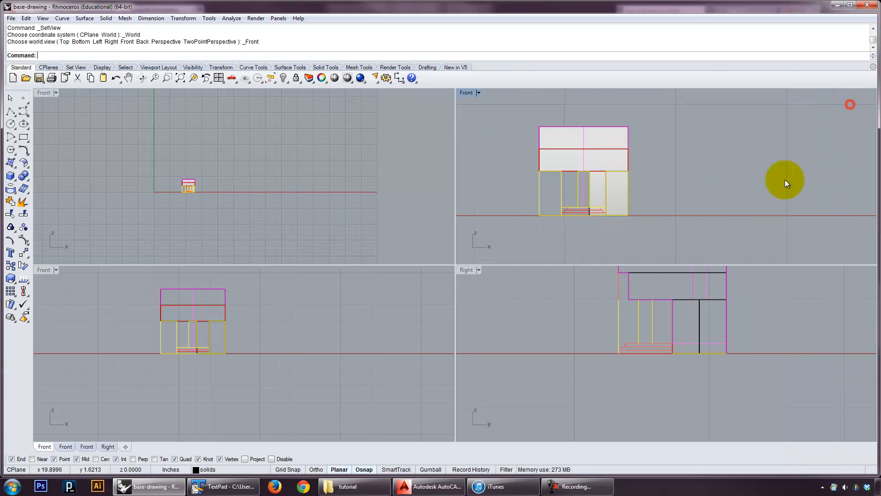
right_drag(639, 298, 596, 350)
right_drag(307, 322, 311, 338)
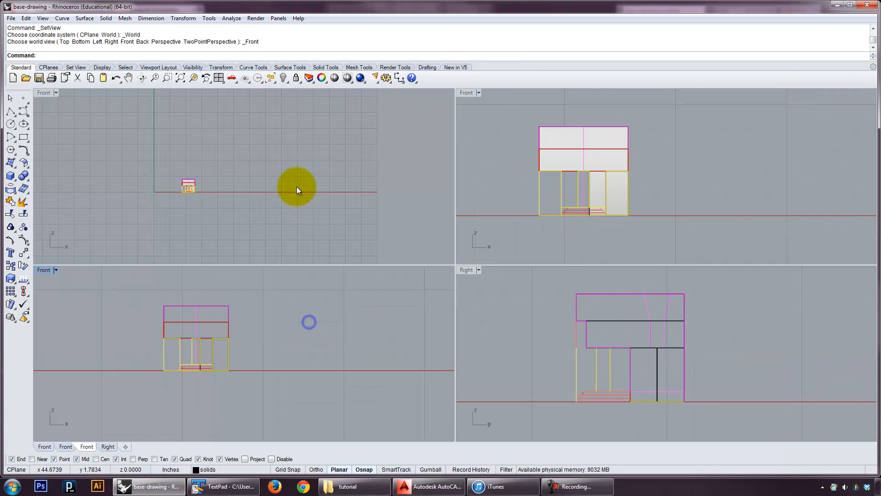
right_drag(295, 187, 324, 205)
scroll(325, 205, up, 3)
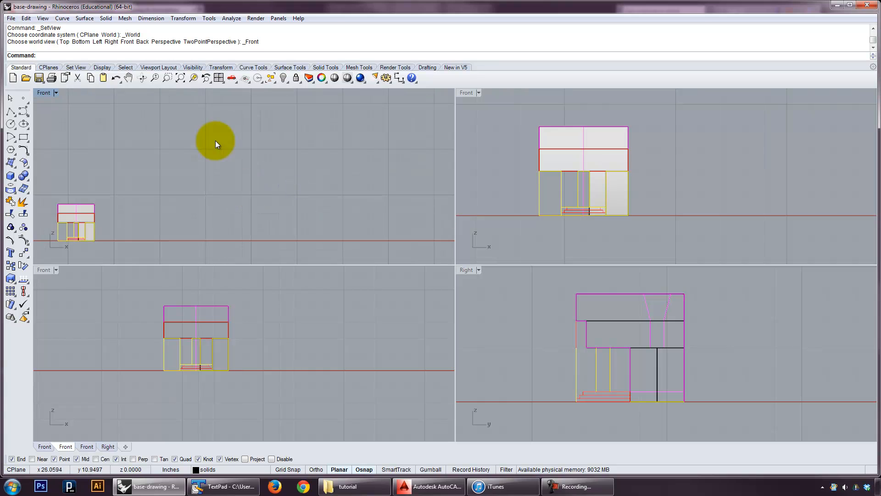
click(182, 79)
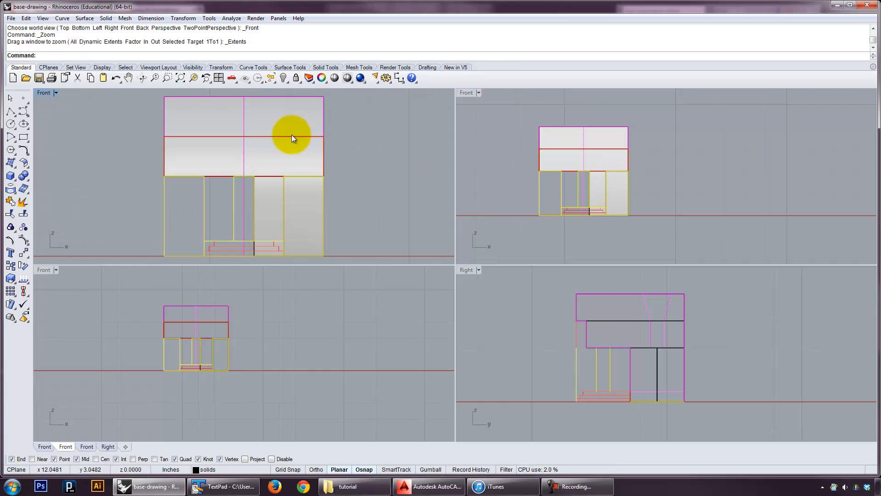
right_click(182, 78)
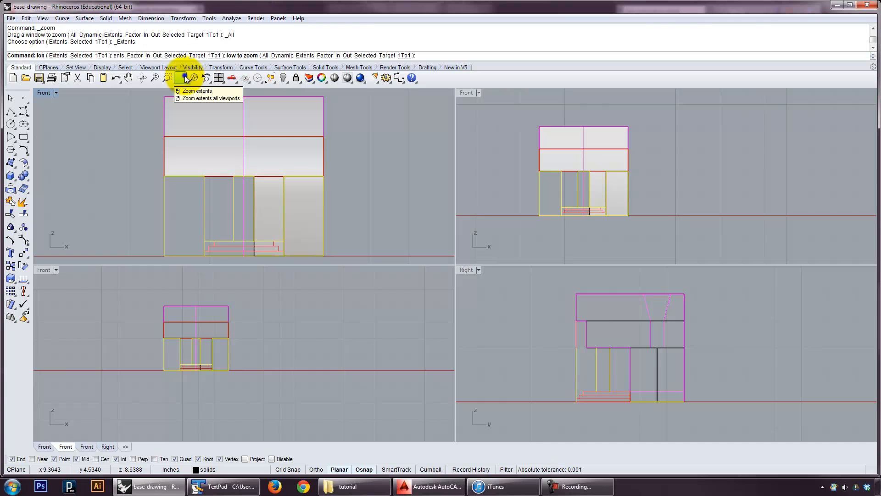
Change the upper front viewport beside the shaded one back to the Perspective view.
click(472, 95)
mouse_move(516, 255)
click(594, 335)
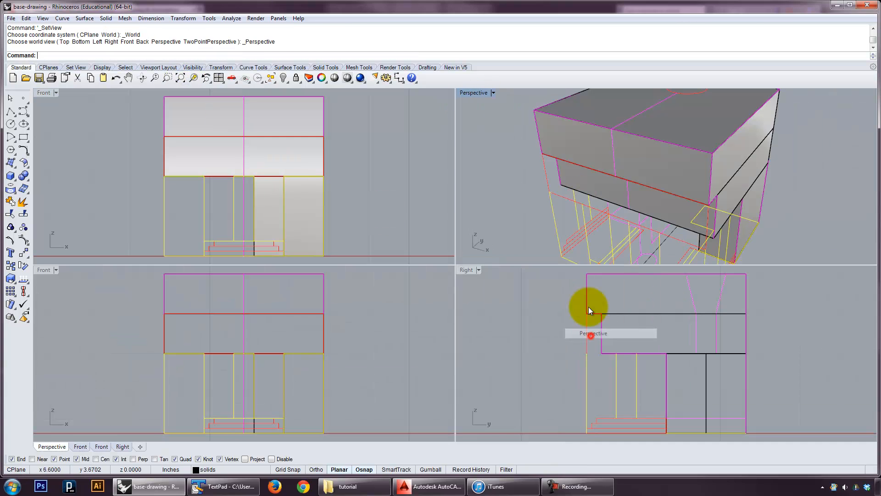
Mirror a copy of the stepped ground-floor solid across the building's centreline, switching a front viewport to Top to place the mirror plane's end.
scroll(635, 168, down, 5)
shift+right_drag(667, 189, 610, 172)
right_drag(610, 172, 608, 204)
scroll(646, 183, up, 5)
click(640, 184)
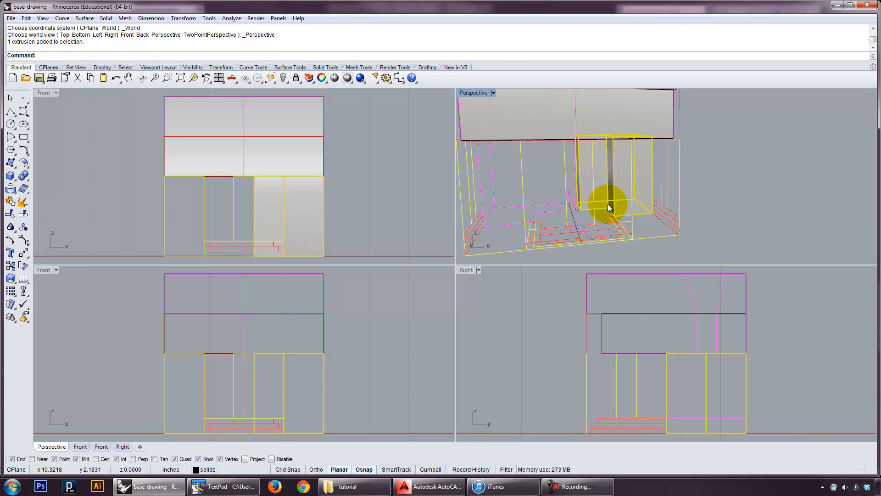
text(r)
key(Return)
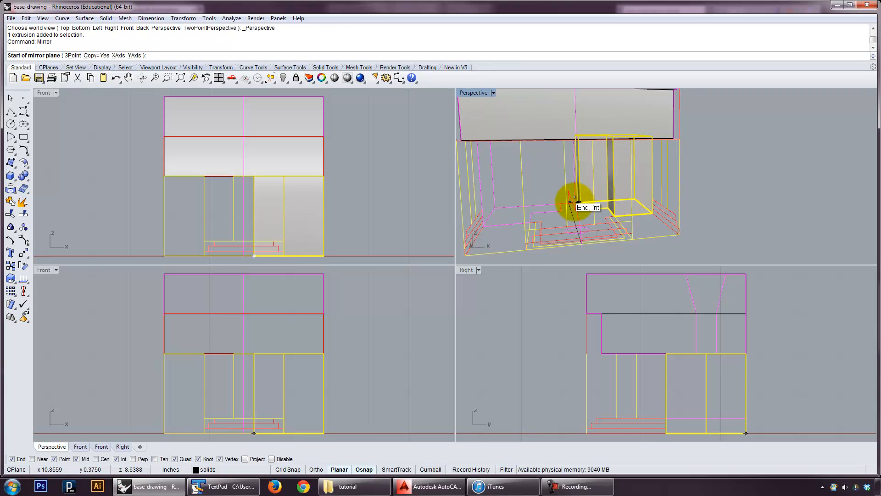
scroll(571, 211, up, 3)
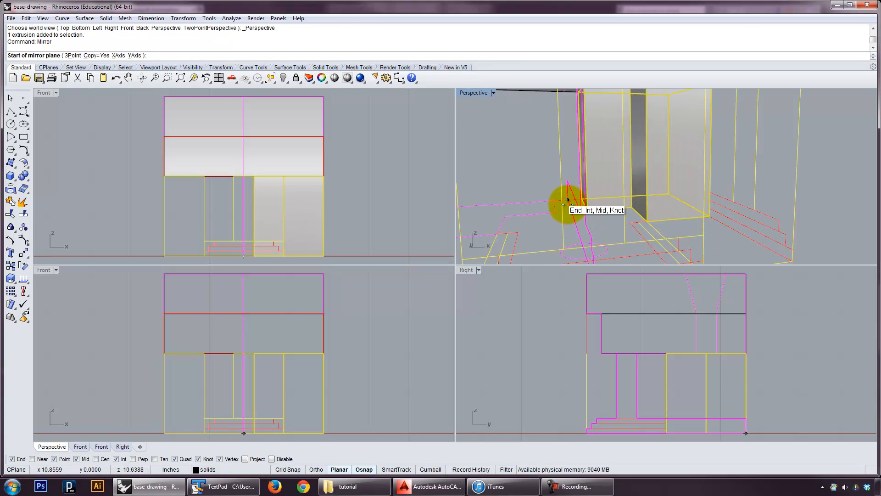
click(568, 200)
scroll(569, 202, down, 5)
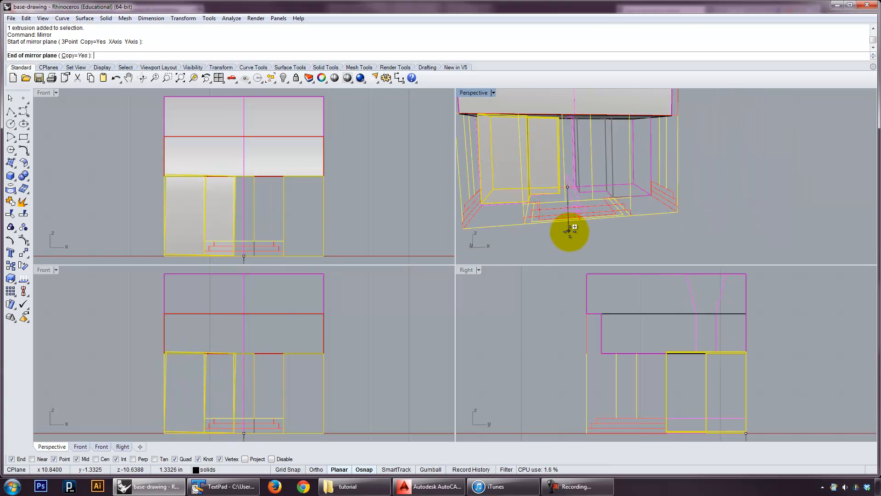
scroll(574, 230, up, 3)
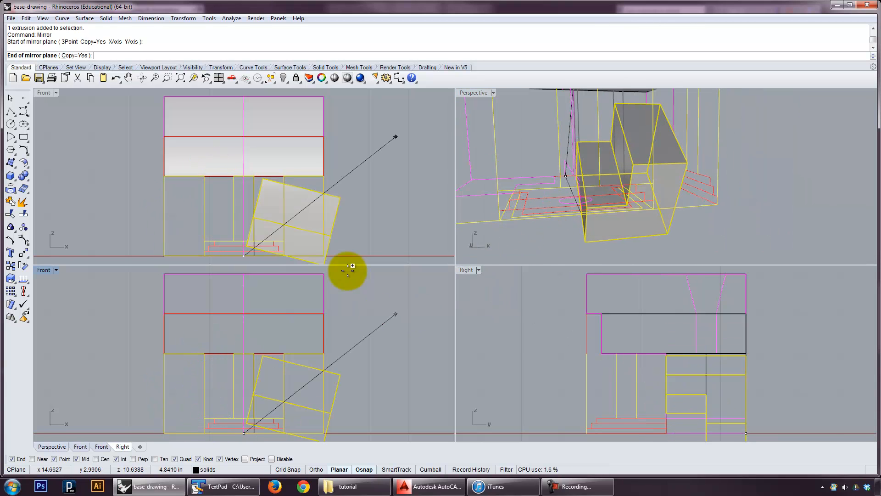
text(top)
key(Return)
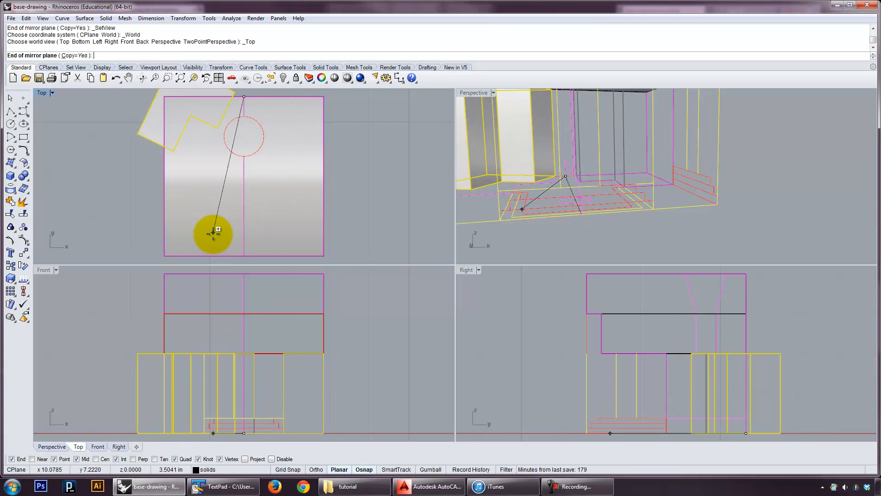
click(239, 253)
scroll(599, 192, down, 5)
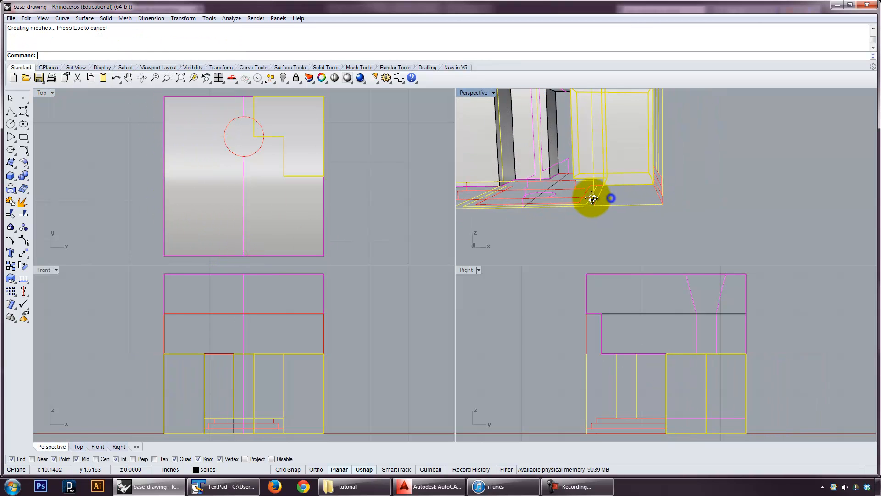
Hide the two upper boxes together with the elevation, section and roof plan curves around them.
scroll(591, 170, up, 8)
click(698, 191)
right_drag(627, 197, 655, 138)
scroll(625, 188, down, 8)
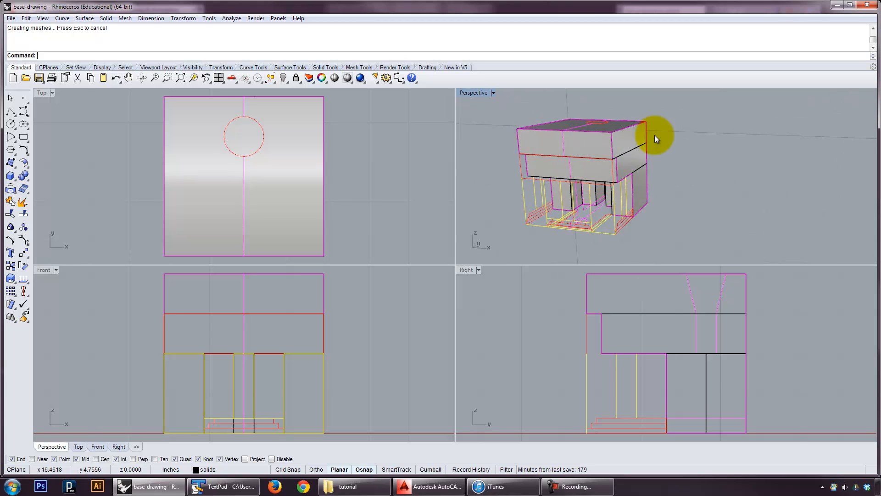
drag(607, 120, 604, 120)
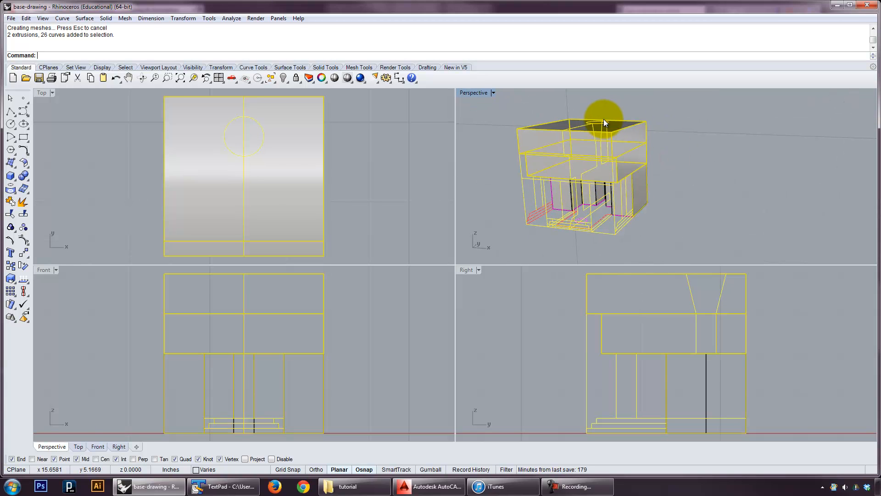
key(ctrl+h)
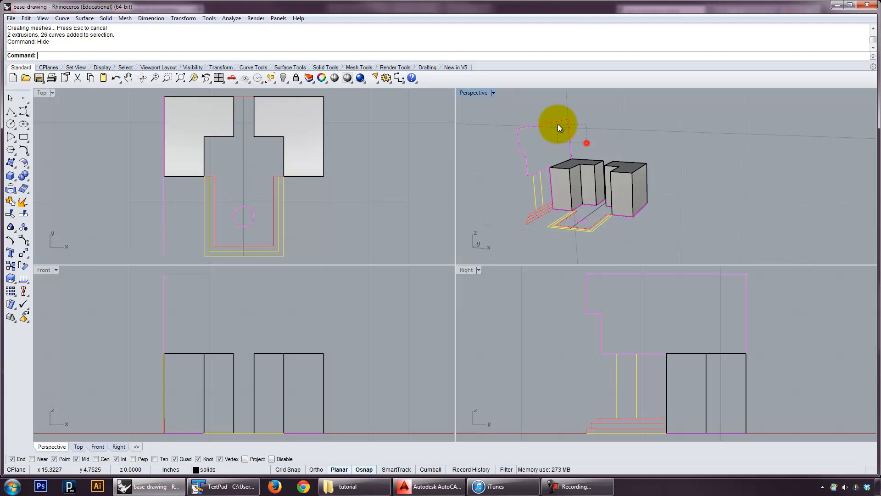
drag(557, 124, 557, 124)
key(ctrl+h)
Hide both stepped ground-floor solids so only the floor plan remains.
right_drag(579, 144, 595, 170)
click(615, 182)
shift+click(576, 168)
key(Return)
Trace a closed polyline in the top view around the inner stair edge and the stepped passage between the two ground-floor blocks, snapping to corners.
right_drag(298, 142, 305, 135)
mouse_move(269, 141)
right_down()
mouse_move(272, 148)
mouse_move(243, 158)
right_up()
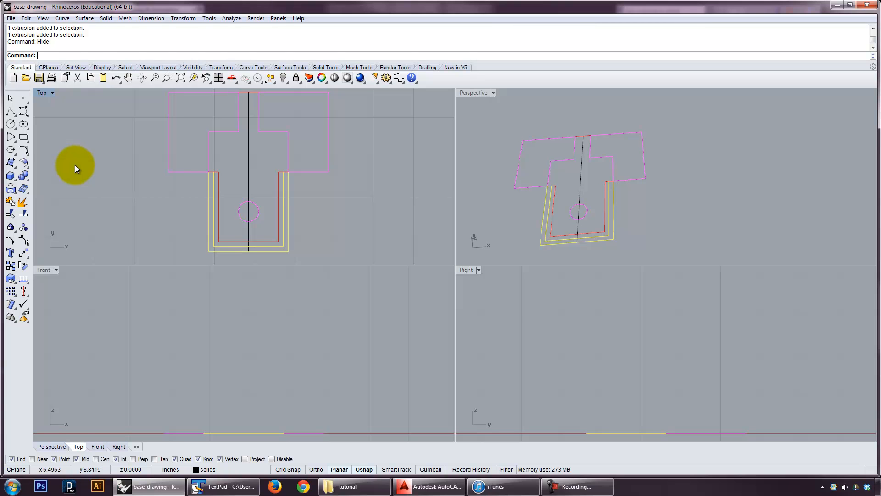
click(10, 111)
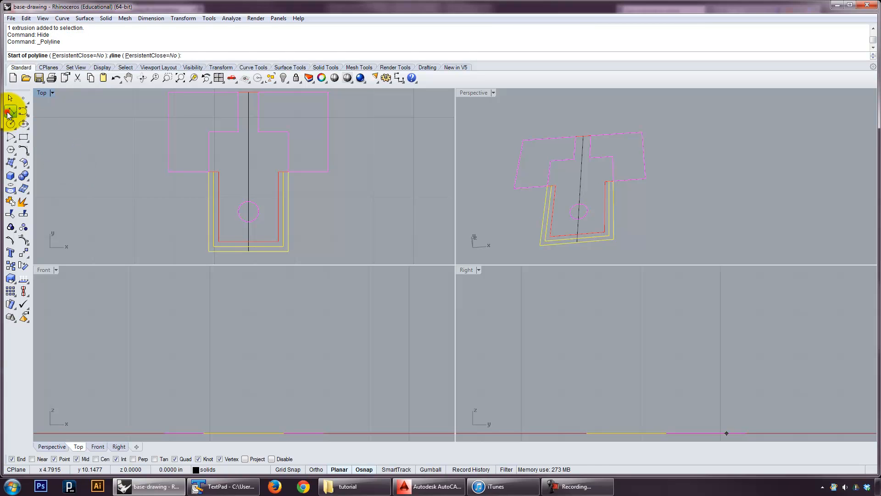
click(220, 241)
click(278, 241)
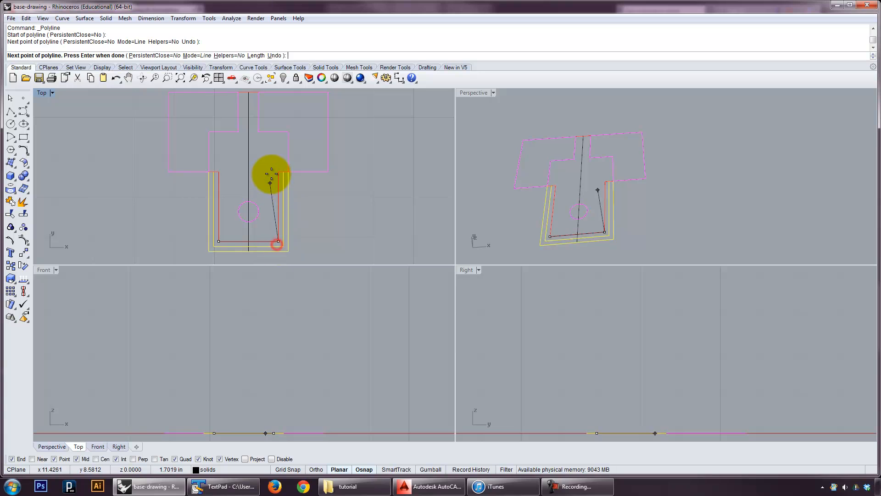
click(274, 172)
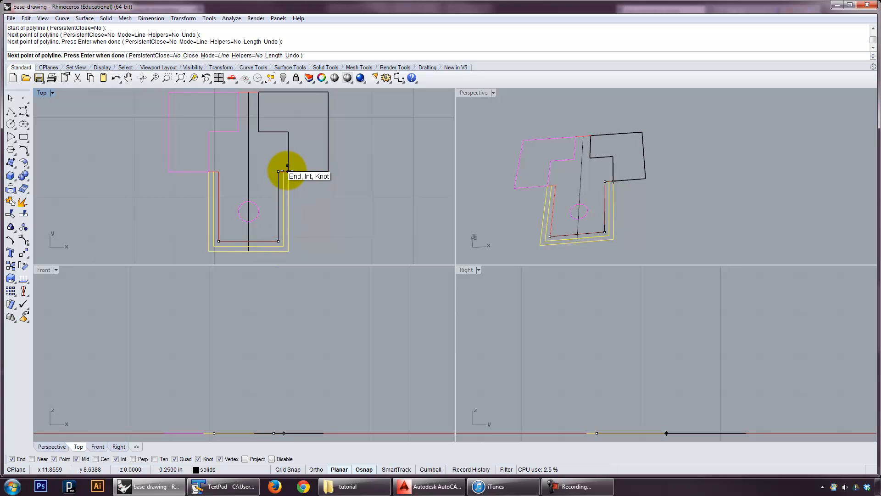
click(288, 171)
click(288, 132)
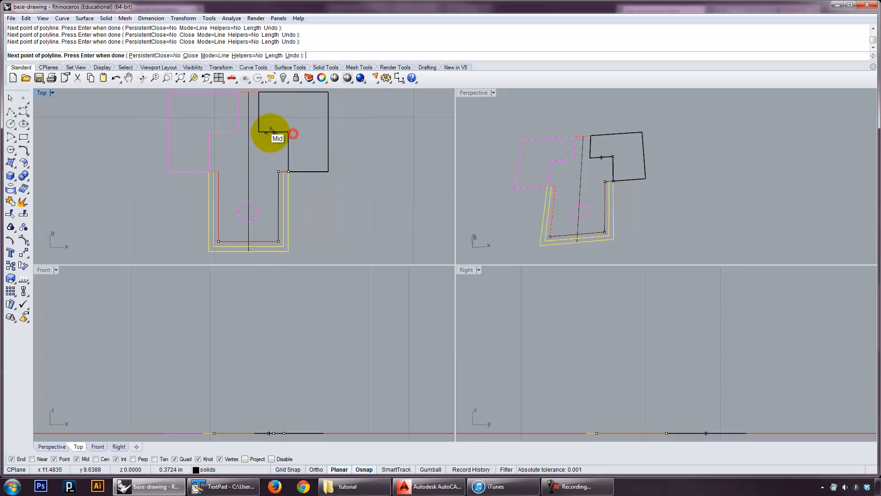
click(259, 132)
click(258, 92)
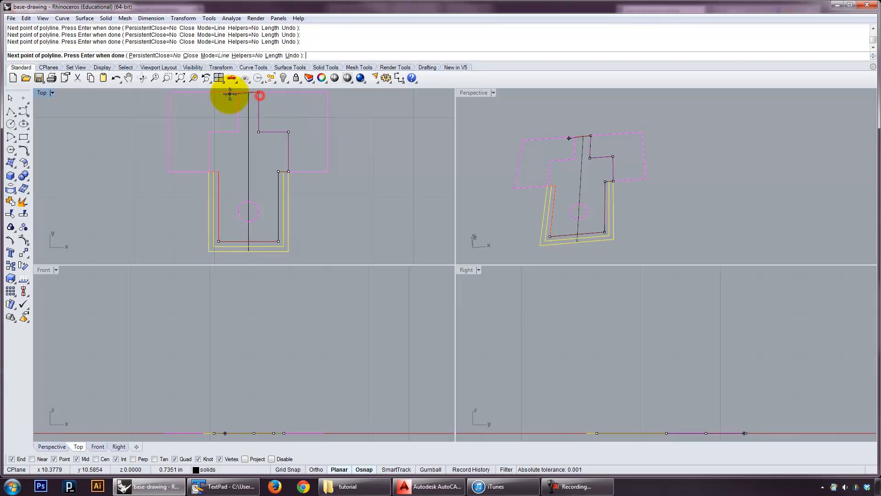
click(238, 92)
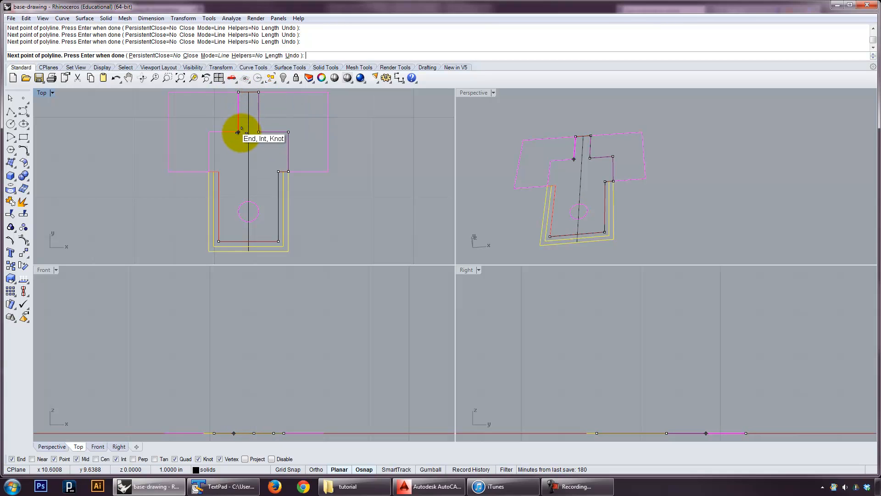
click(238, 132)
click(214, 131)
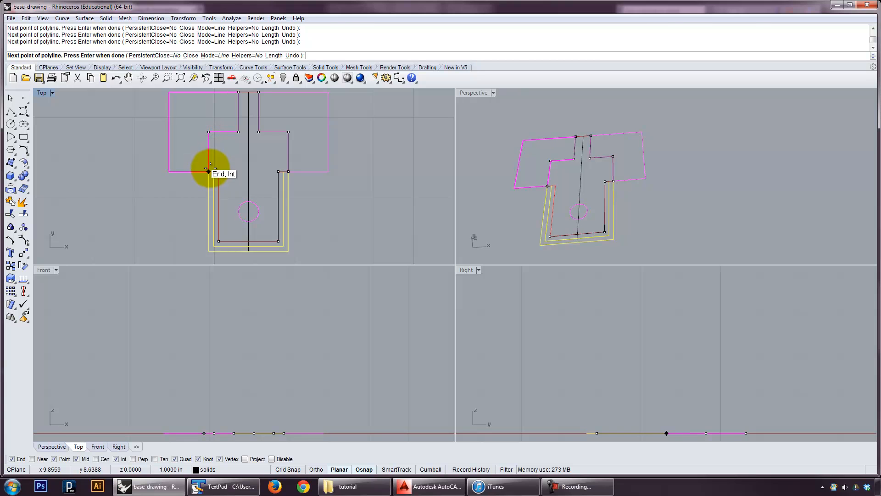
click(218, 240)
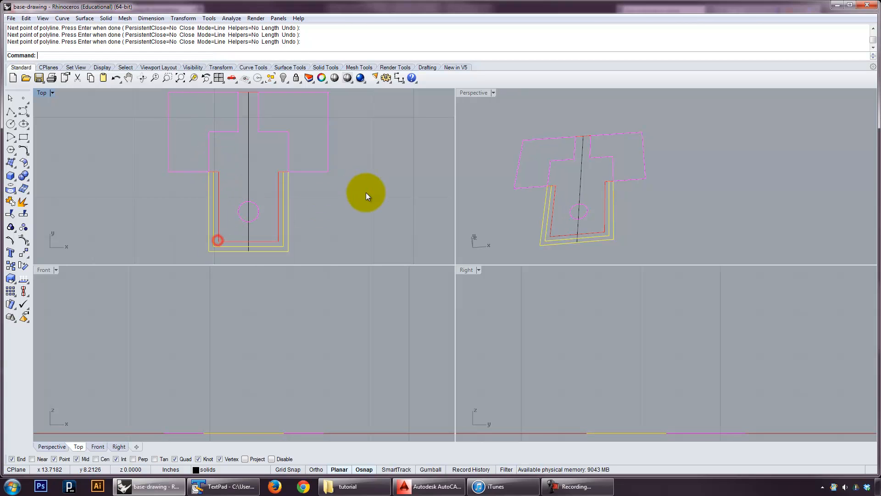
Select the traced passage outline and show all hidden objects.
click(550, 179)
right_drag(584, 216, 637, 177)
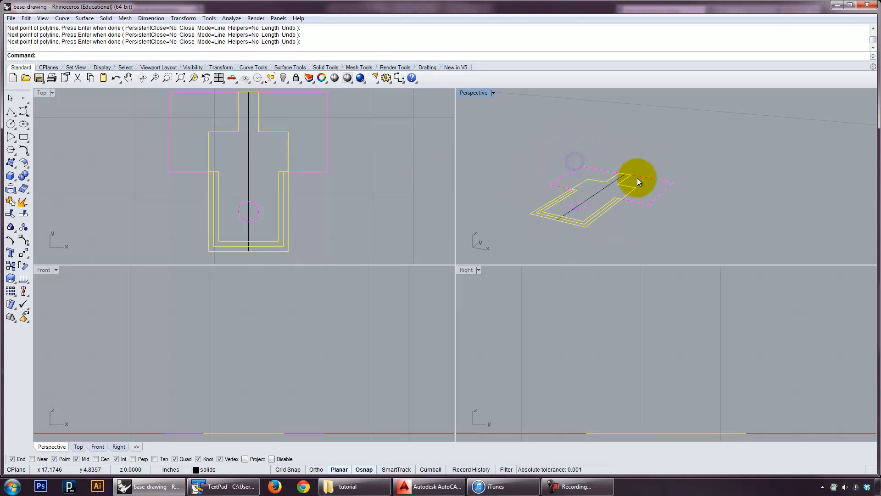
click(612, 178)
click(638, 202)
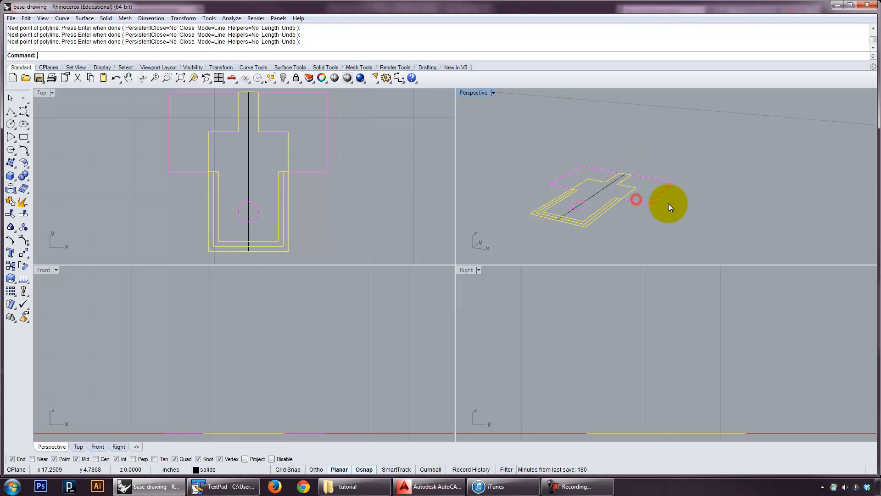
text(Show)
key(Return)
Extrude the passage outline up as a solid to the floor level above the entrance steps, snapping to the elevation drawing.
right_drag(668, 203, 594, 196)
text(Ext)
key(Return)
right_drag(595, 197, 608, 178)
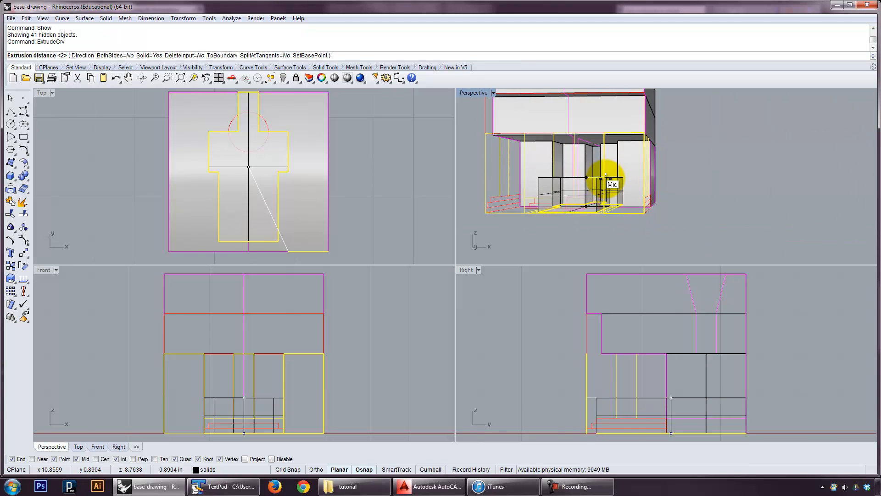
scroll(490, 199, up, 3)
click(492, 192)
right_drag(604, 171, 574, 201)
scroll(570, 191, down, 6)
mouse_move(714, 190)
right_down()
mouse_move(747, 169)
mouse_move(741, 183)
mouse_move(708, 195)
right_up()
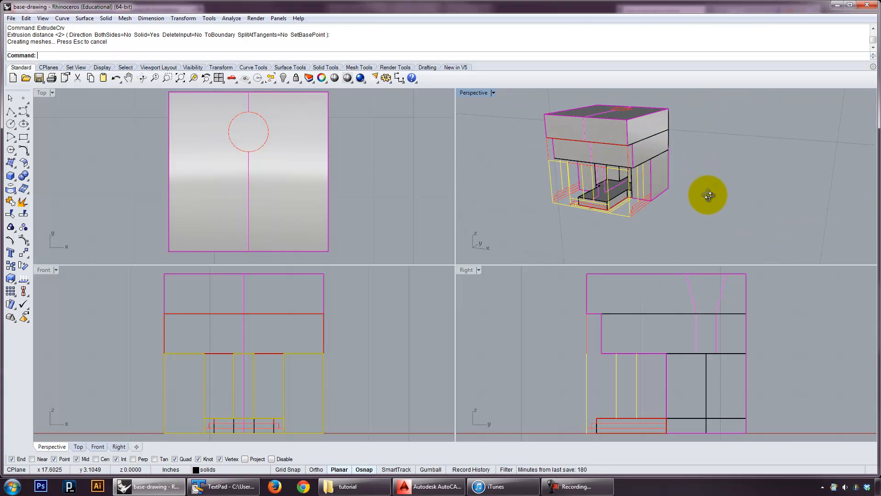
Hide the upper boxes, ground-floor blocks and elevation curves, as well as the raised passage floor solid.
scroll(617, 206, up, 8)
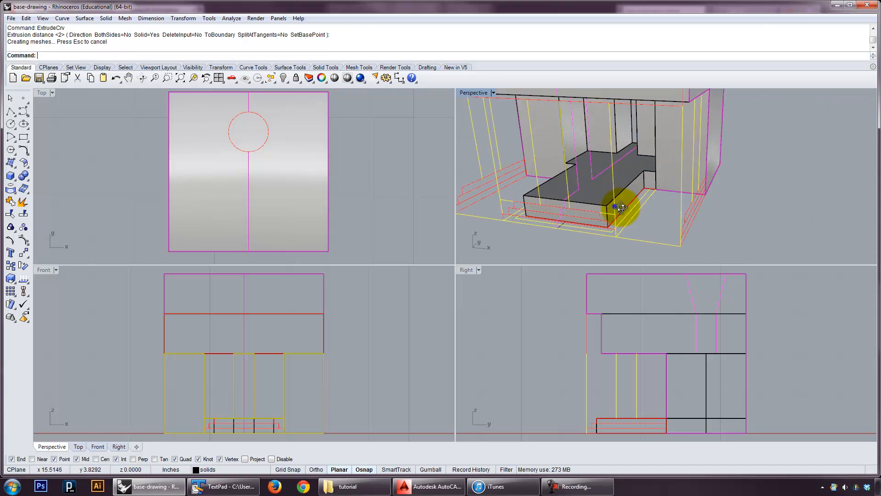
scroll(641, 224, down, 5)
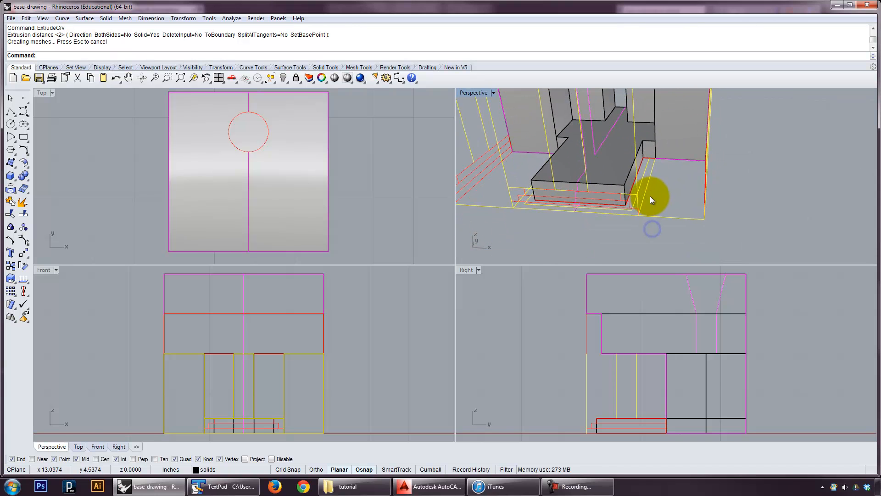
right_drag(719, 148, 708, 186)
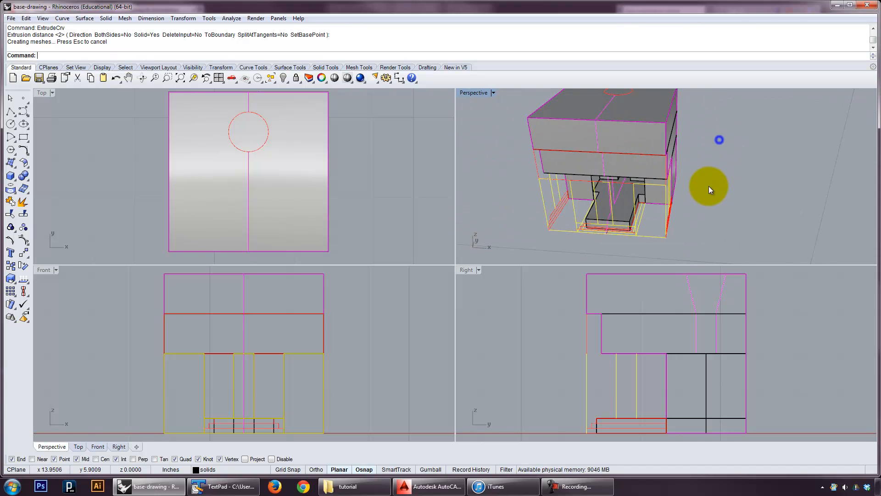
click(663, 123)
click(704, 146)
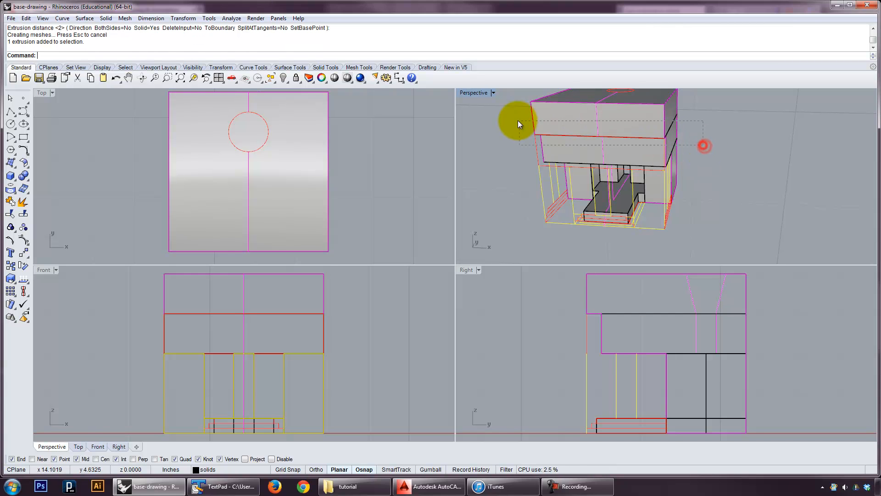
drag(517, 120, 505, 117)
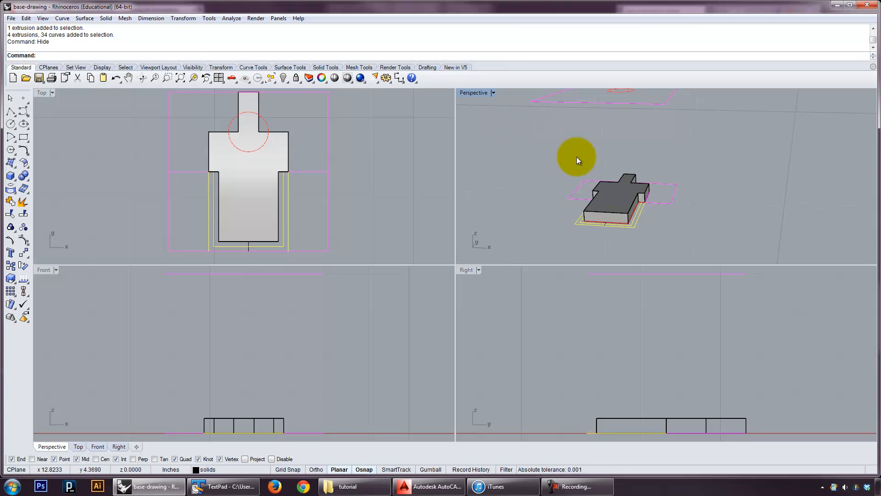
click(633, 201)
key(ctrl+h)
Hide the roof plan's square outline and circle, leaving only the floor plan.
right_drag(633, 201, 629, 232)
click(655, 156)
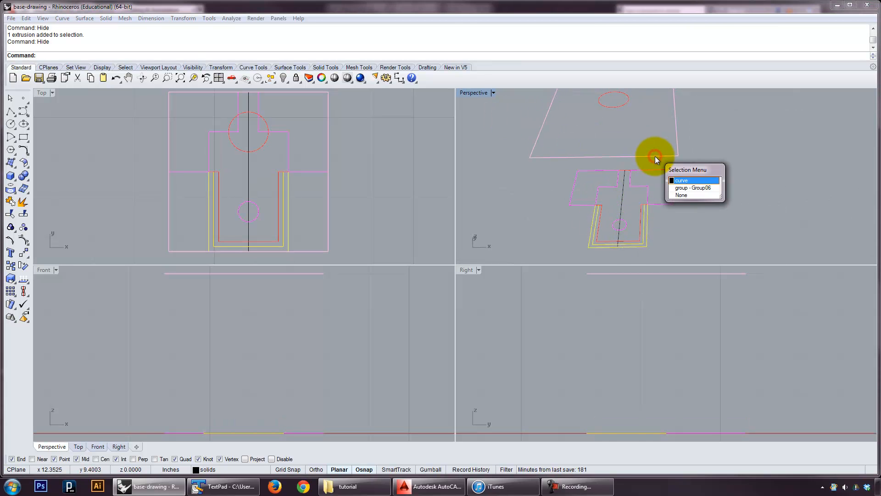
click(712, 113)
drag(710, 144, 590, 103)
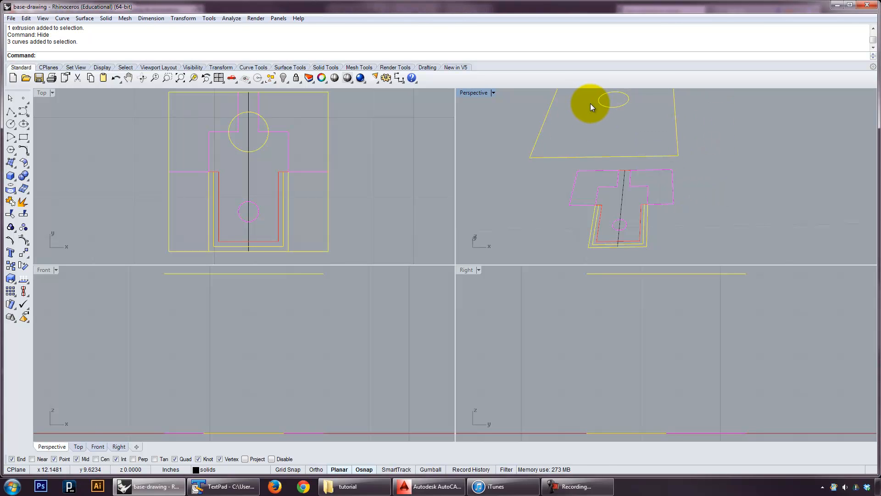
text(Hide)
key(Return)
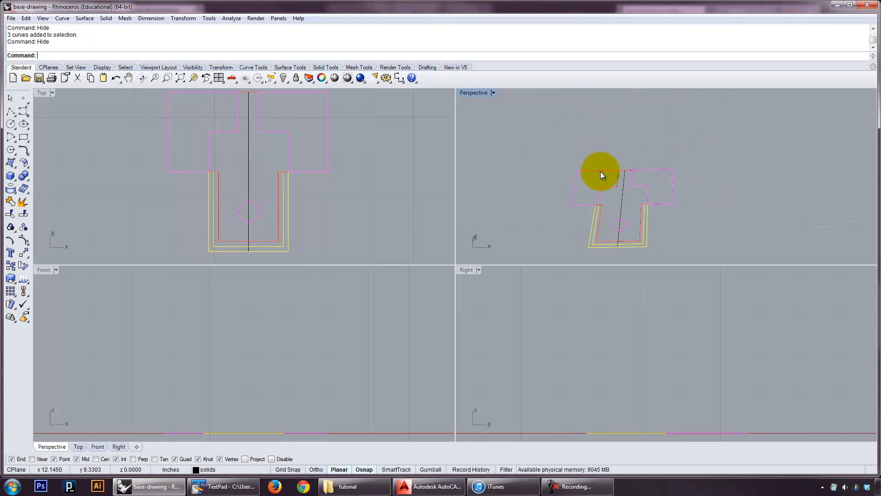
Delete the traced passage outline, picking the curve rather than the floor plan group.
click(621, 177)
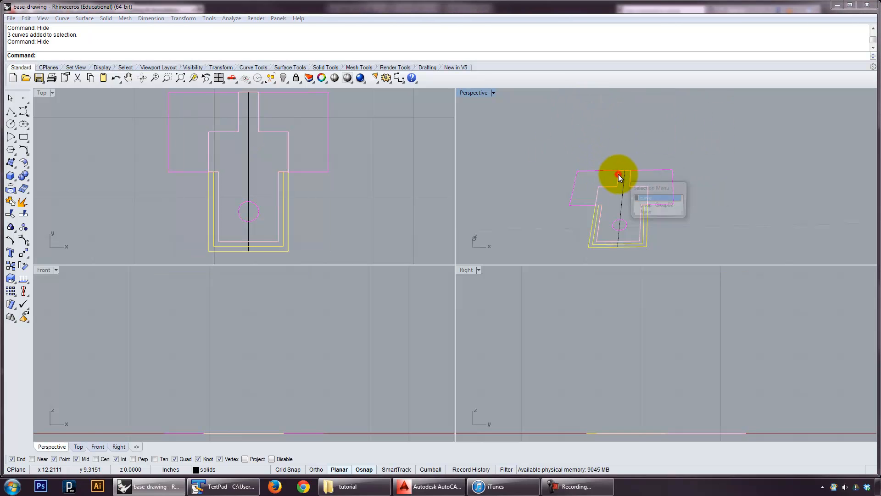
click(639, 198)
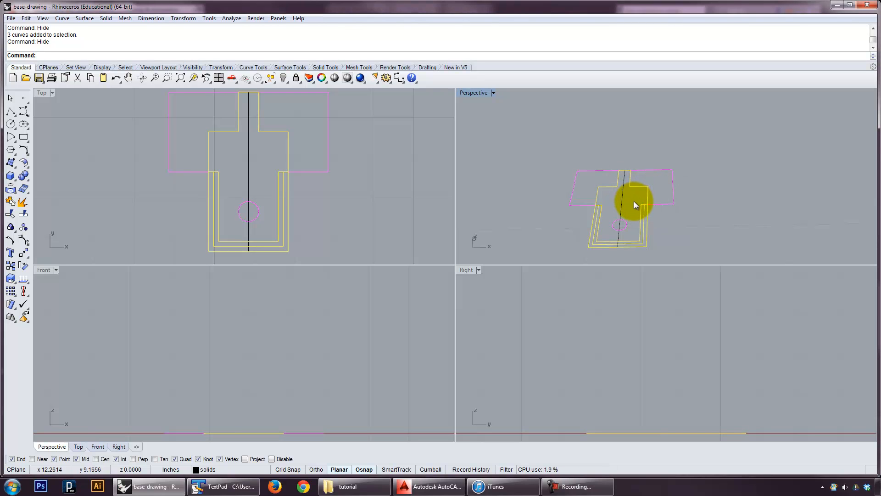
key(Delete)
Draw a rectangle over the middle of the three nested step outlines in the floor plan.
click(622, 200)
click(622, 200)
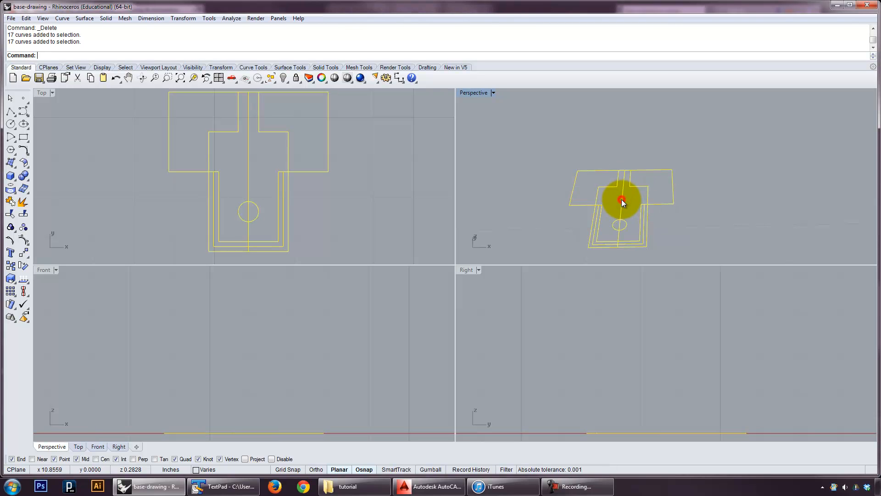
click(712, 214)
right_drag(282, 201, 307, 200)
click(10, 111)
scroll(212, 177, up, 1)
right_drag(220, 183, 219, 162)
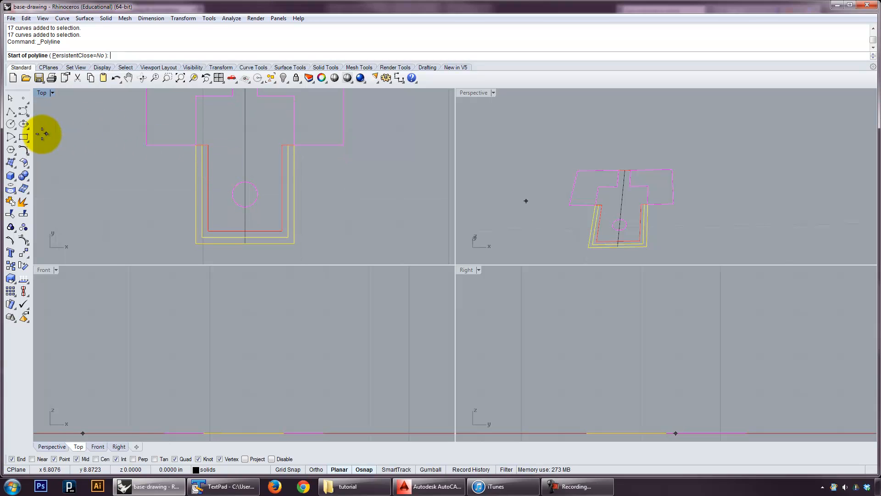
click(24, 136)
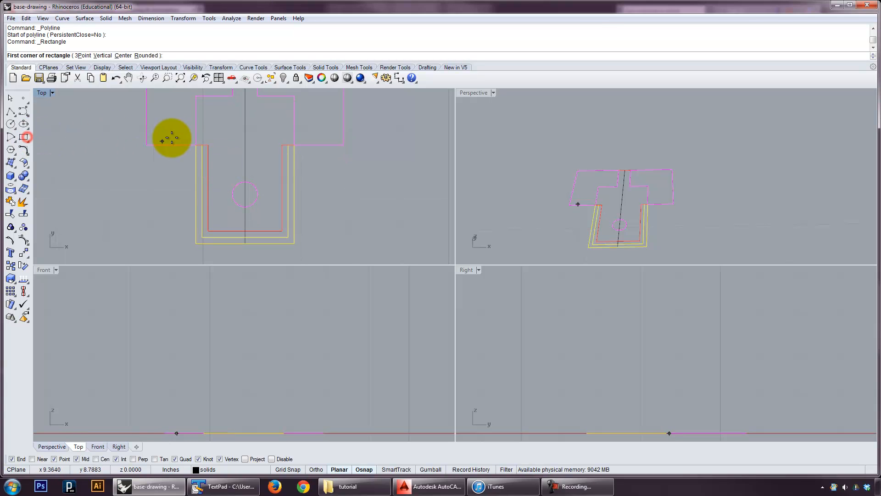
click(201, 145)
click(287, 236)
Draw a second rectangle over the outermost step outline in the floor plan.
right_click(315, 181)
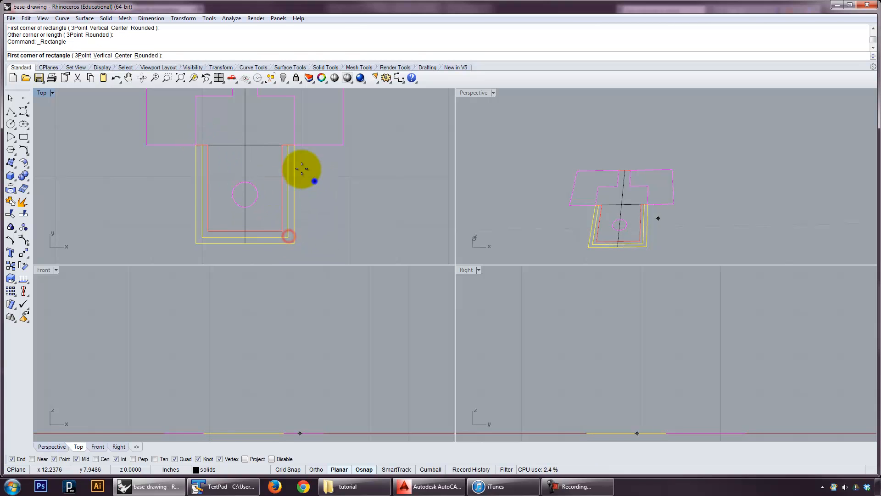
click(202, 145)
click(295, 246)
Show all hidden objects again.
right_drag(559, 204, 525, 193)
text(Sh)
key(Return)
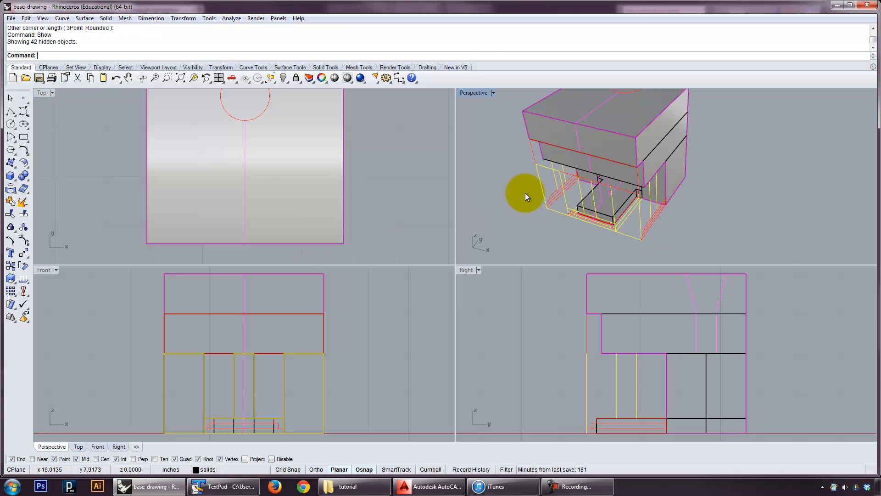
Extrude the outer step rectangle up 0.125 in as a solid, snapping to the lowest step line of the elevation drawing.
scroll(613, 220, up, 5)
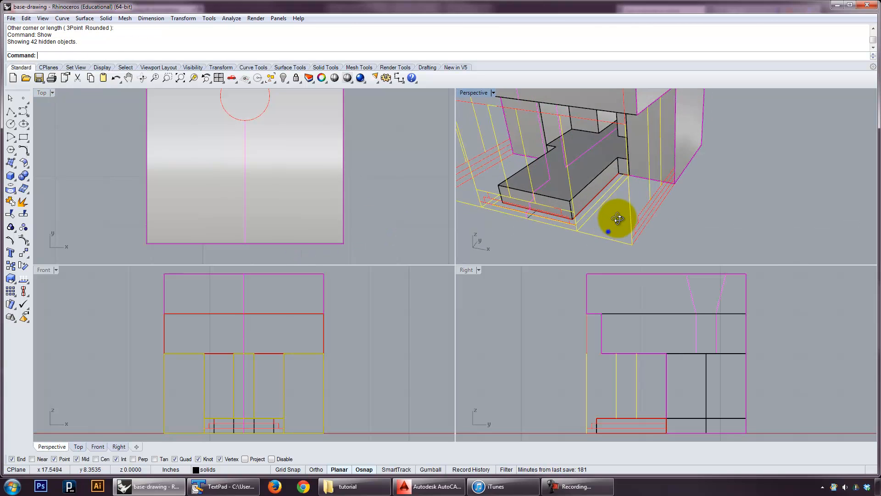
click(593, 218)
click(618, 241)
right_drag(617, 240, 626, 210)
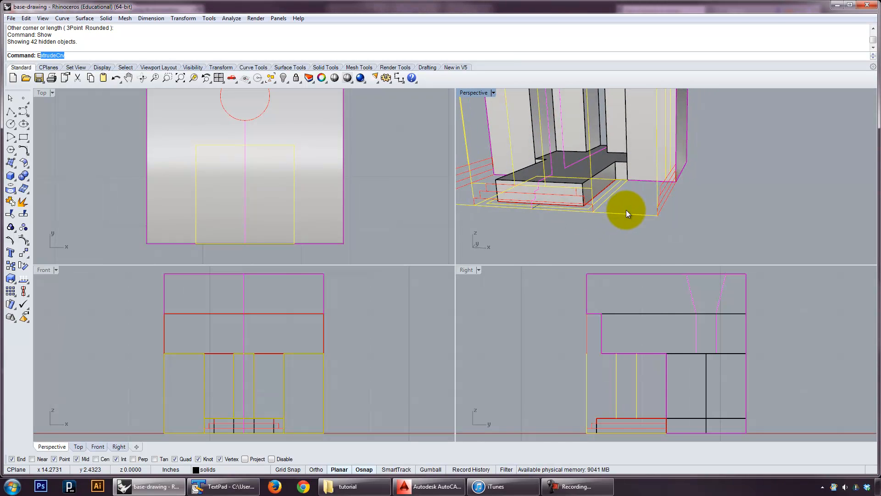
text(Extru)
key(Return)
scroll(627, 202, up, 2)
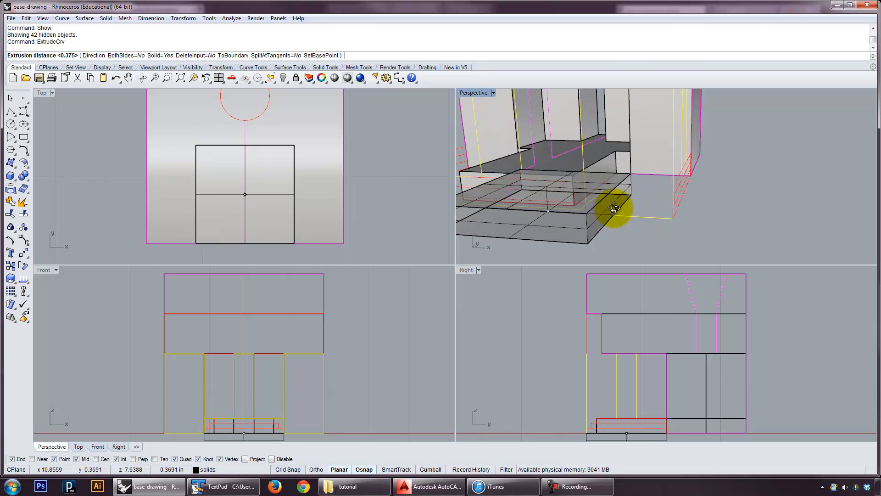
right_drag(628, 190, 647, 215)
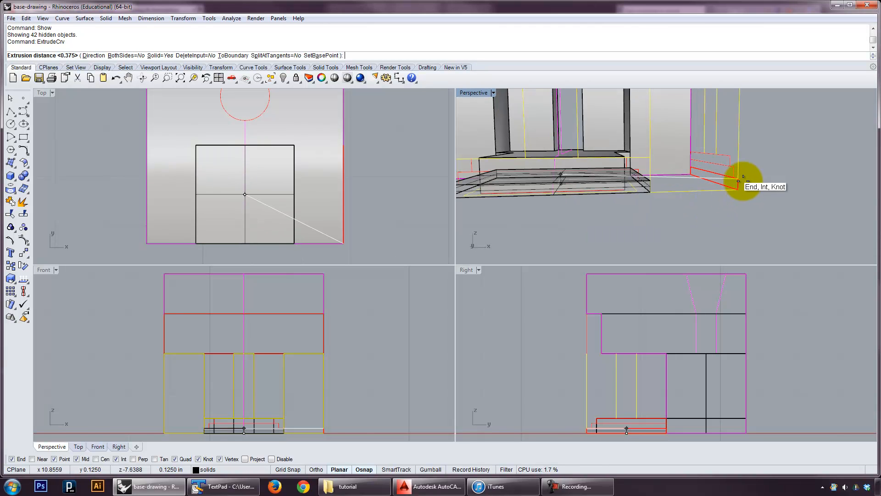
click(740, 175)
right_drag(744, 182, 675, 197)
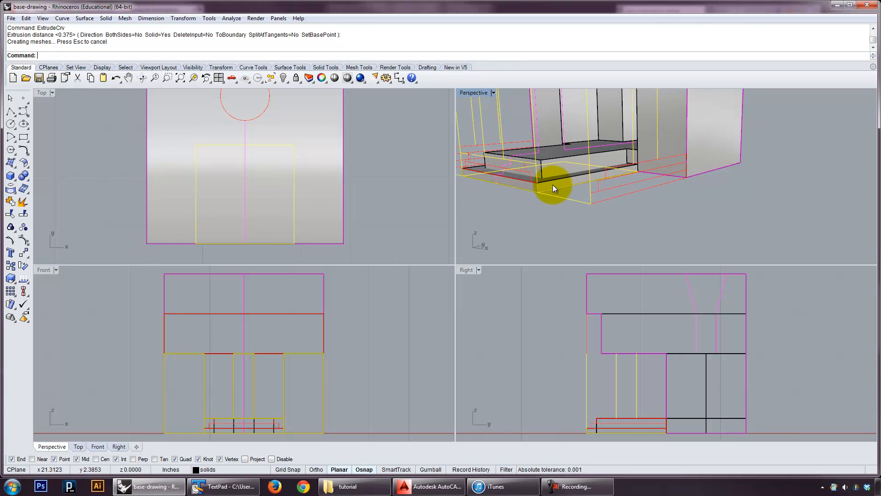
Set the Top view's display mode to Wireframe.
right_drag(587, 193, 591, 216)
click(592, 215)
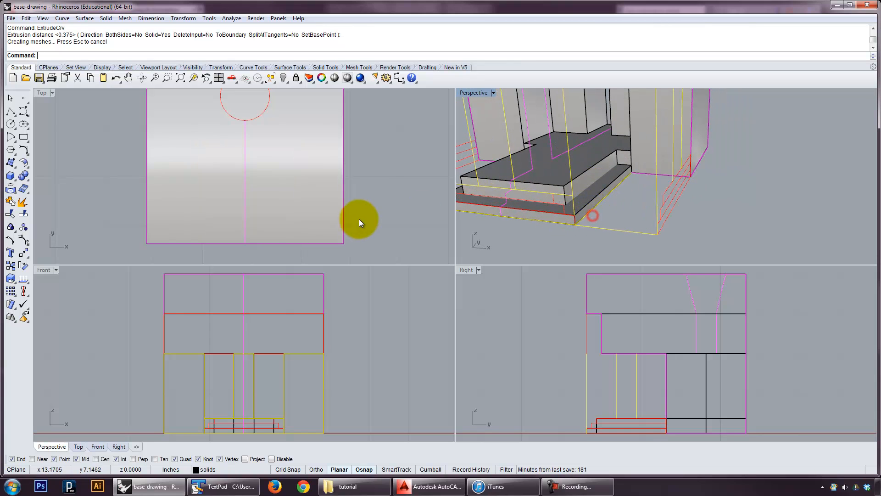
click(48, 93)
click(56, 115)
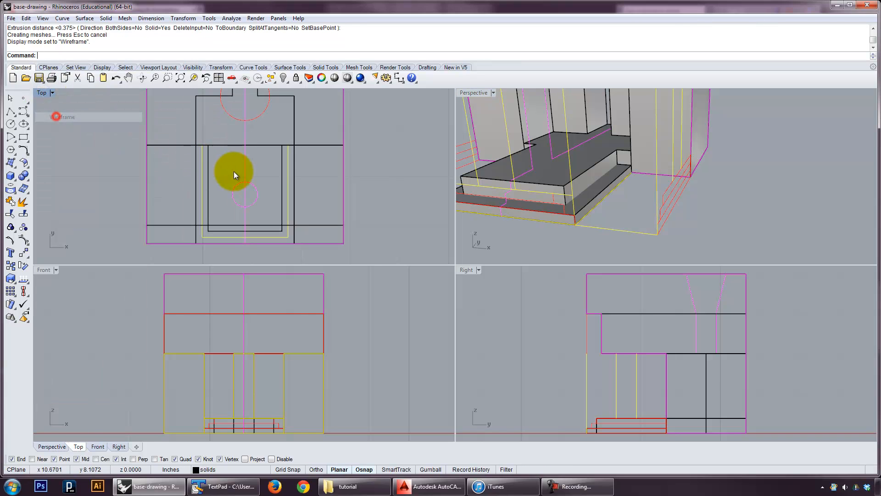
Extrude the middle step rectangle up 0.25 in as a solid, snapping to the second step line of the elevation drawing.
click(288, 164)
click(319, 187)
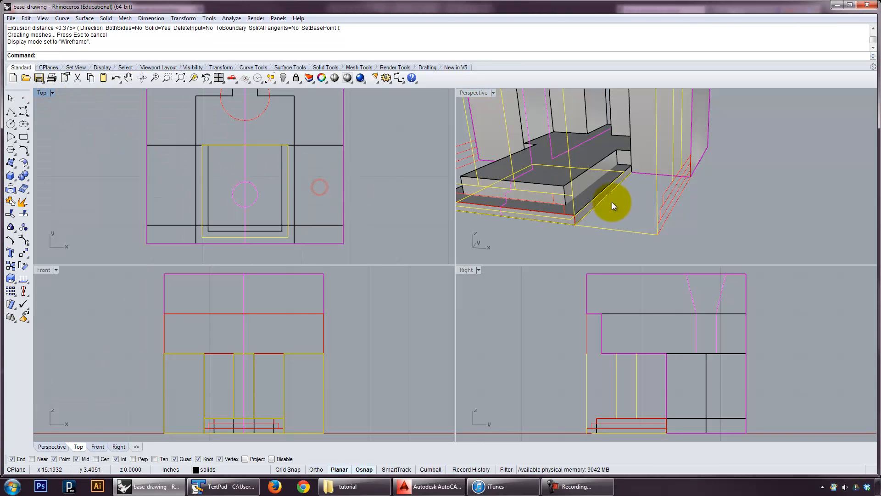
shift+right_drag(595, 149, 632, 185)
scroll(341, 194, down, 4)
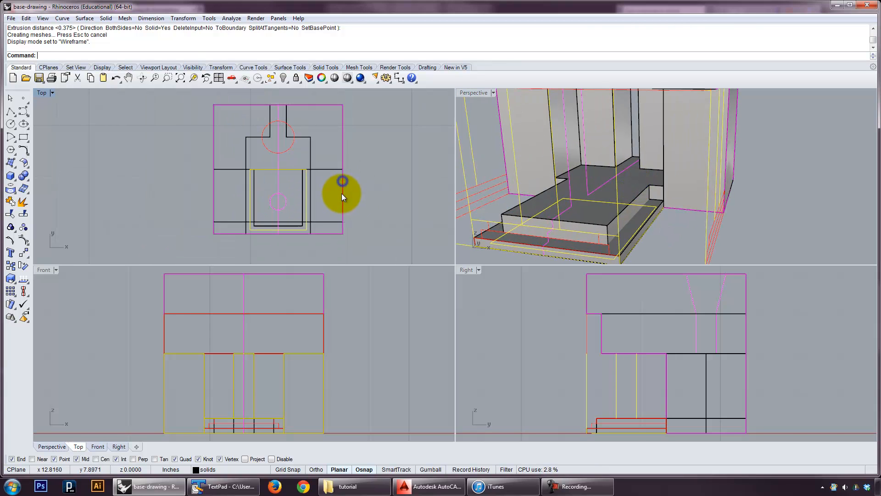
scroll(637, 159, down, 5)
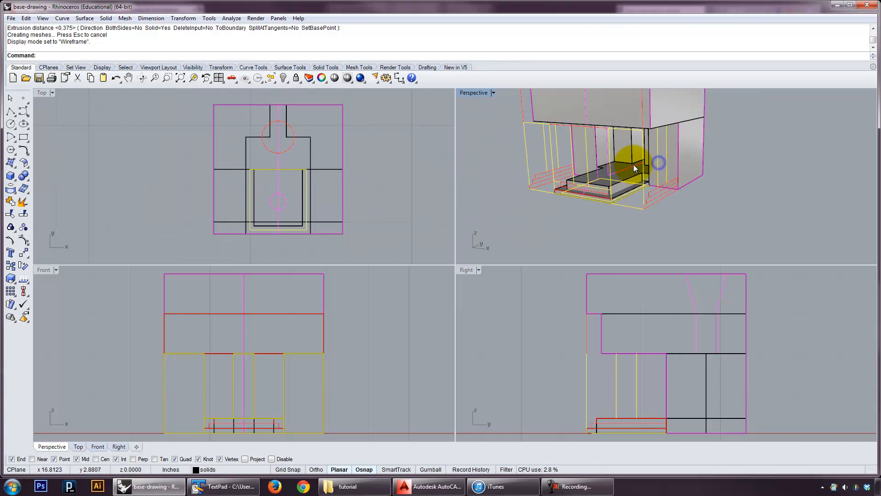
right_drag(624, 228, 632, 221)
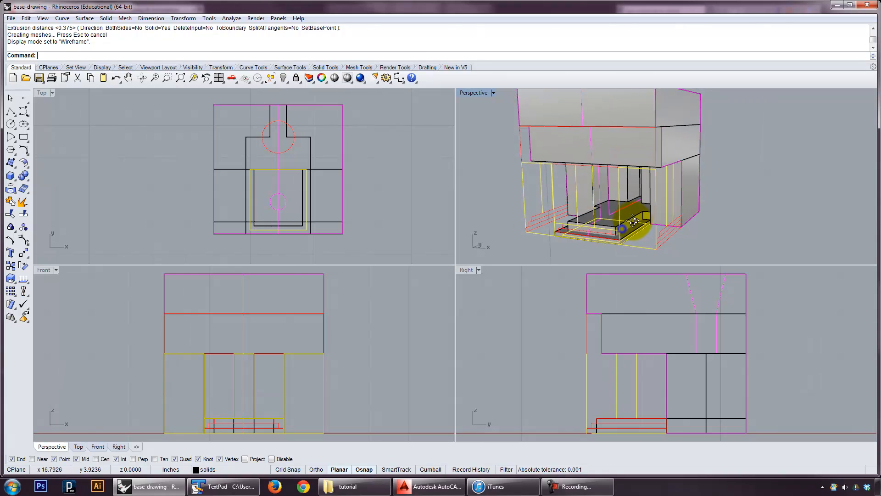
text(ExtrudeCrv)
key(Return)
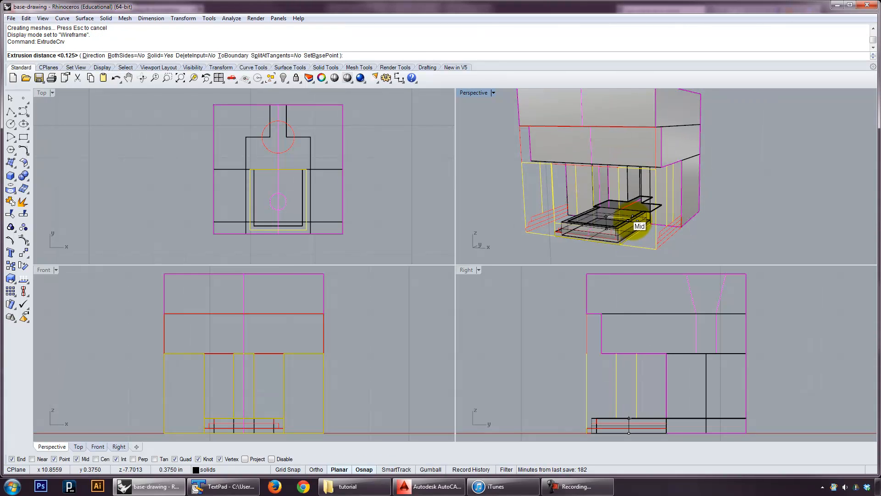
scroll(633, 236, up, 5)
right_drag(633, 236, 688, 229)
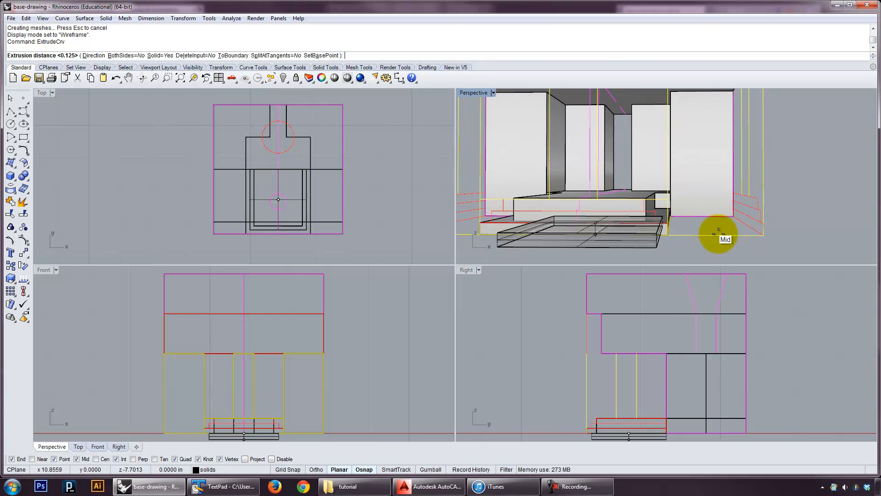
click(757, 212)
right_drag(761, 213, 658, 217)
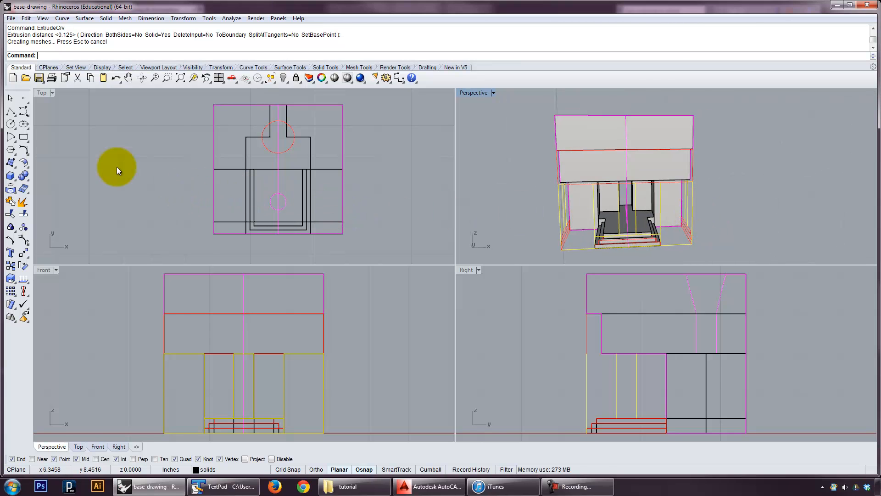
Draw a circle over the column circle in the floor plan and select the new circle.
scroll(281, 186, up, 3)
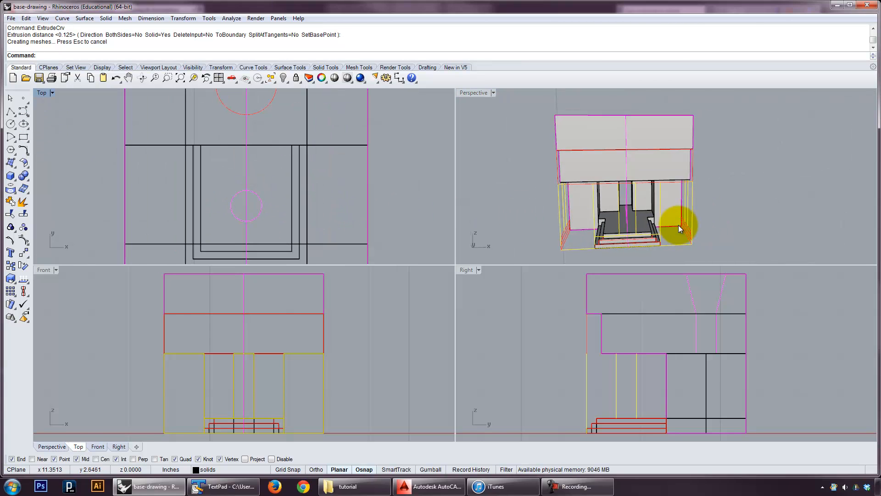
right_drag(678, 225, 676, 224)
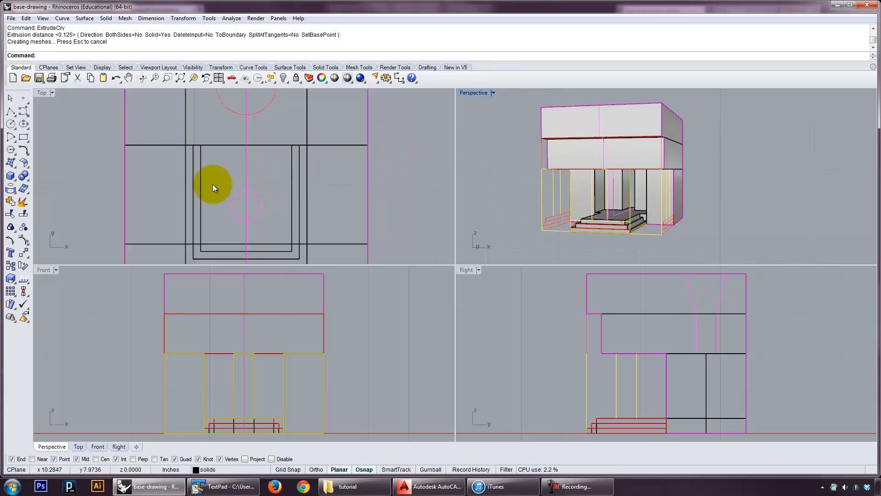
click(11, 123)
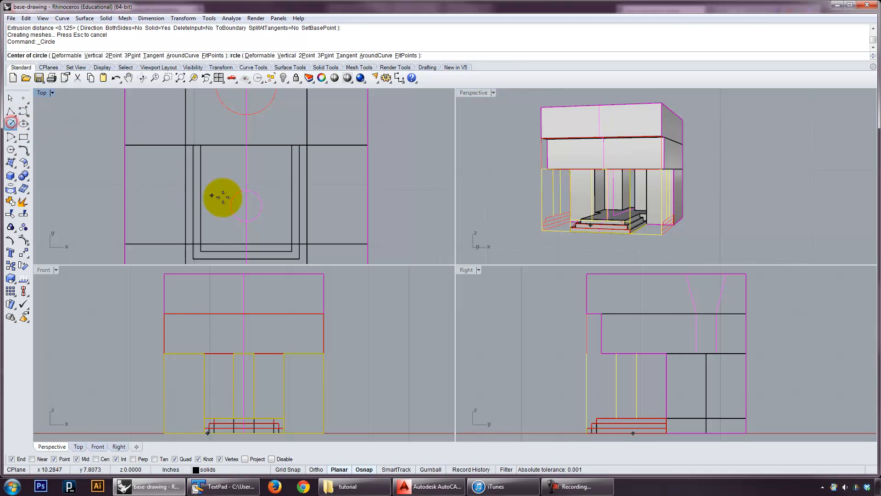
click(256, 208)
click(260, 210)
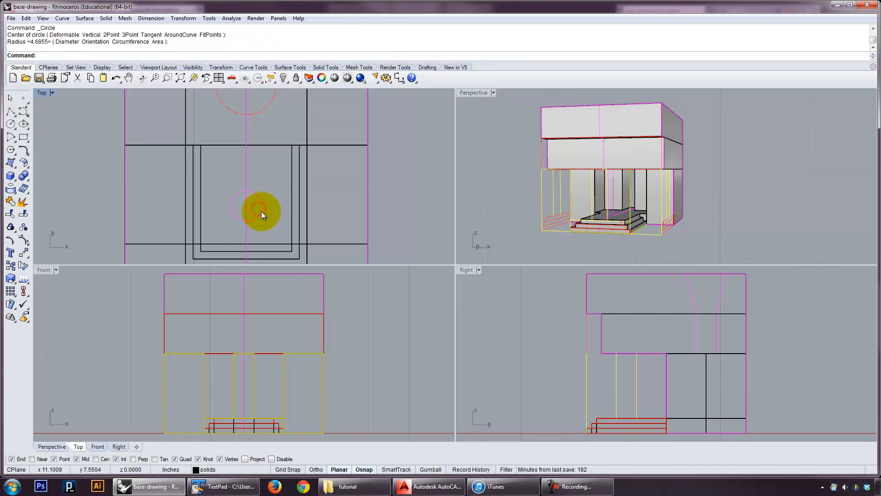
click(261, 211)
click(283, 233)
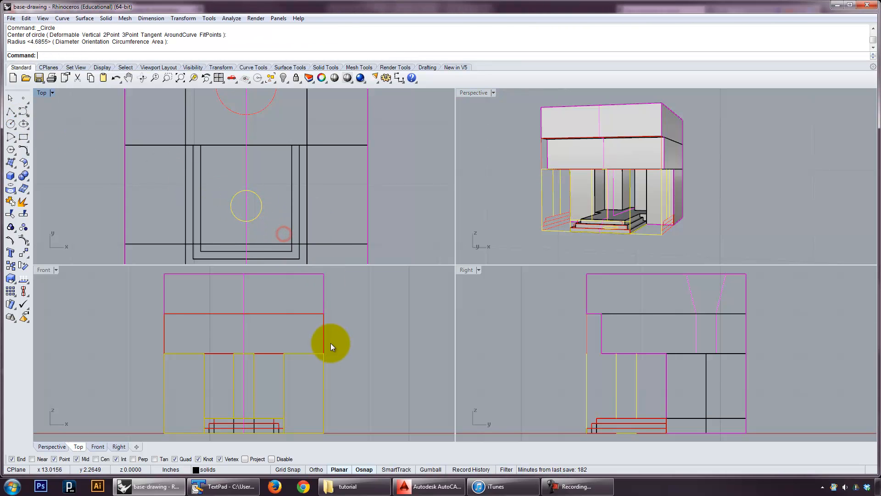
Move the column circle from the ground line up to the raised floor level in the Front view, with Ortho toggled.
right_drag(332, 347, 340, 315)
right_drag(279, 401, 275, 414)
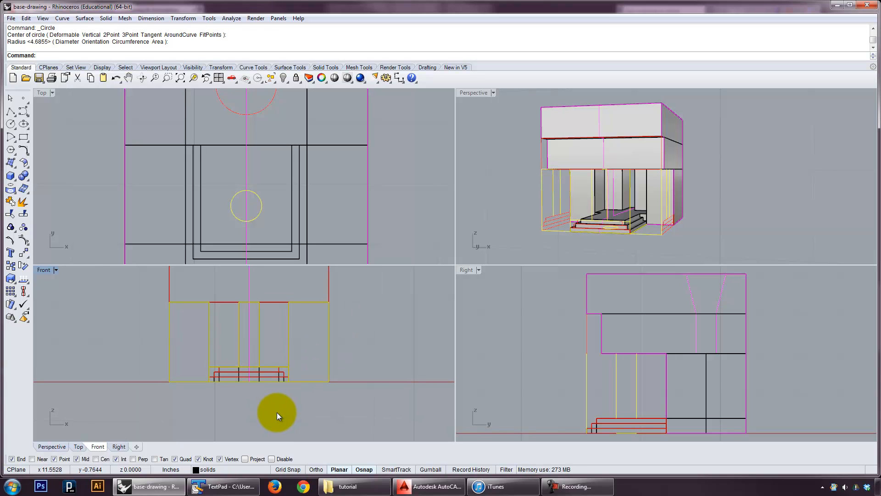
text(Move)
key(Return)
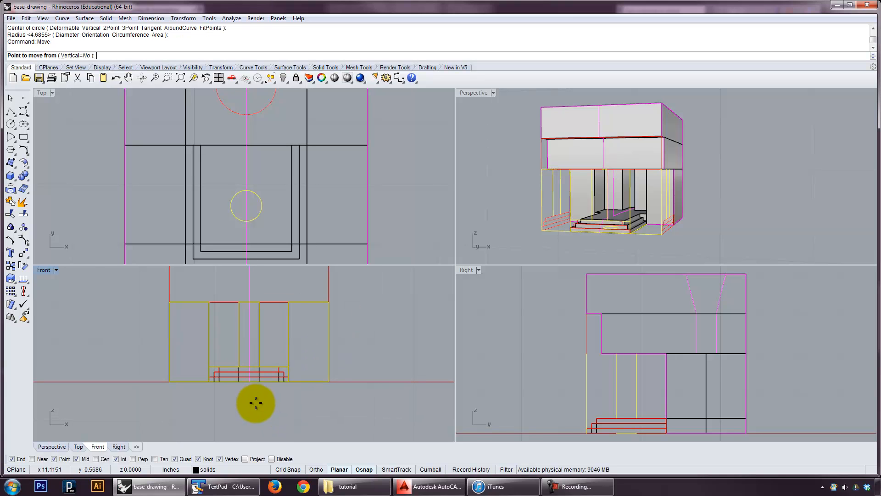
scroll(252, 395, up, 2)
click(246, 379)
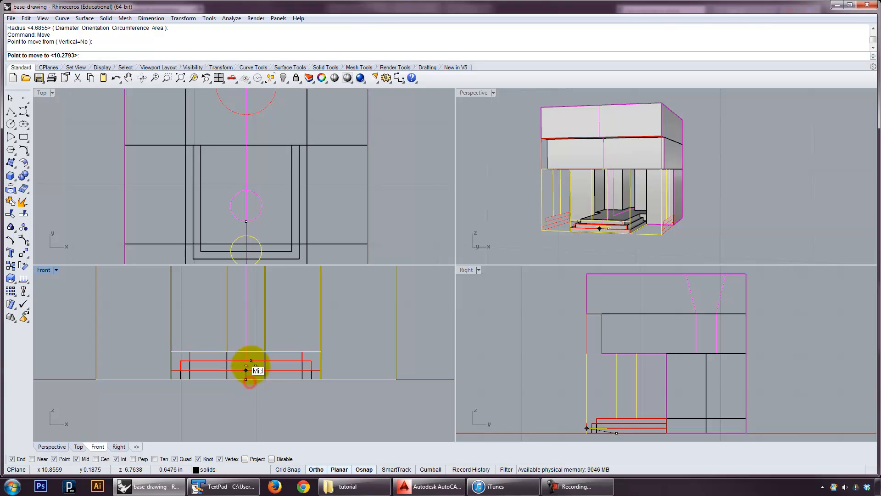
key(F8)
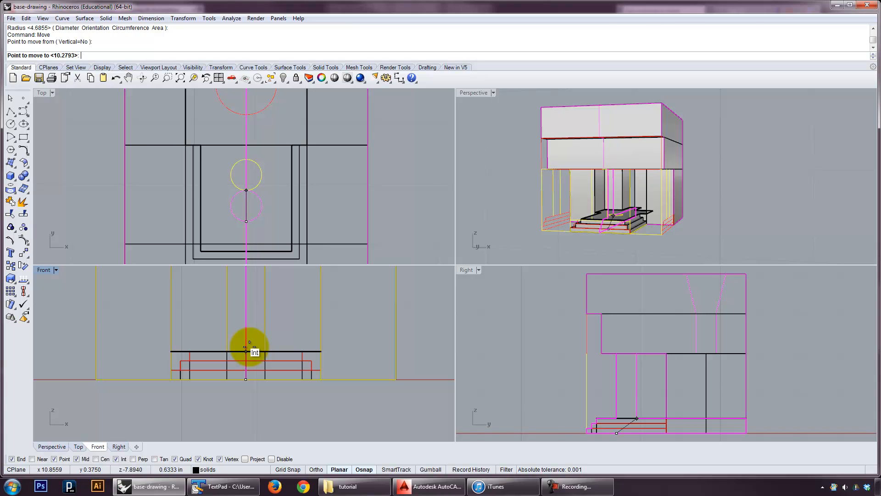
click(249, 346)
right_drag(597, 183, 530, 209)
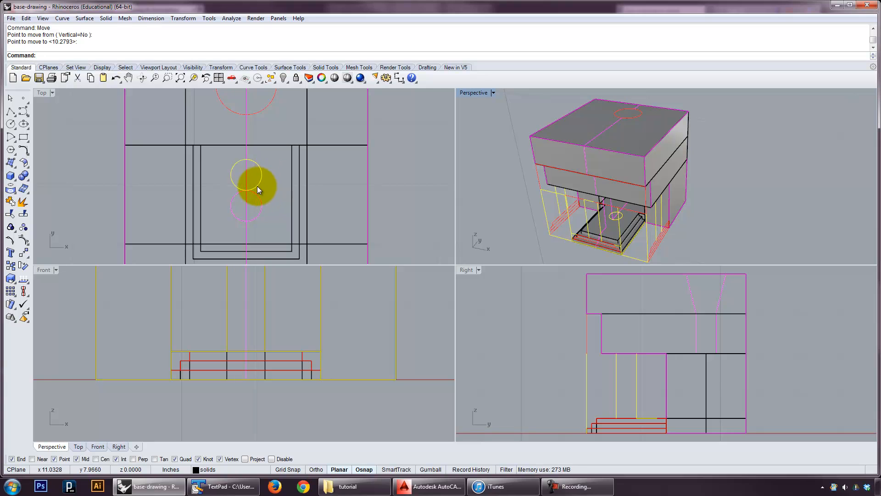
Move the column circle back over the plan circle in the Top view, with the Project object snap enabled to keep its height.
key(Return)
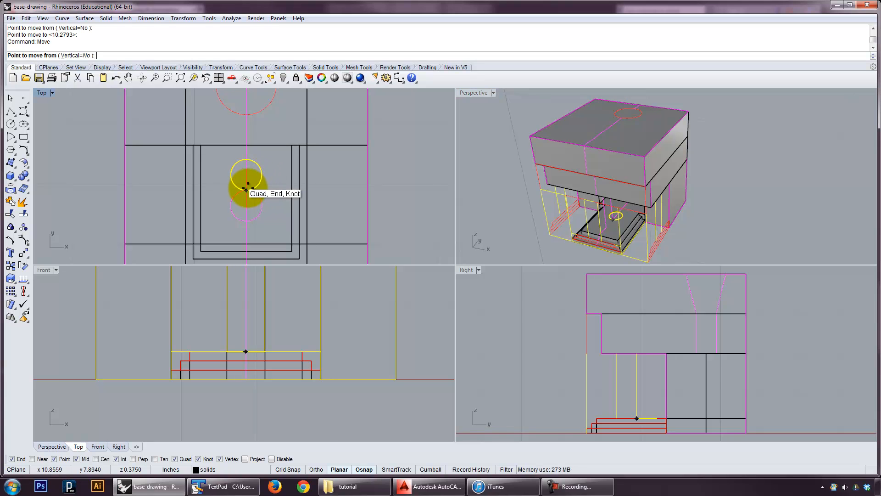
click(247, 190)
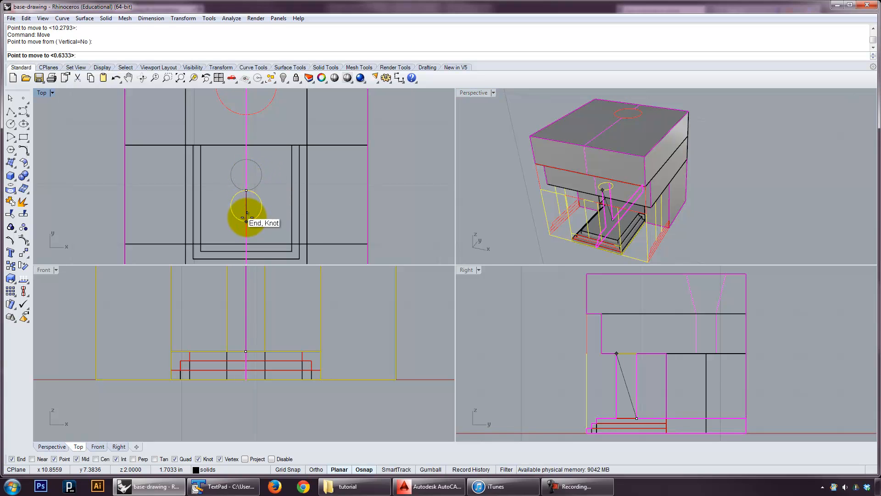
click(245, 459)
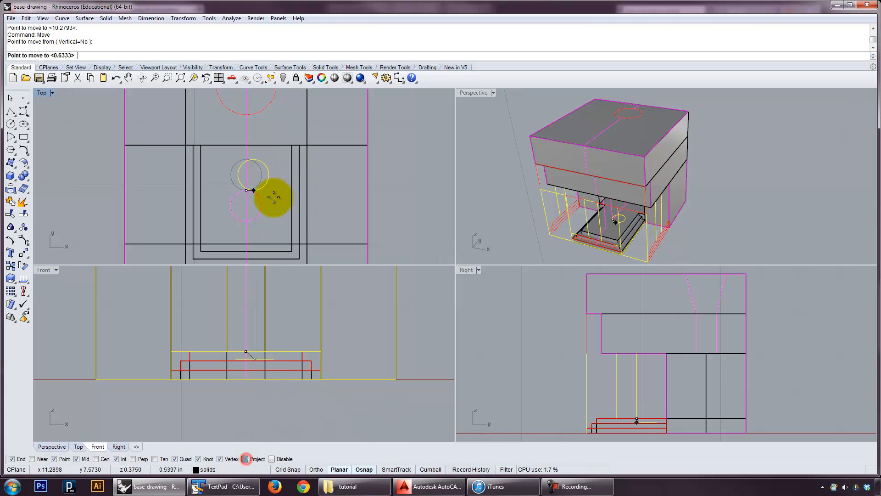
click(246, 221)
Extrude the column circle up 1.625 in as a solid, snapping to the top corner of the ground-floor block.
right_drag(574, 202, 605, 222)
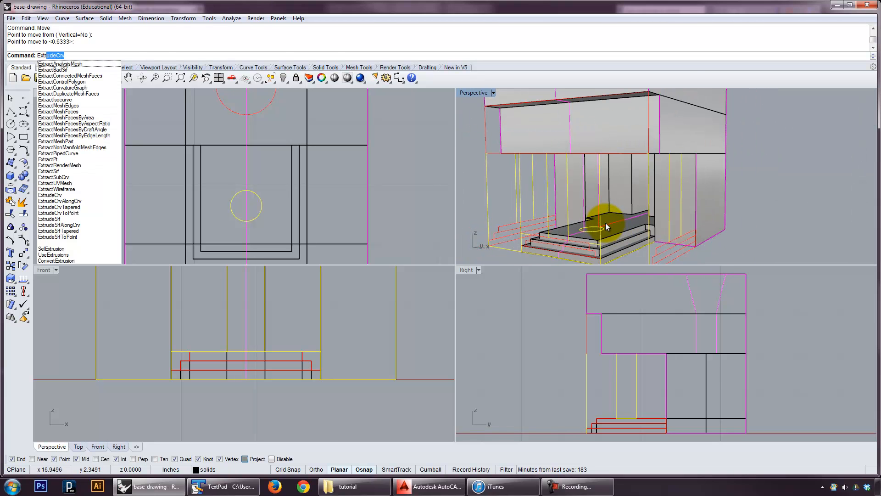
key(Return)
right_drag(639, 191, 668, 167)
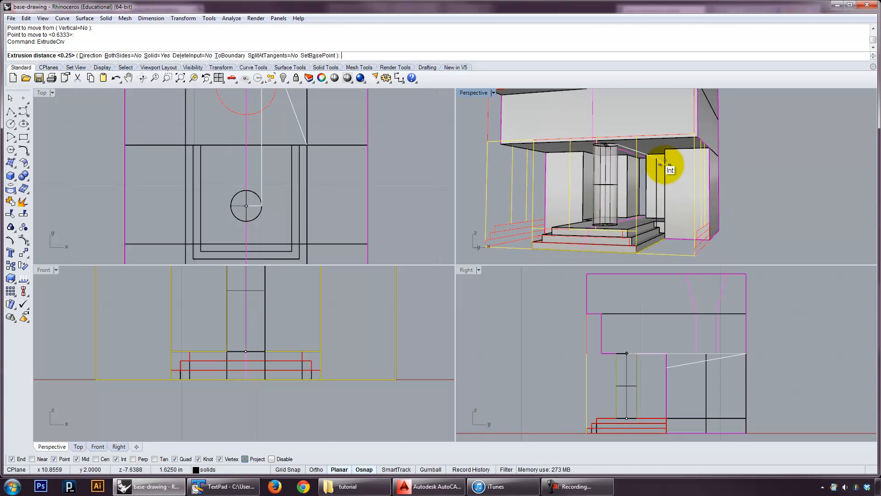
click(665, 150)
right_drag(724, 175, 669, 234)
click(748, 213)
scroll(748, 213, down, 4)
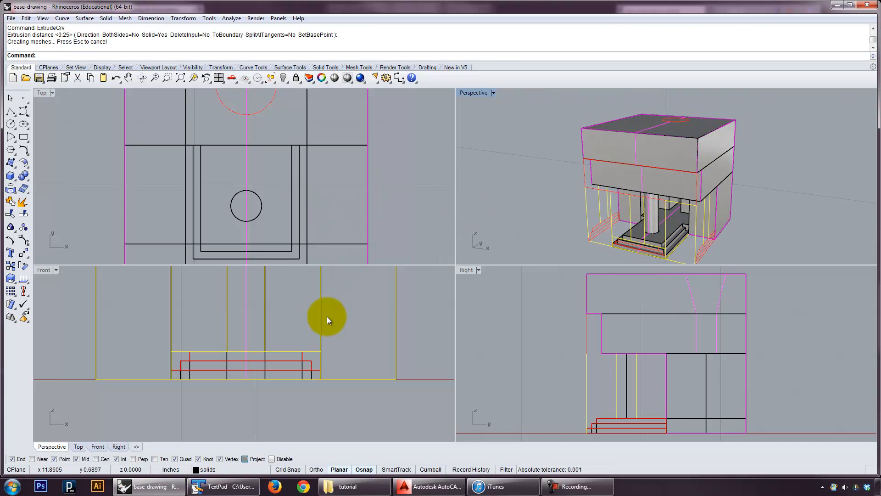
Boolean-union the two stacked upper-floor blocks into a single solid and check it by selecting it.
right_drag(250, 221, 261, 161)
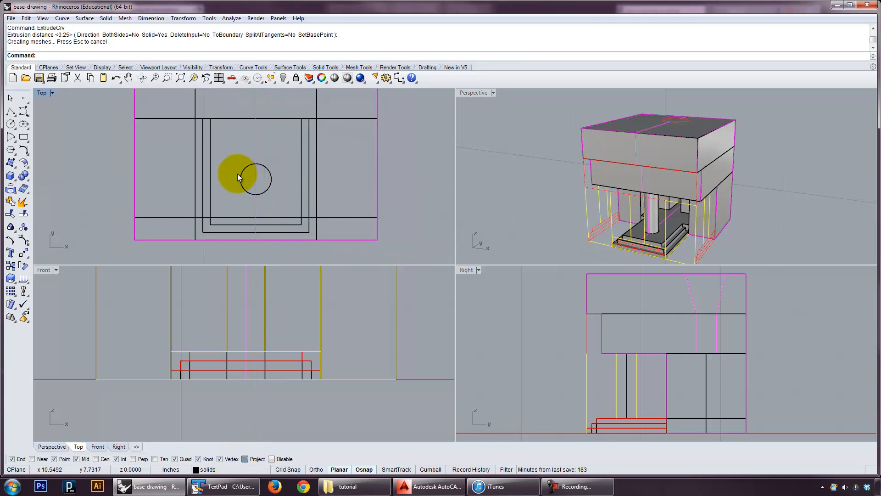
right_drag(592, 259, 662, 202)
scroll(662, 205, up, 2)
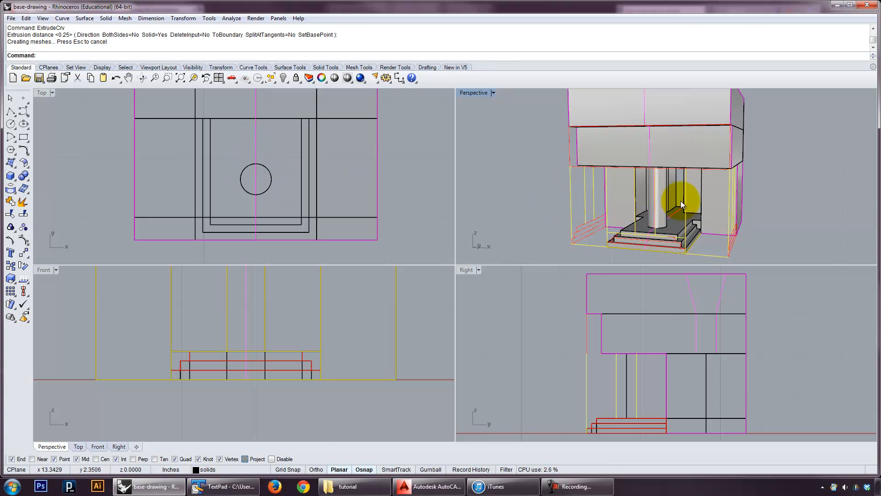
right_drag(669, 230, 663, 150)
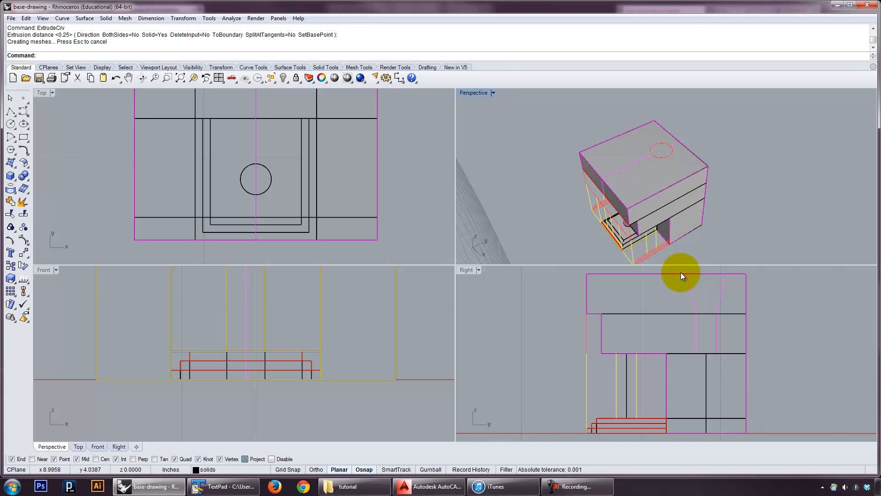
right_drag(710, 223, 738, 193)
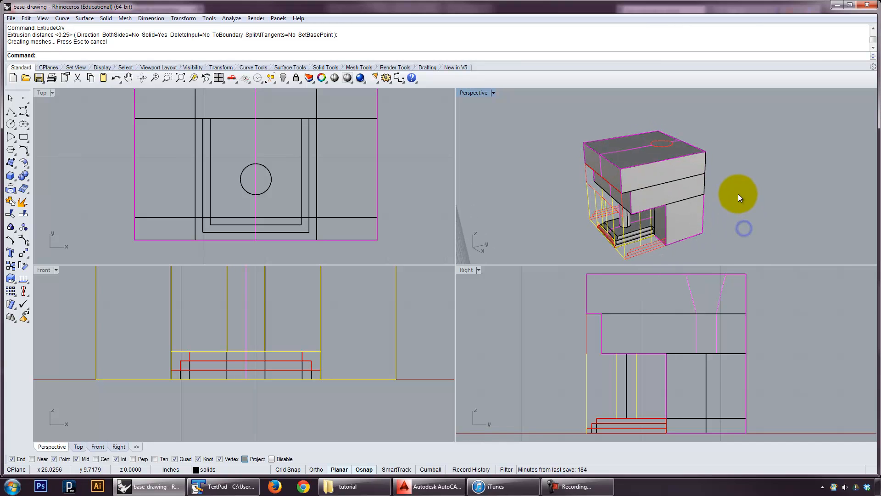
click(681, 189)
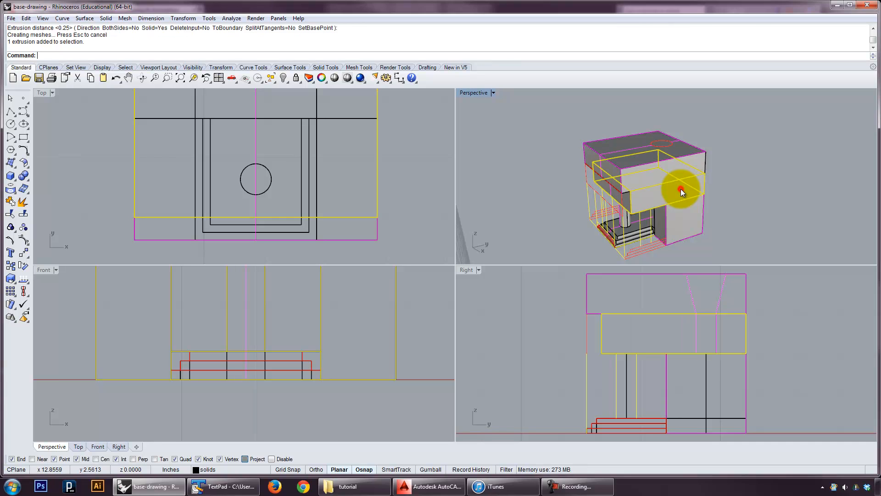
click(696, 164)
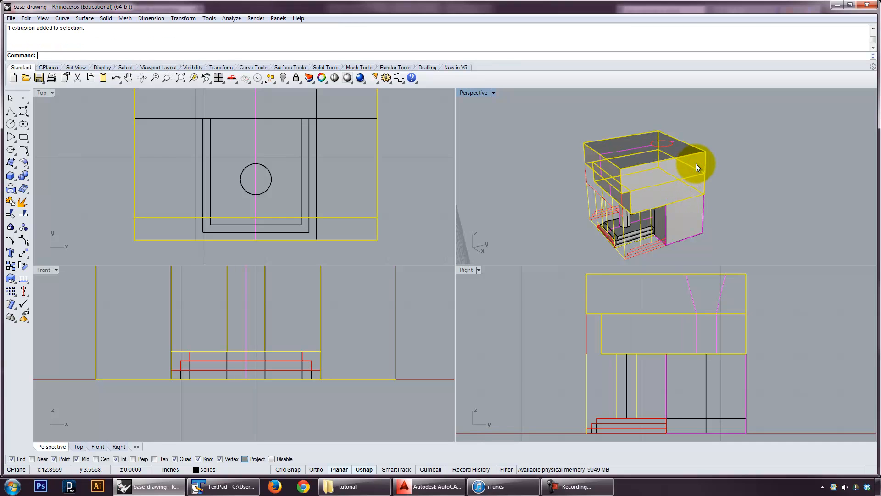
text(BooleanUnion)
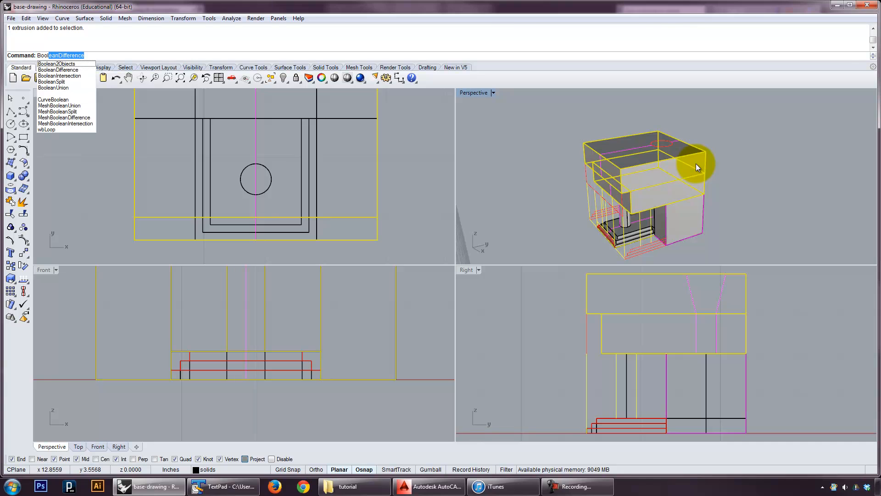
key(Return)
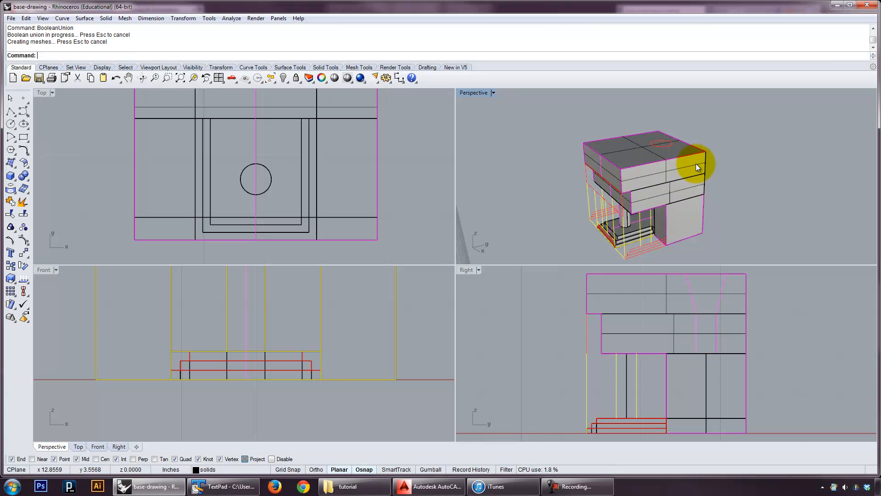
click(692, 167)
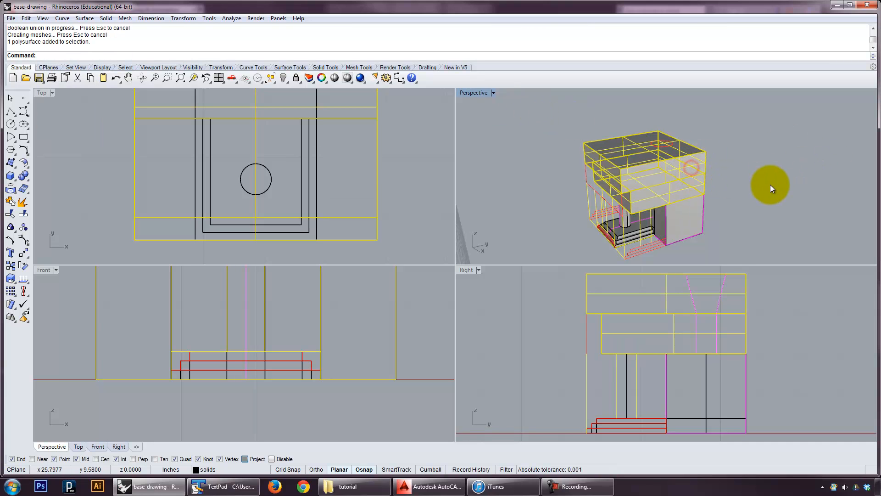
click(770, 184)
Start a circle at the centre of the roof circle, disable the Project object snap, and cancel the circle.
right_drag(734, 182, 673, 148)
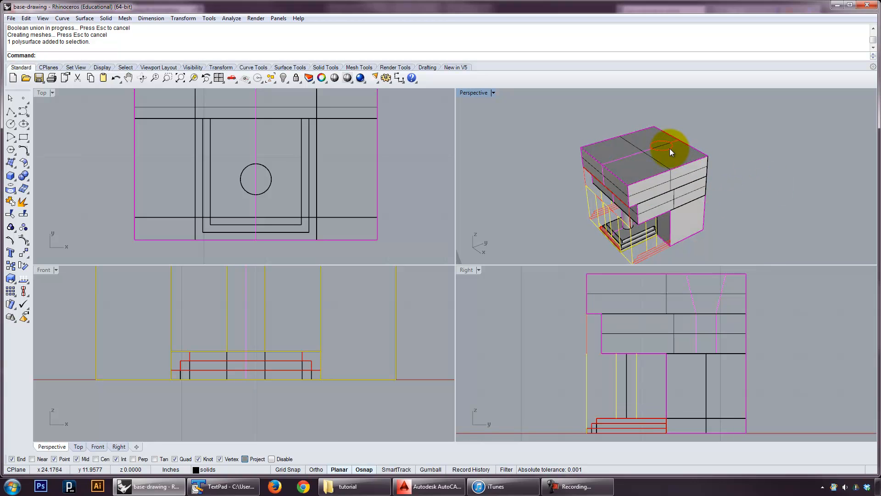
click(670, 148)
click(696, 187)
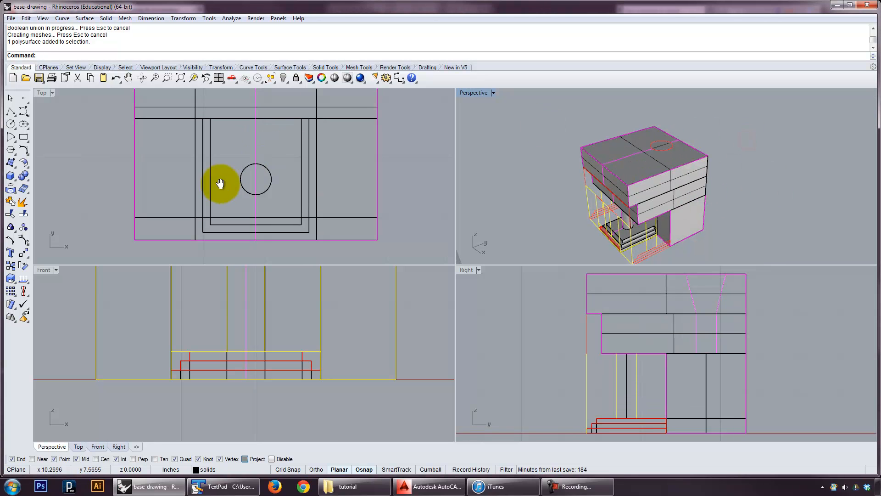
right_drag(220, 183, 197, 186)
right_drag(271, 151, 262, 220)
right_drag(242, 134, 265, 172)
click(245, 166)
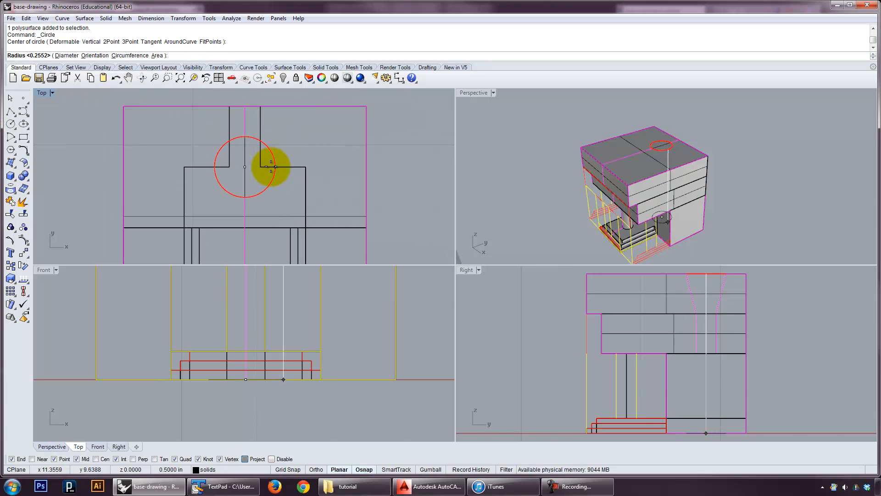
click(245, 458)
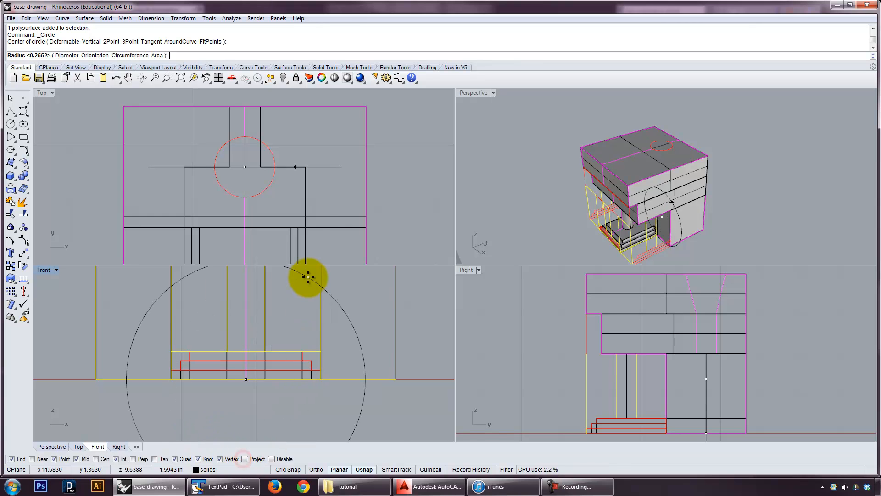
key(Escape)
right_click(292, 150)
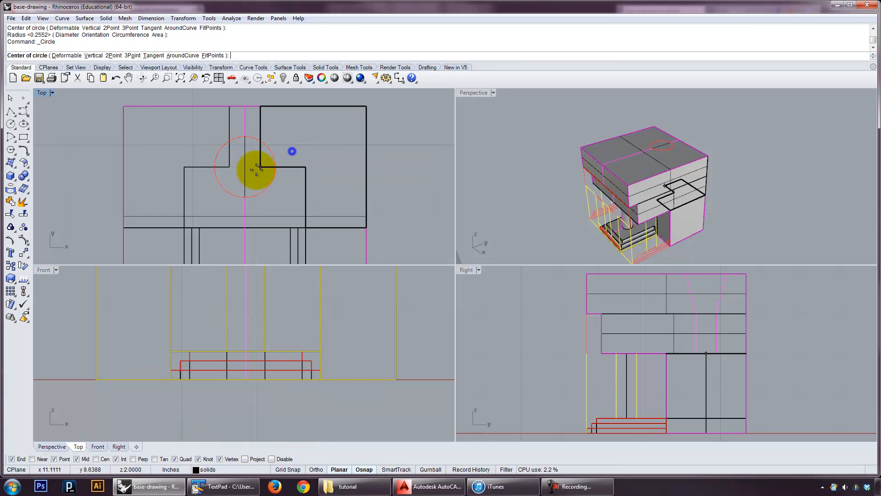
click(244, 168)
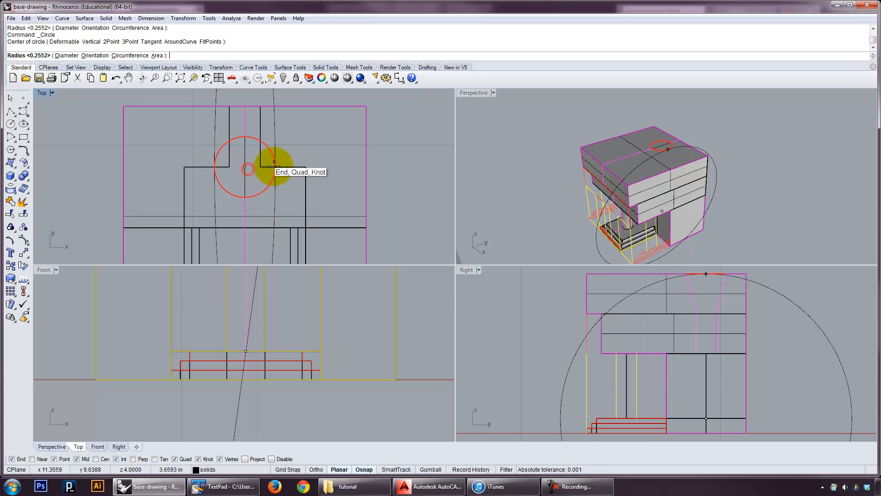
click(275, 166)
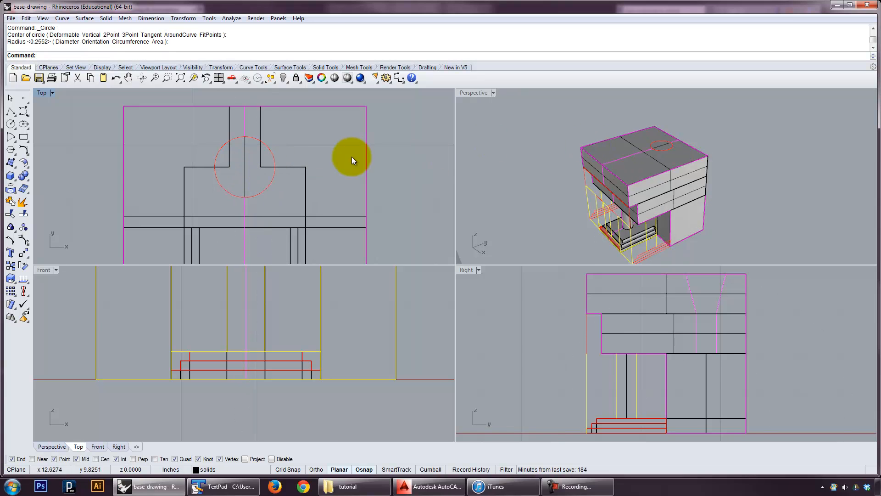
Draw a circle by its diameter over the circle on the roof, snapping to its opposite quadrants, and select the new curve.
click(11, 124)
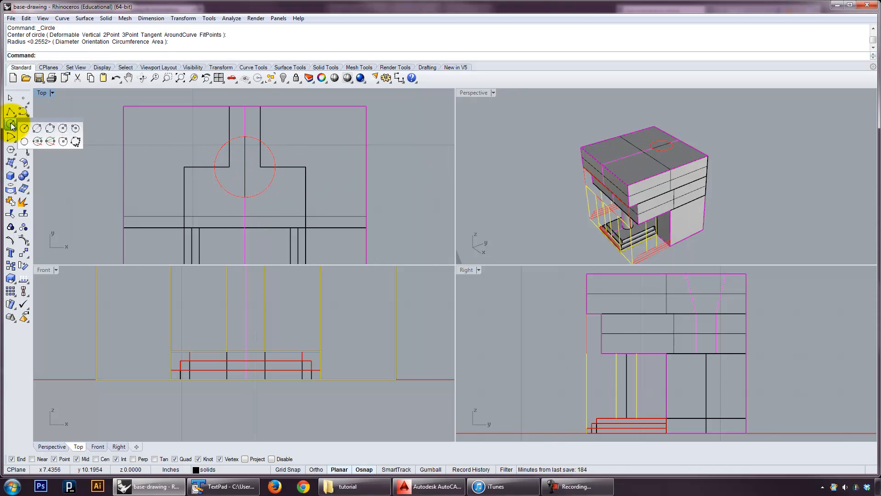
click(36, 131)
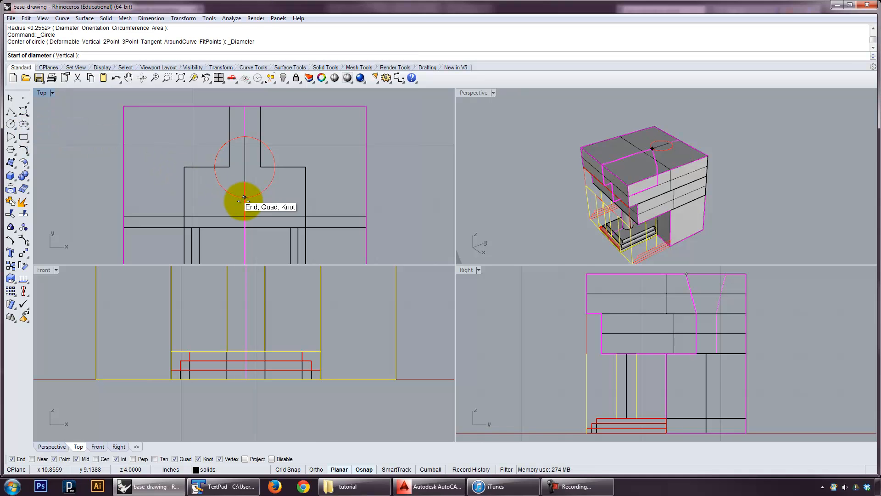
click(215, 167)
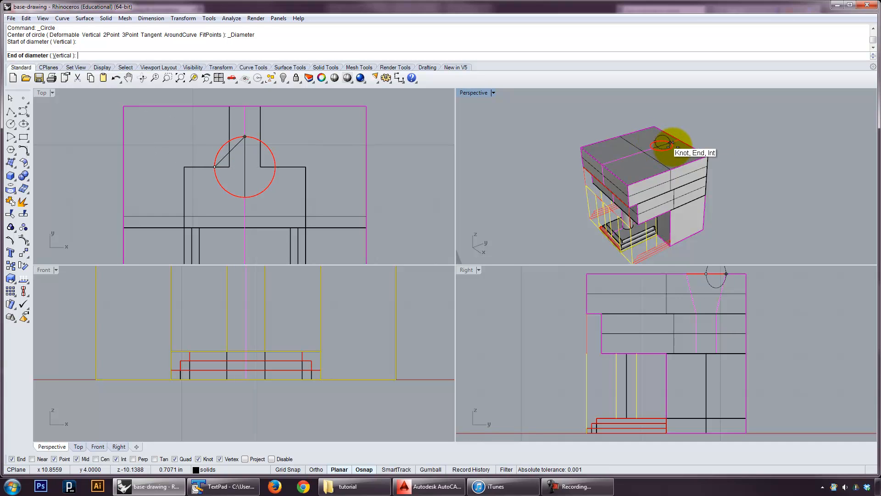
click(275, 168)
click(273, 186)
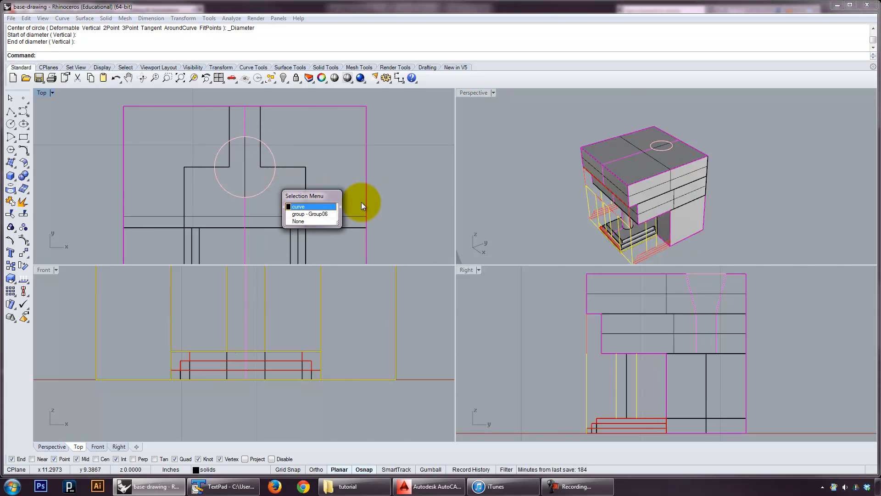
click(316, 206)
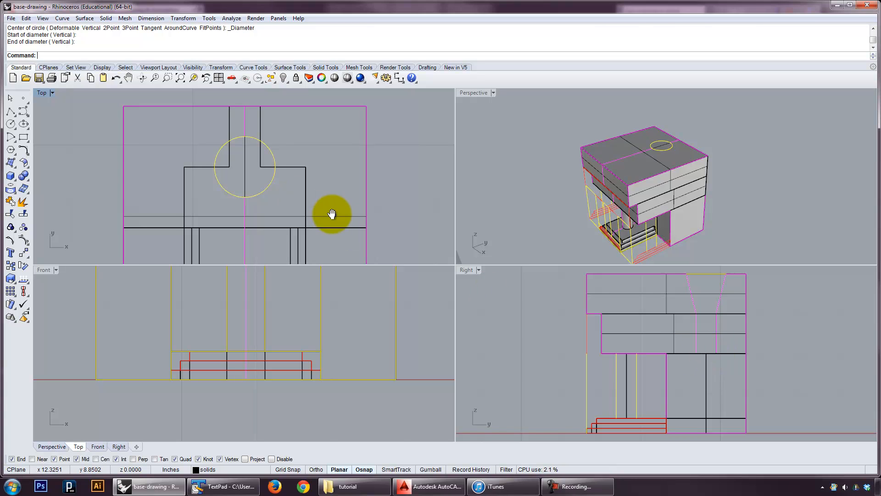
Draw a 0.5 in diameter circle in the Right view between the lower ends of the funnel-shaped opening's section lines and select it.
right_drag(334, 214, 314, 191)
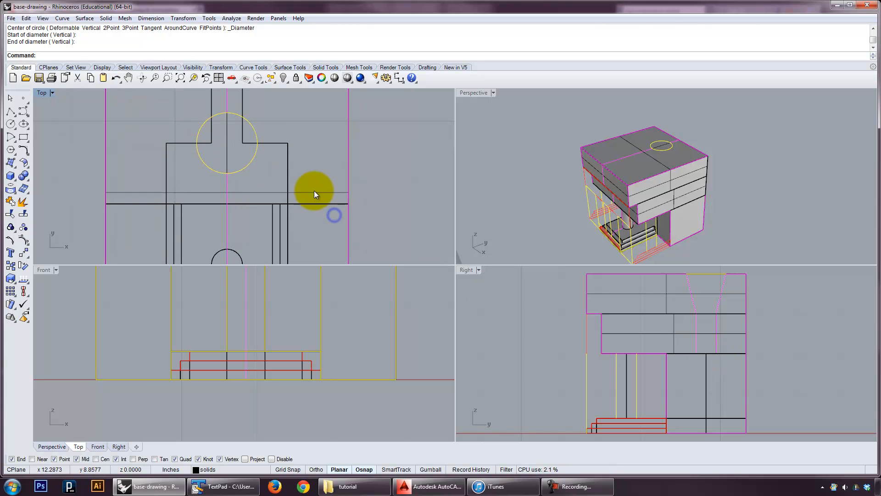
click(798, 315)
click(656, 196)
mouse_move(679, 202)
right_down()
mouse_move(698, 197)
mouse_move(676, 196)
right_up()
click(373, 163)
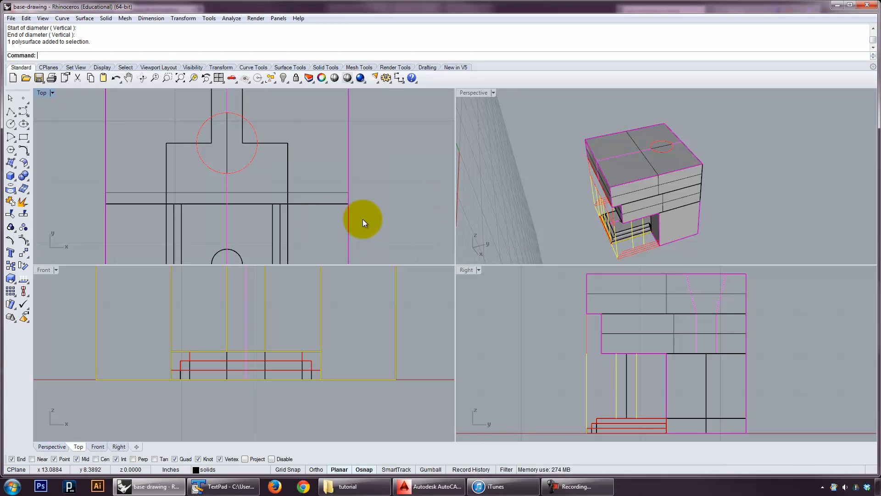
click(10, 125)
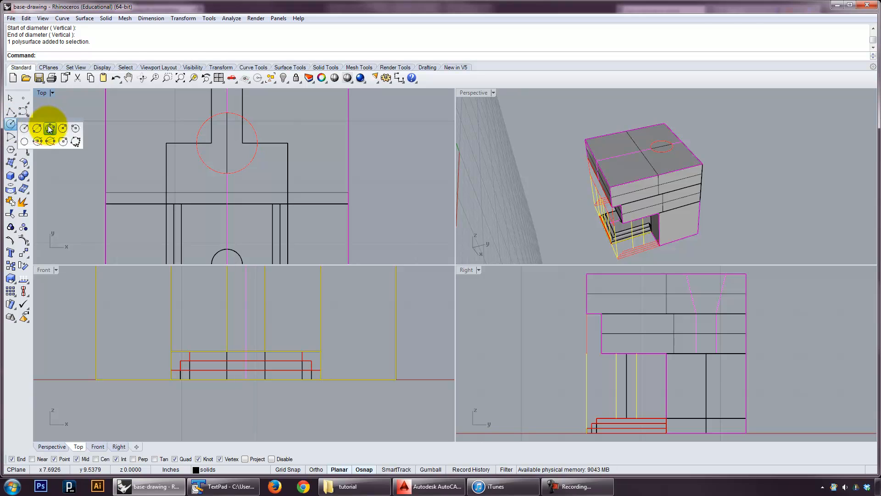
click(65, 132)
right_drag(652, 353, 613, 342)
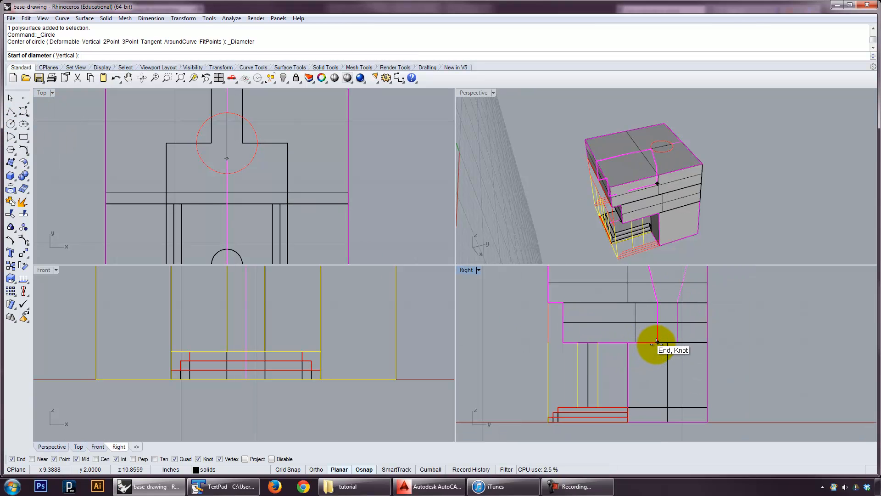
click(657, 341)
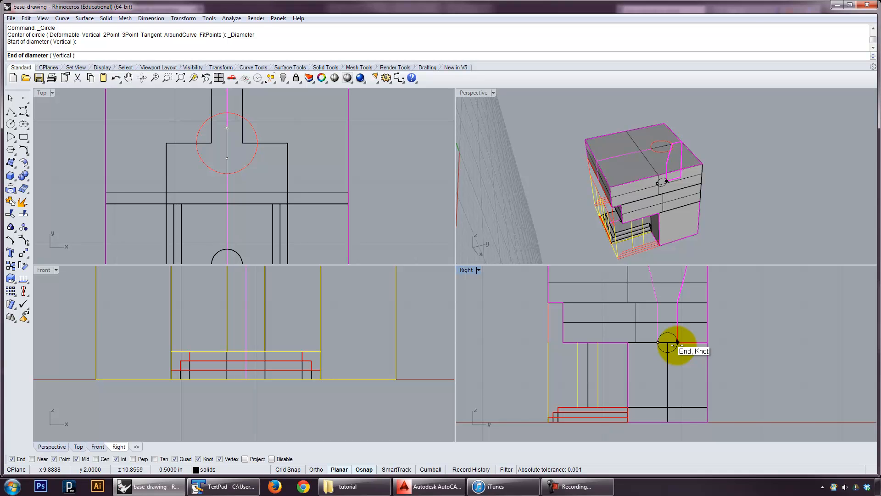
click(672, 334)
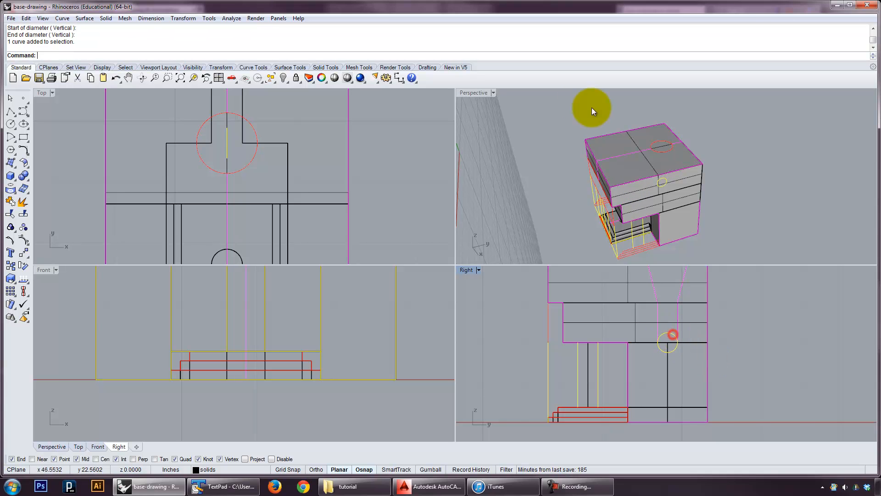
Set the Perspective view to Ghosted display mode to see through the building's solids.
click(481, 93)
click(493, 147)
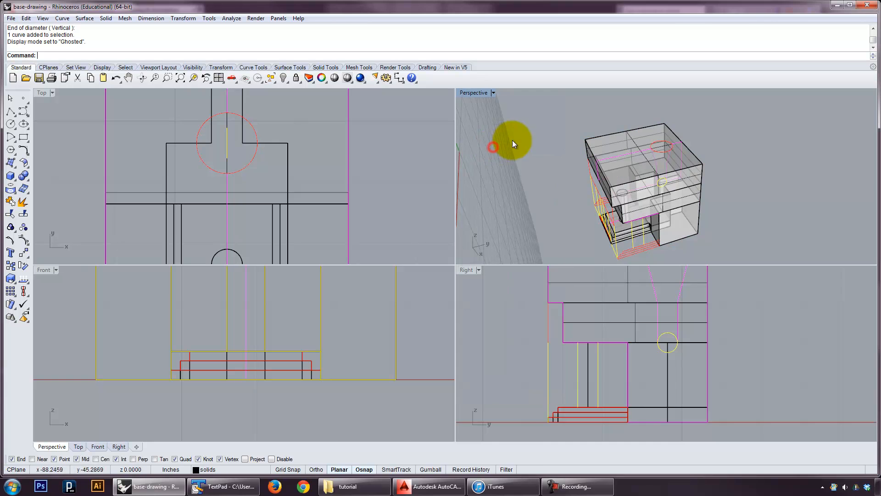
scroll(597, 181, up, 5)
scroll(650, 185, down, 5)
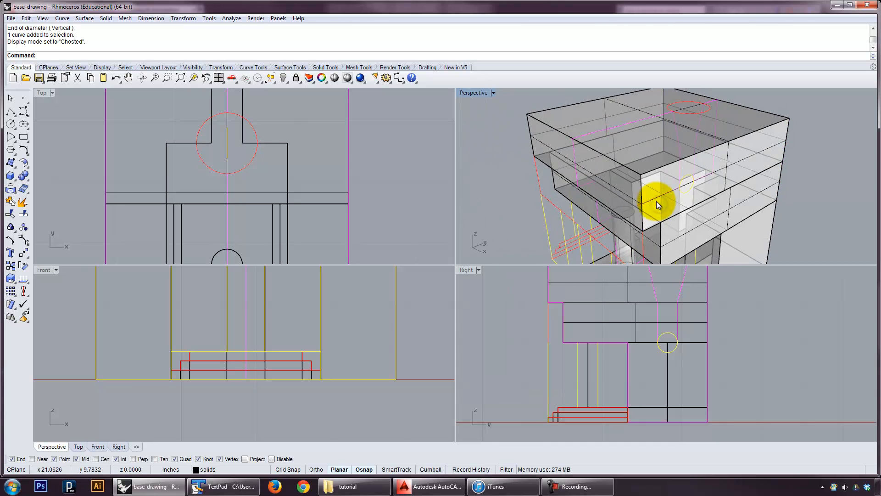
Hide the merged upper-floor solid and the ground-floor block on the building's positive X side.
drag(705, 177, 716, 182)
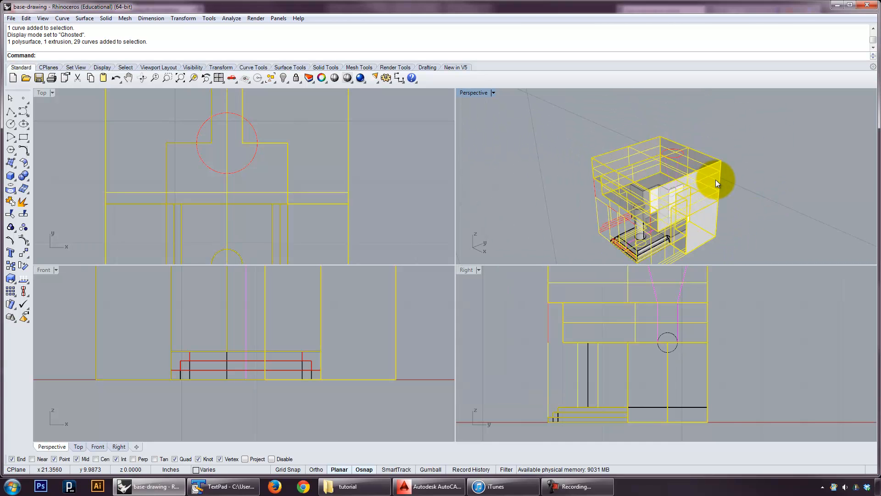
text(Hi)
key(Return)
click(707, 167)
key(Return)
key(Return)
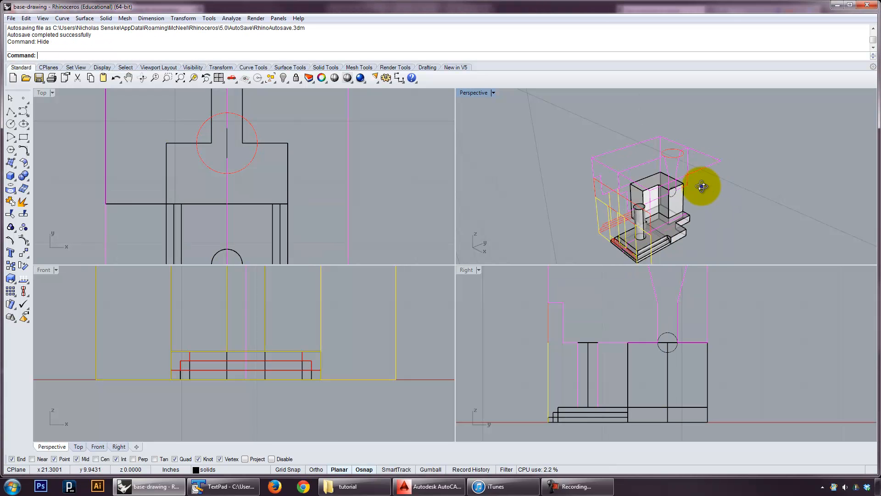
Hide the remaining ground-floor block on the building's negative X side.
shift+right_drag(706, 219, 671, 161)
drag(564, 150, 558, 144)
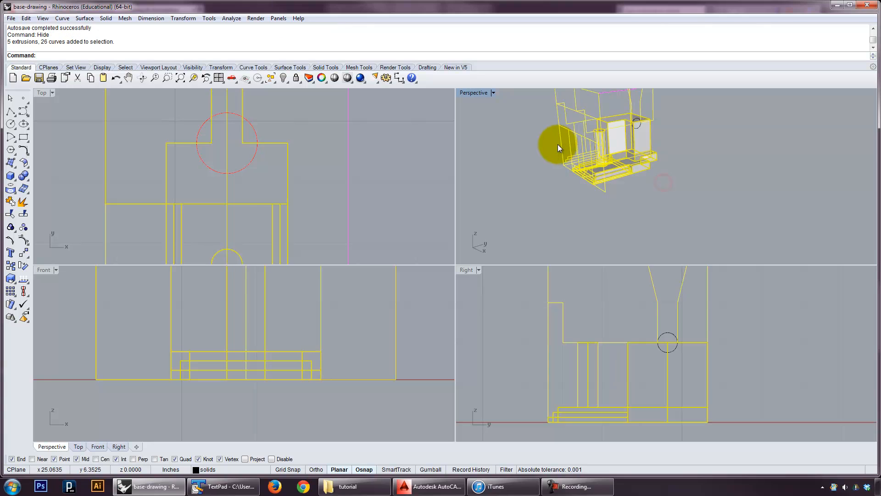
click(643, 192)
click(646, 139)
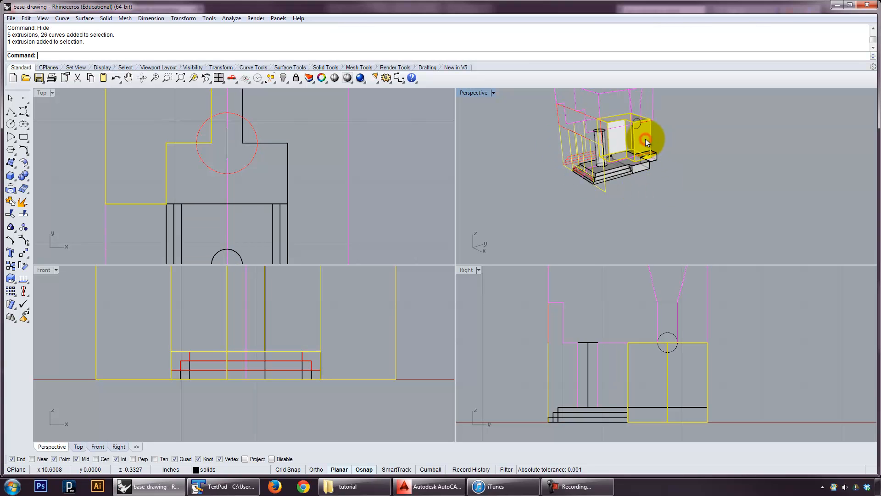
text(i)
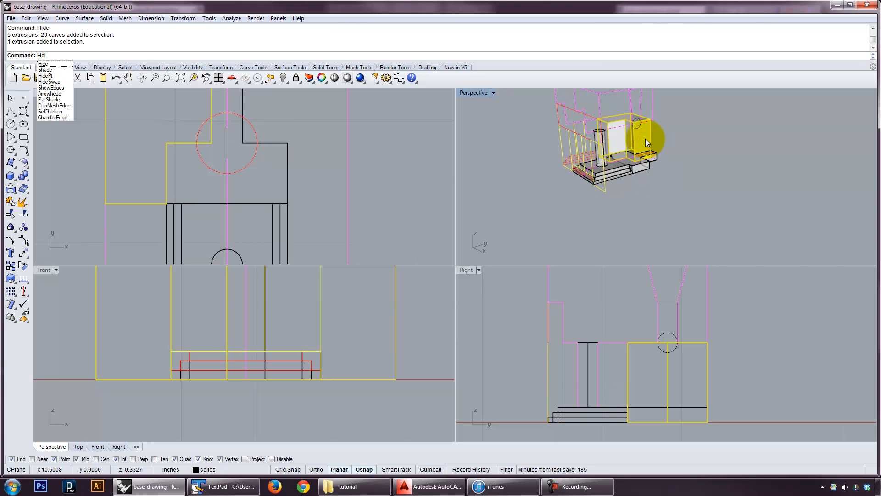
key(Return)
right_drag(645, 139, 667, 165)
scroll(668, 165, down, 3)
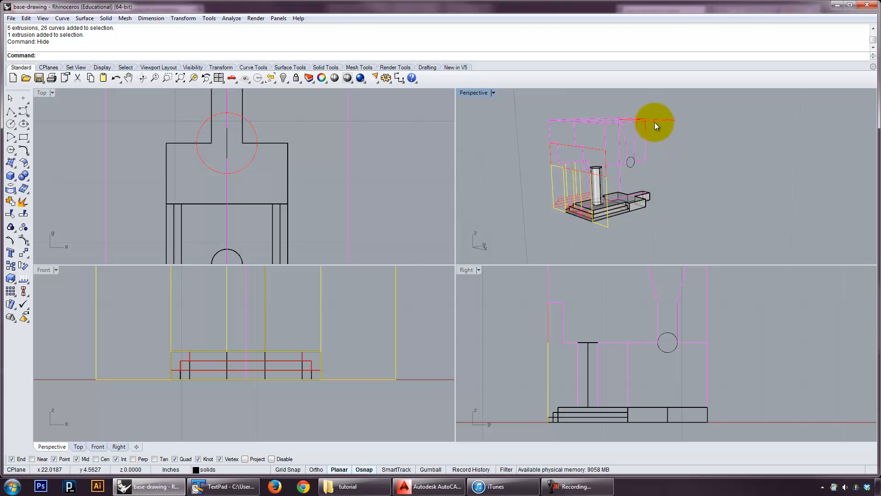
Hide the roof plan curves and the remaining front and side elevation curves around the funnel's section drawing.
click(657, 118)
key(ctrl+h)
right_drag(646, 125, 572, 173)
drag(552, 171, 549, 171)
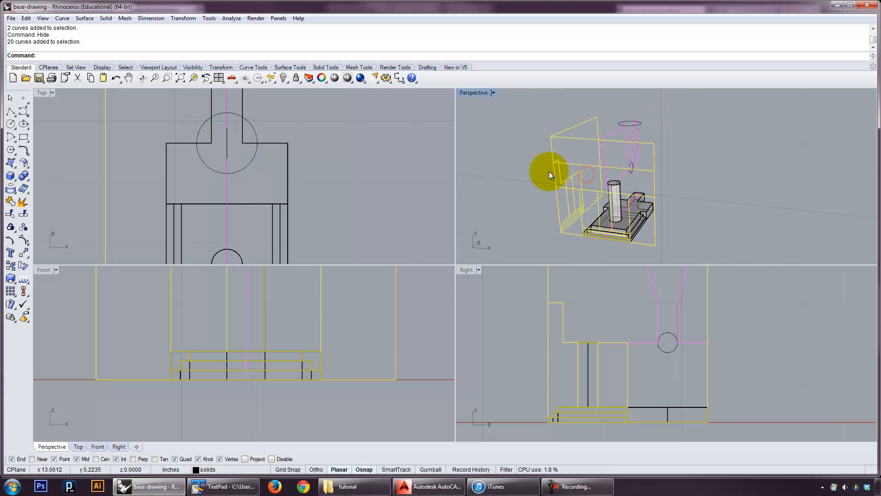
text(Hd)
key(BackSpace)
text(ide)
key(Return)
Rotate the small circle in 3D about its diameter between the lower ends of the funnel's section lines so it lies horizontal.
right_drag(680, 180, 603, 184)
scroll(624, 169, up, 6)
shift+right_drag(657, 167, 654, 209)
click(645, 198)
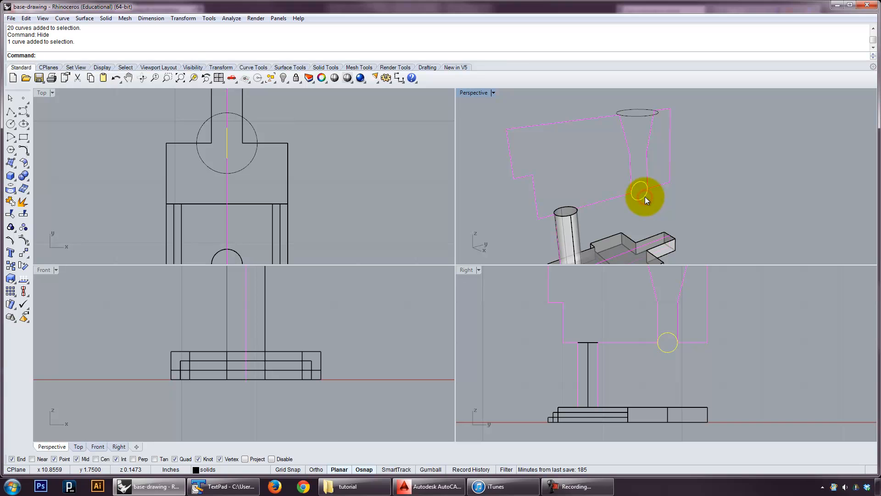
text(Rot)
key(Down)
key(Return)
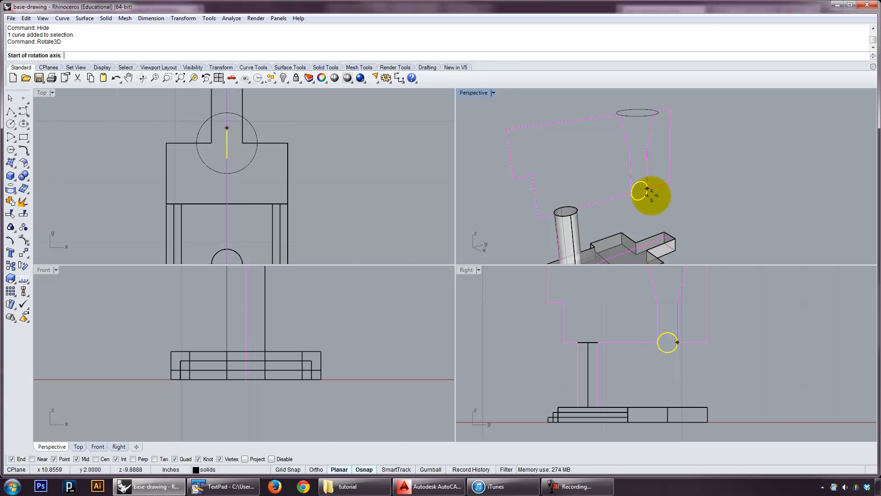
click(631, 193)
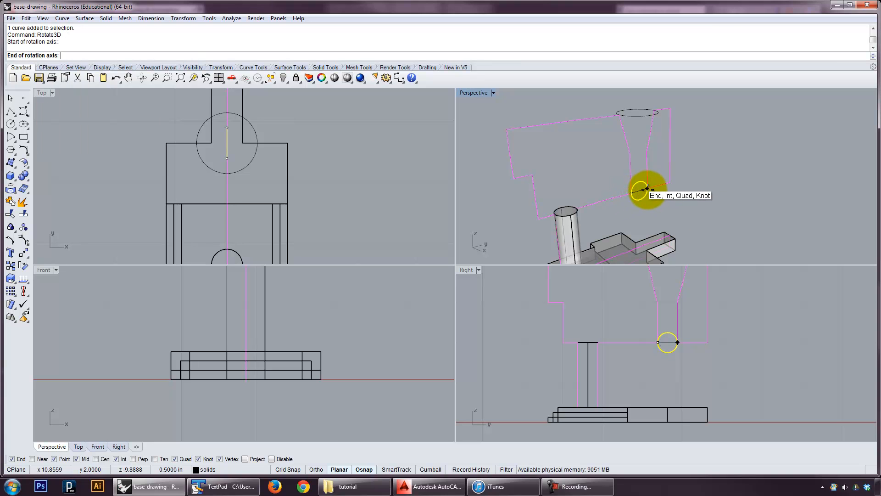
click(646, 188)
key(F8)
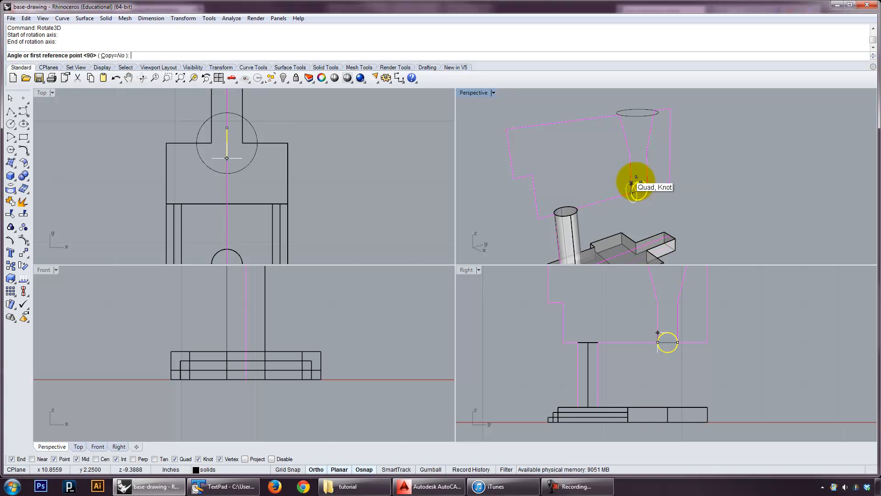
click(636, 174)
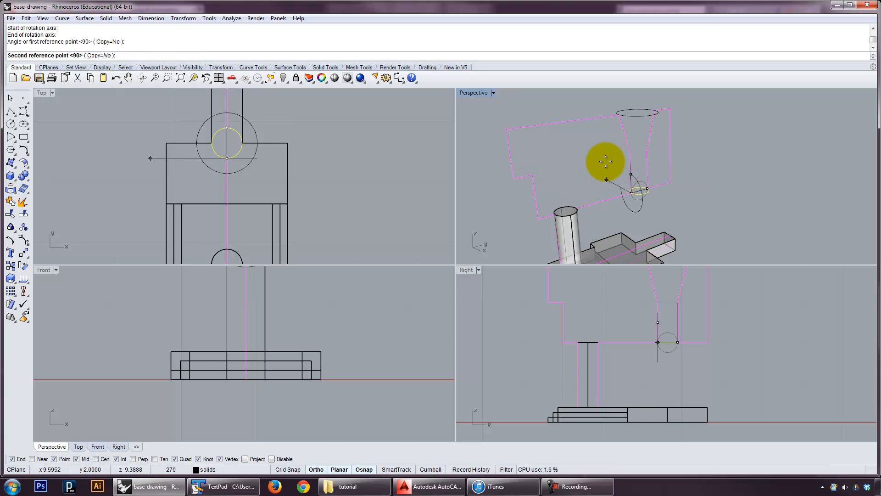
shift+click(606, 162)
right_drag(620, 207, 602, 110)
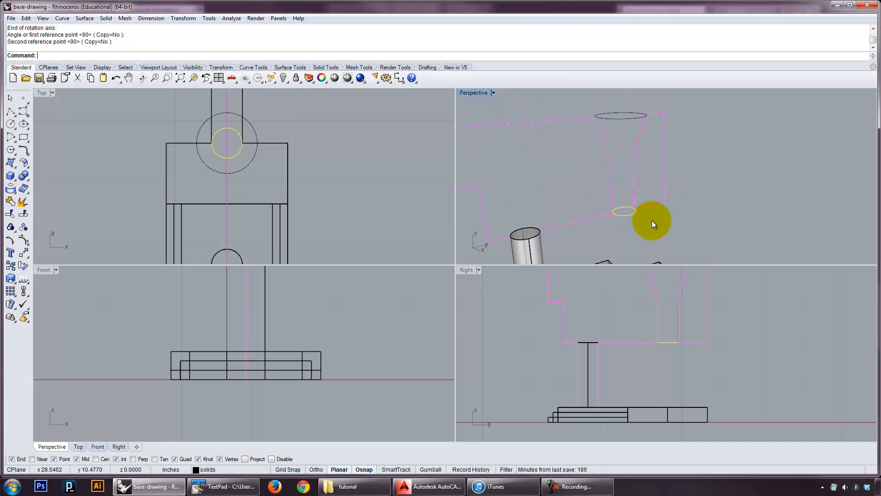
Copy the small horizontal circle straight up to the point where the funnel's section lines start to flare.
click(652, 222)
text(Copy)
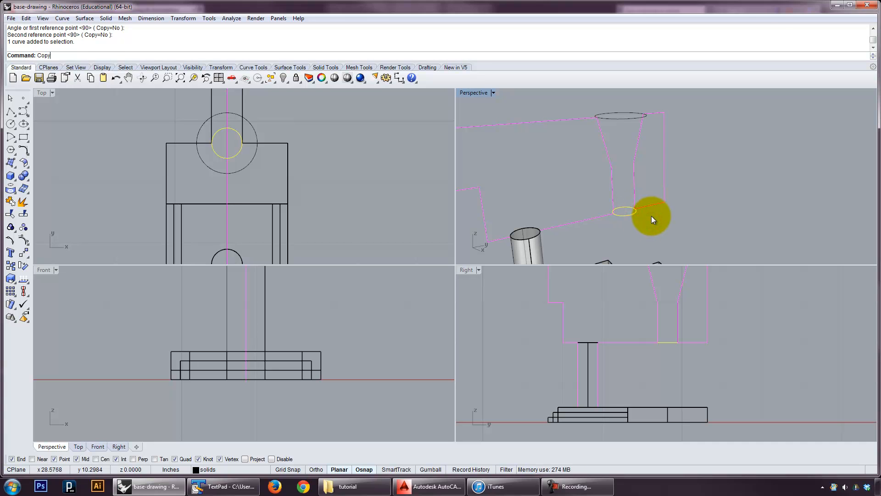
key(Return)
click(639, 210)
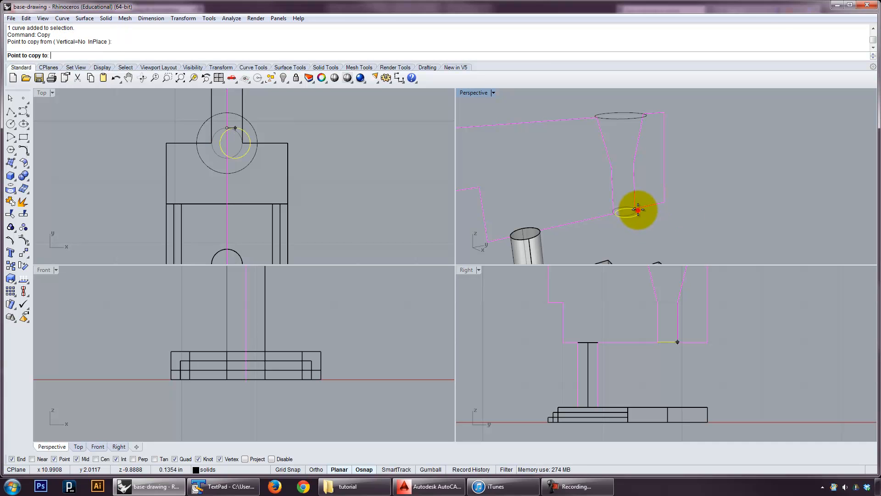
click(625, 167)
right_click(683, 226)
Loft through the three funnel circles from the lowest to the roof circle, accepting the default seam points.
right_drag(635, 218, 676, 226)
click(690, 219)
text(Loft)
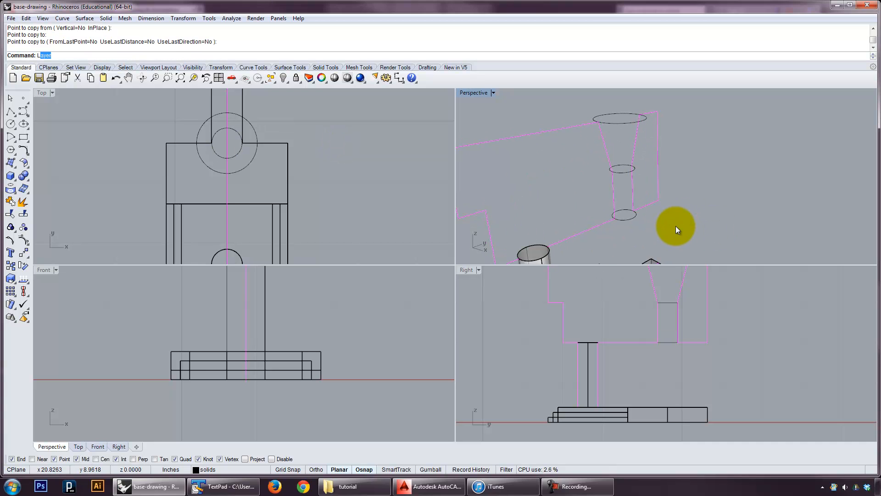
key(Return)
click(630, 216)
click(626, 170)
click(629, 123)
right_click(686, 144)
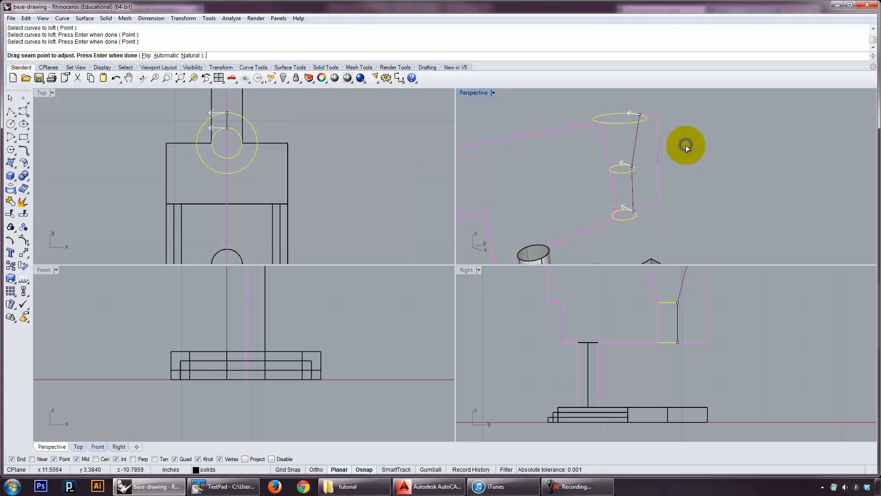
right_click(686, 147)
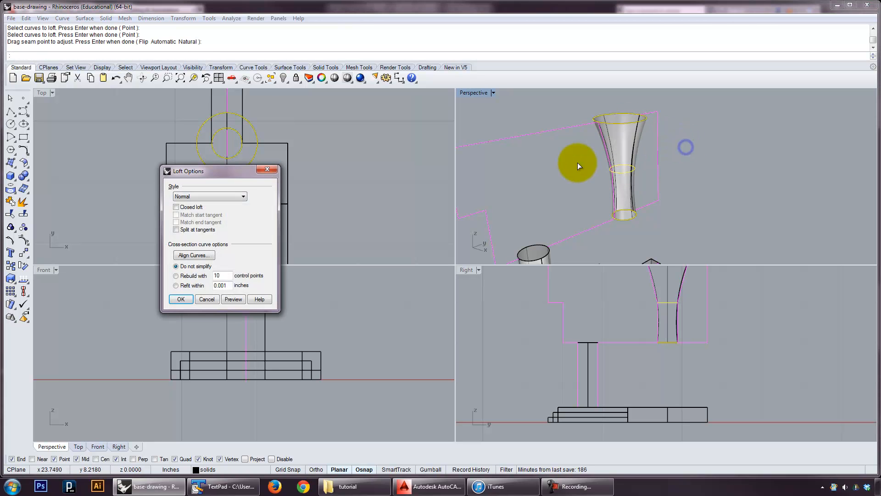
Set the loft style to Straight sections, preview it and create the funnel surface.
click(238, 201)
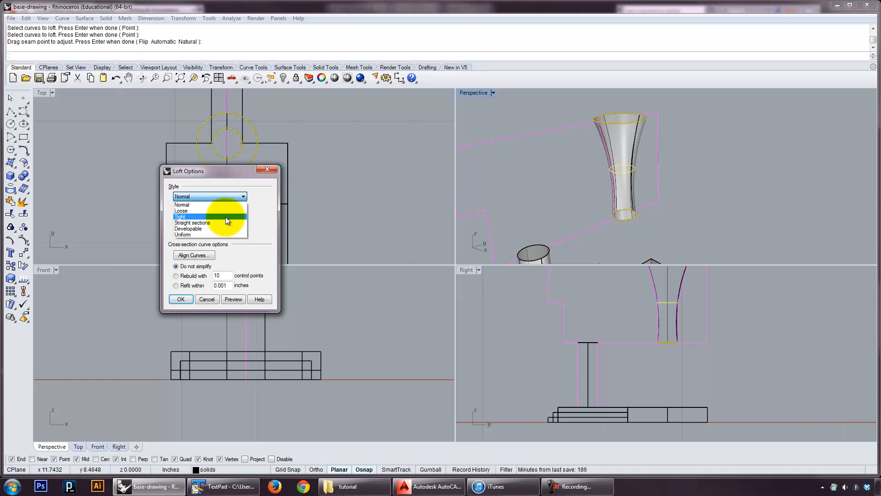
click(225, 223)
click(232, 298)
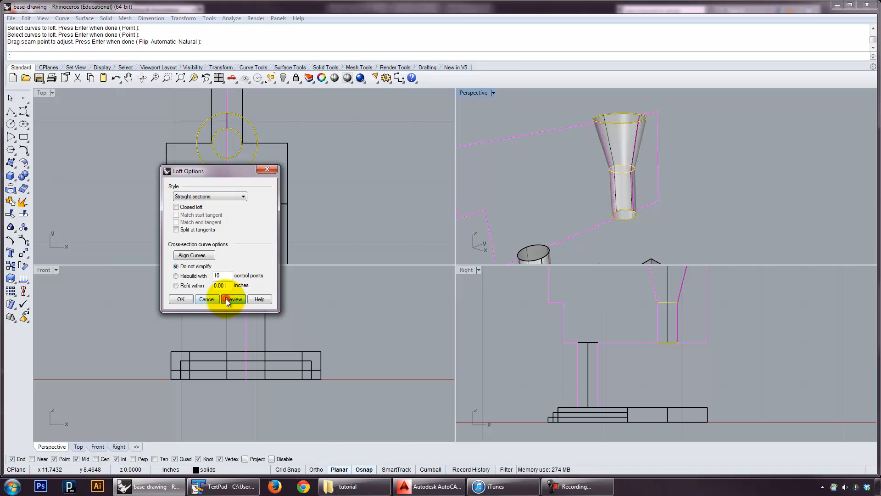
click(180, 299)
Cap the lofted funnel's open ends to make it a closed solid.
mouse_move(772, 179)
right_down()
mouse_move(761, 212)
mouse_move(768, 192)
right_up()
click(616, 143)
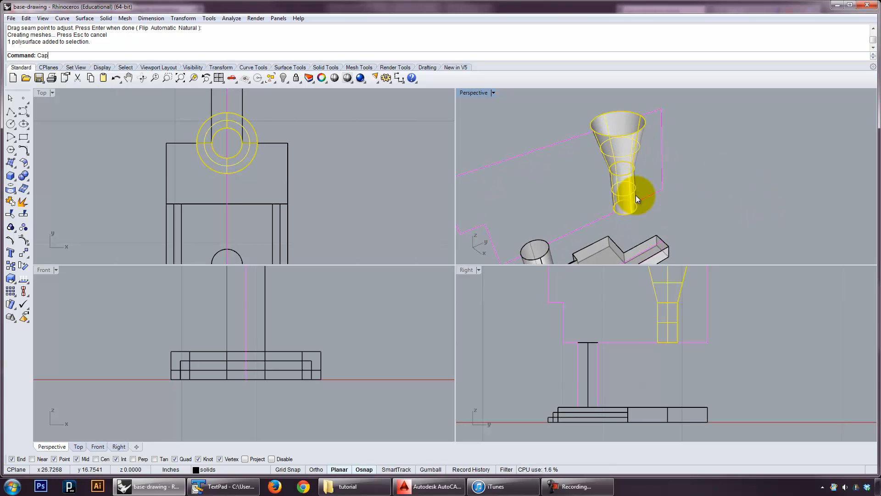
key(Return)
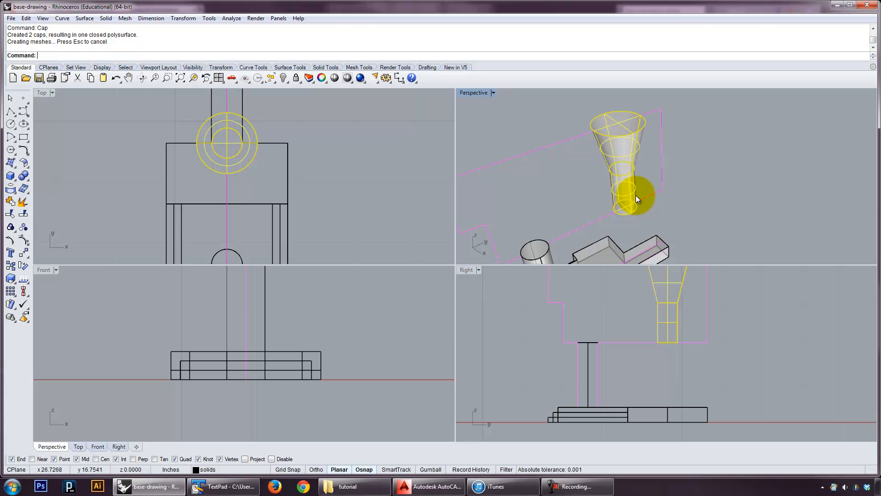
click(707, 194)
right_drag(708, 194, 715, 205)
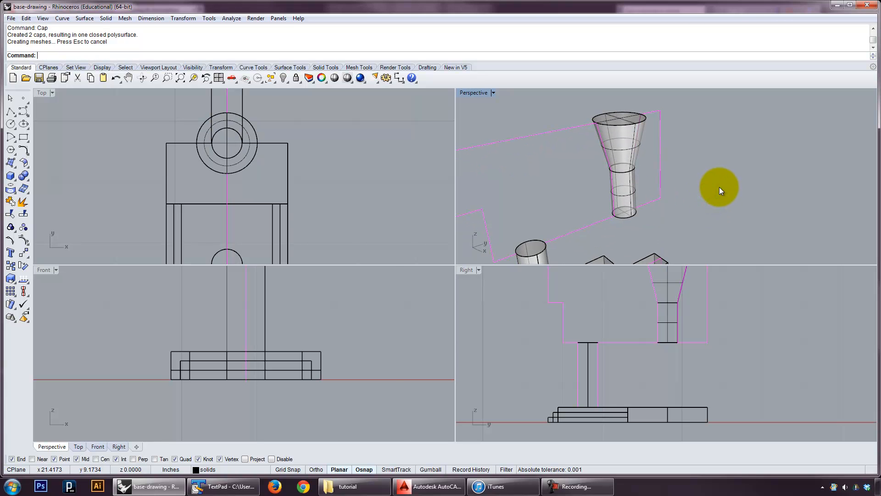
Show all hidden objects of the building again.
text(Show)
key(Return)
mouse_move(783, 192)
right_down()
mouse_move(761, 186)
mouse_move(770, 199)
right_up()
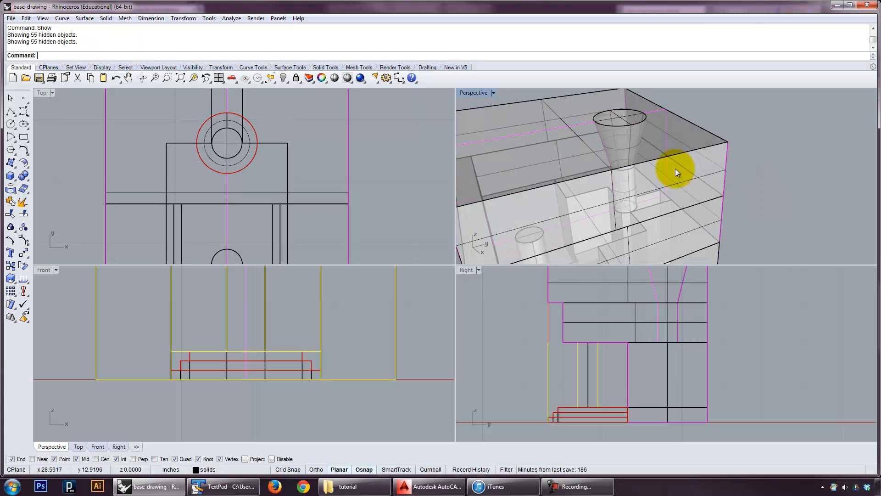
Subtract the funnel solid from the merged upper-floor solid with BooleanDifference.
click(675, 169)
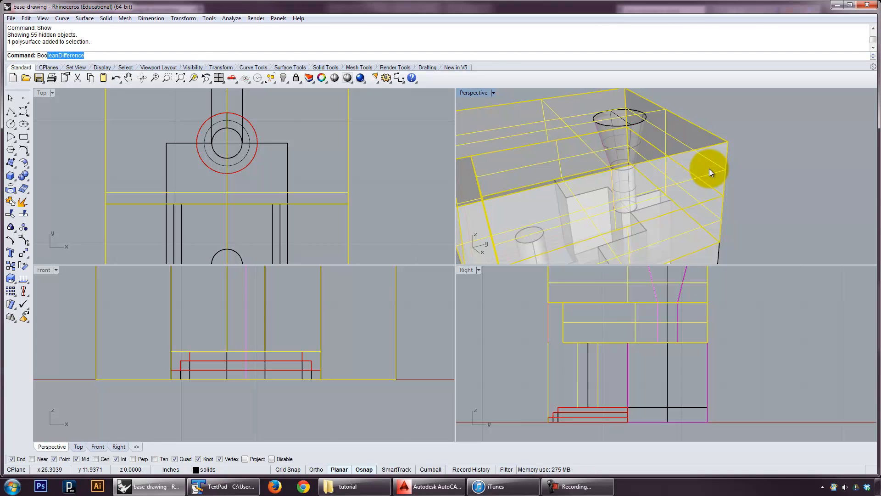
text(Bool)
key(Return)
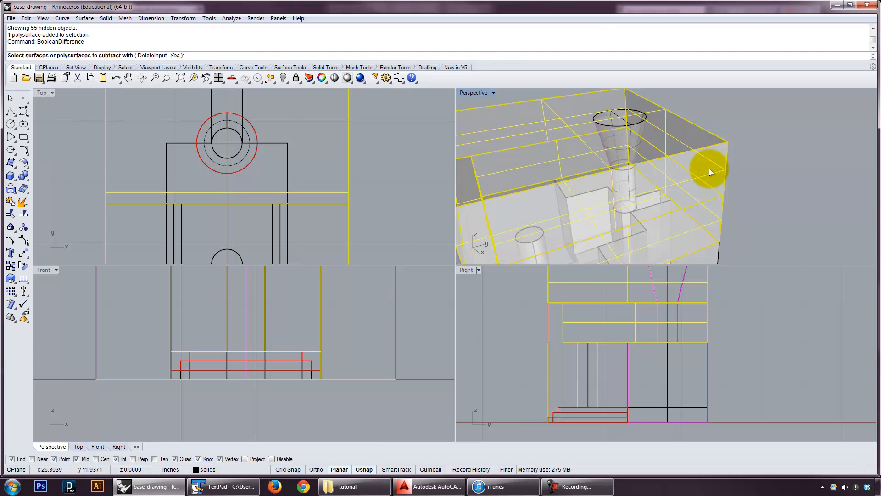
click(623, 115)
key(Return)
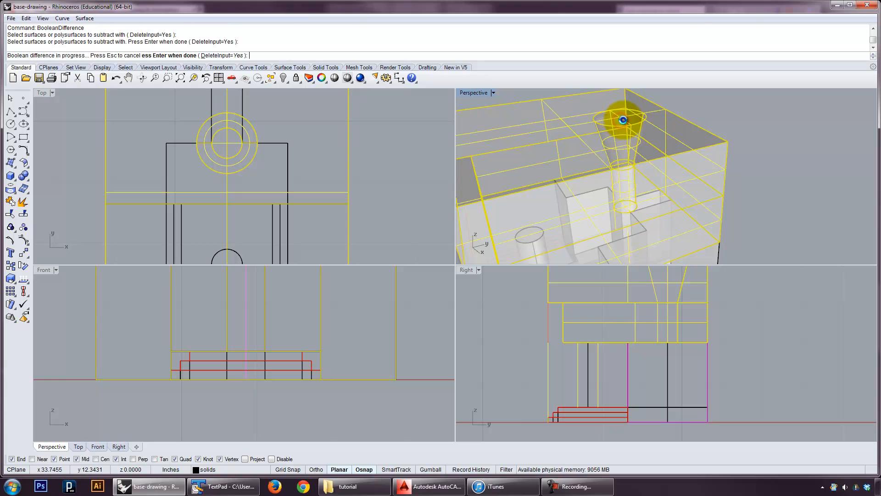
Set the Perspective view to Shaded display mode.
mouse_move(656, 123)
right_down()
mouse_move(649, 203)
mouse_move(668, 183)
mouse_move(637, 187)
mouse_move(632, 233)
mouse_move(655, 150)
mouse_move(685, 109)
mouse_move(728, 98)
mouse_move(767, 109)
mouse_move(676, 114)
mouse_move(613, 146)
right_up()
click(489, 93)
click(489, 125)
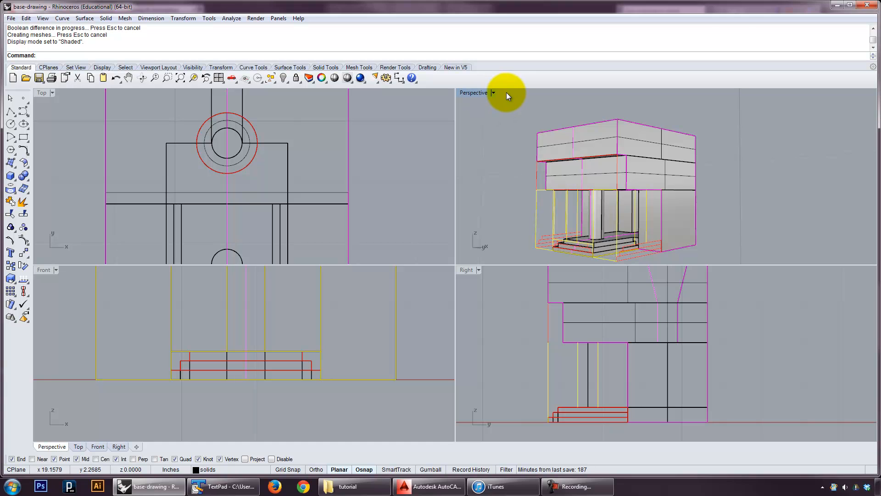
Turn off drawing layers 03, 02 and 01 so only the solids are displayed.
key(Return)
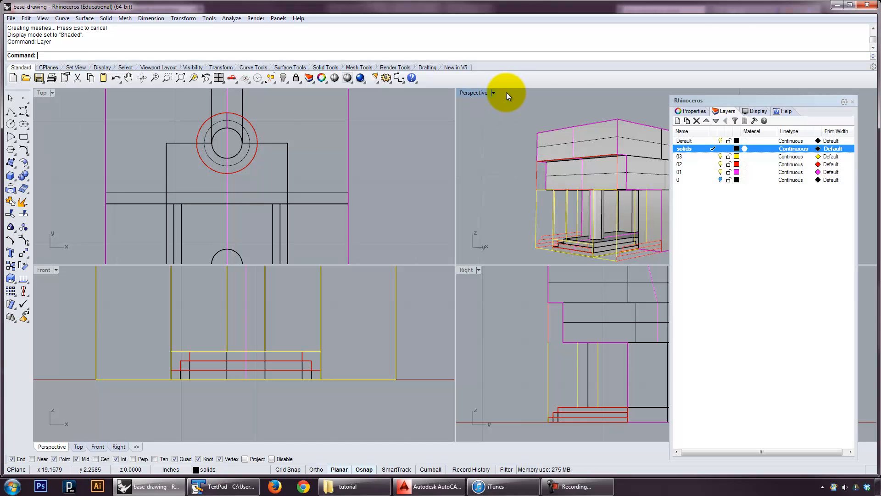
click(720, 156)
click(720, 164)
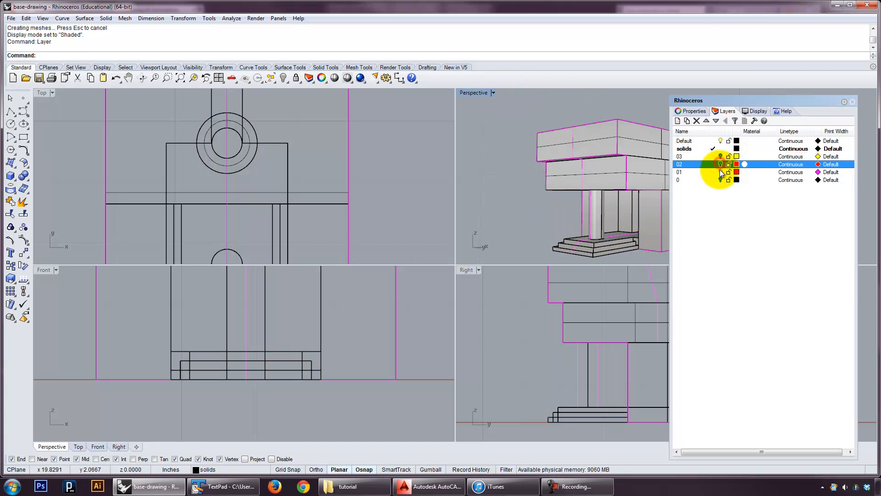
click(720, 172)
click(856, 101)
Switch the Perspective view to Two Point Perspective and view the building from its entrance corner.
right_drag(743, 174, 670, 184)
click(478, 93)
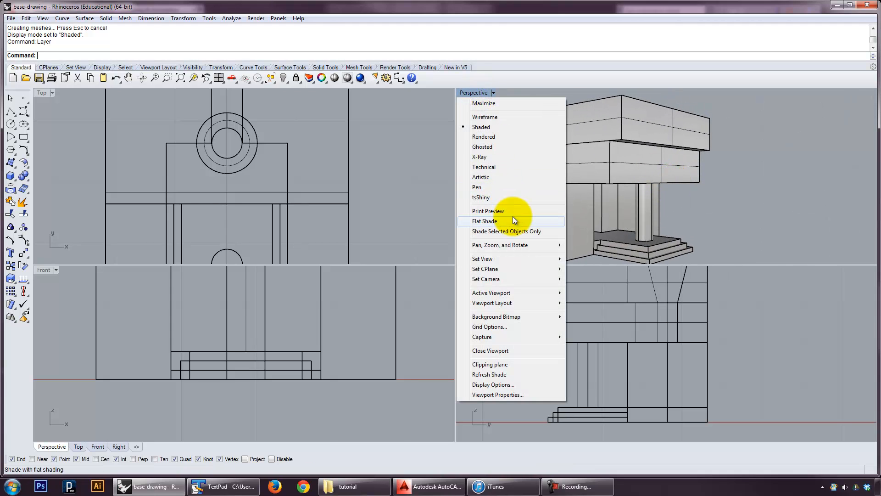
mouse_move(535, 258)
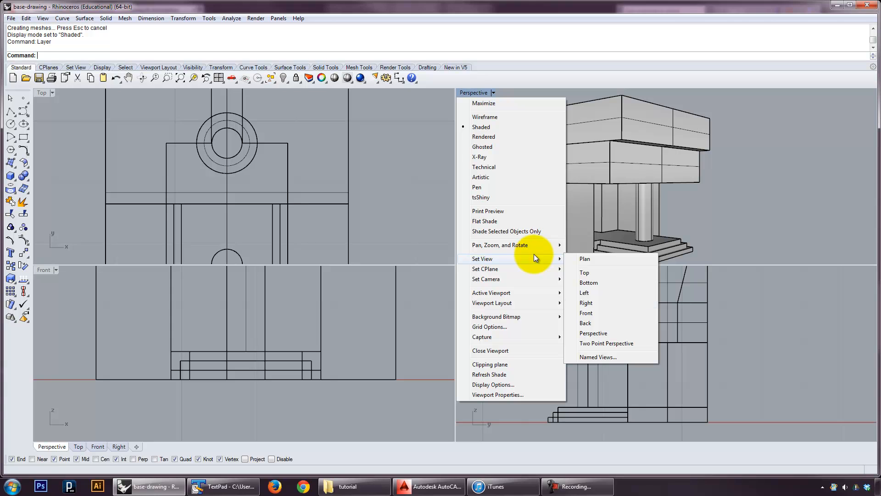
click(595, 341)
right_drag(623, 202, 527, 122)
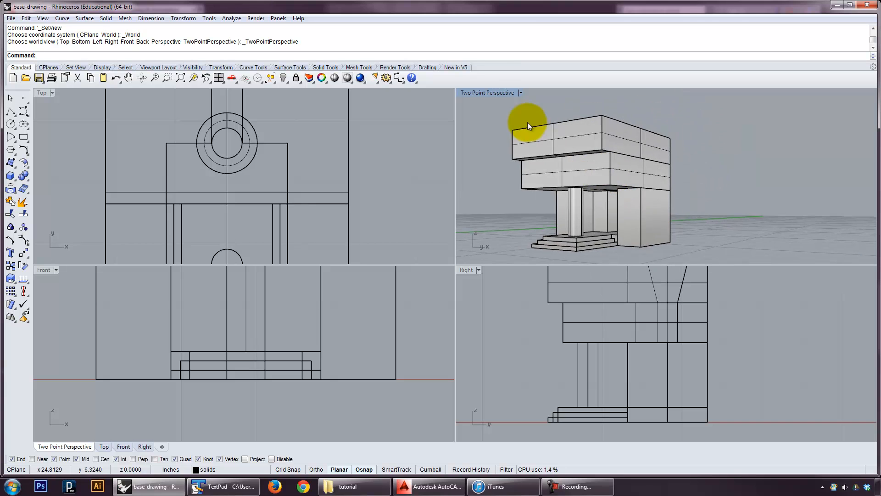
Set the Two Point Perspective view back to Perspective and inspect the funnel opening in the roof from above.
click(488, 93)
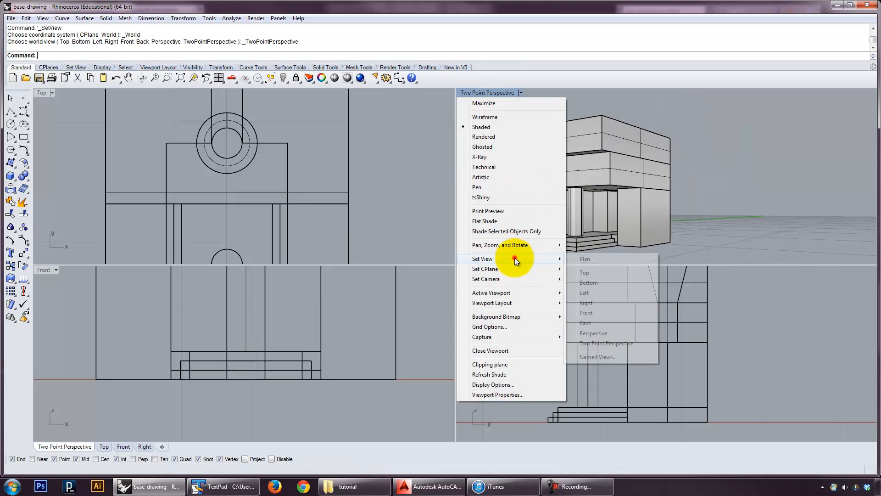
click(618, 327)
right_drag(642, 232, 650, 189)
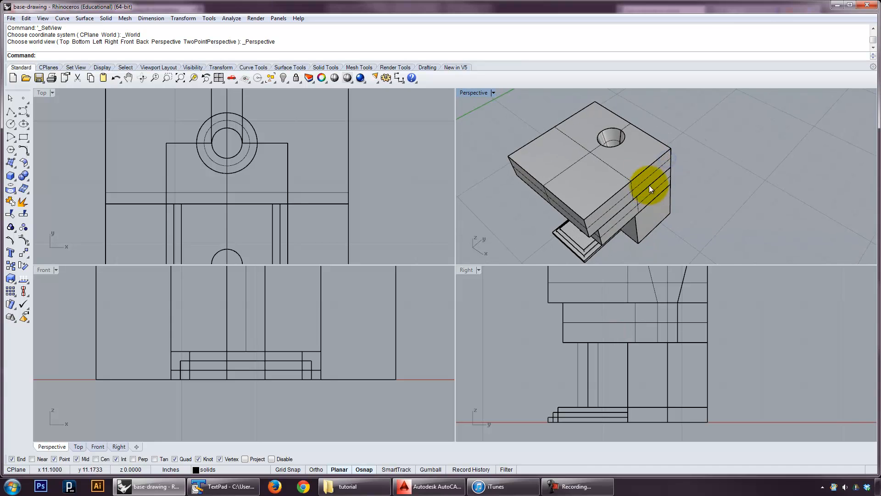
right_drag(686, 127, 692, 143)
scroll(630, 154, up, 4)
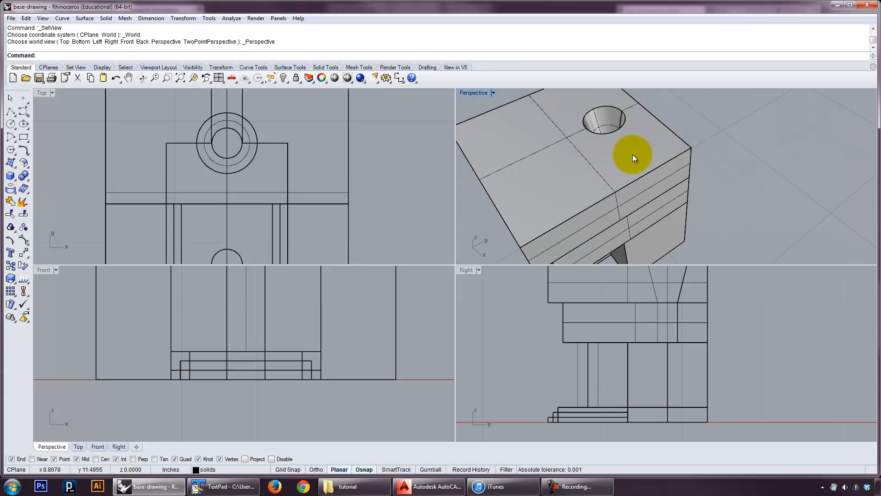
Undo the layer visibility changes, the Boolean difference of the funnel and the showing of hidden objects.
scroll(659, 172, down, 4)
key(ctrl+z)
key(ctrl+z)
key(ctrl+z)
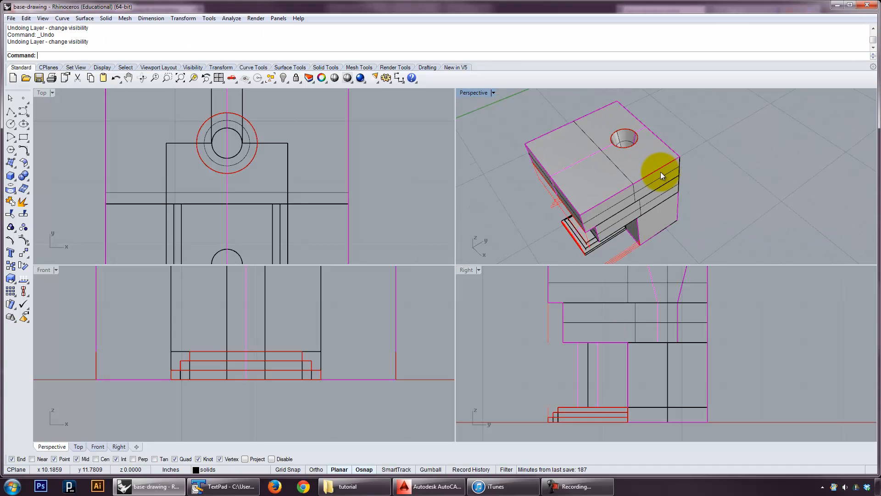
click(720, 166)
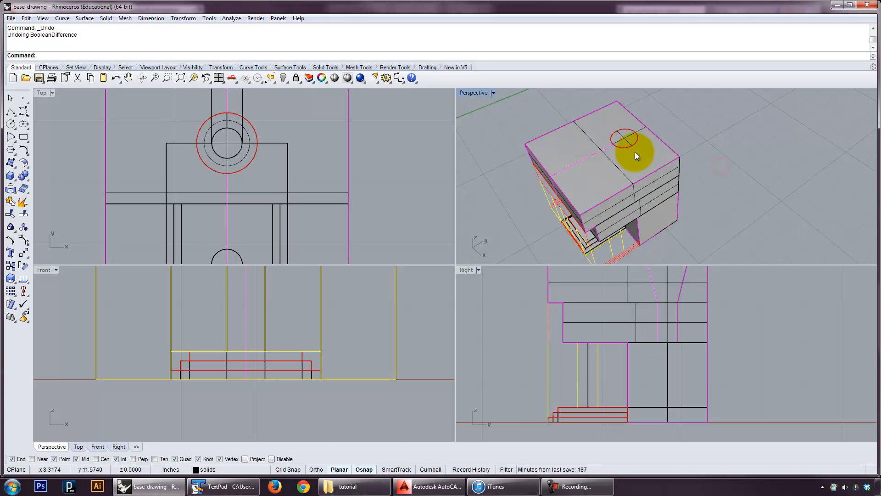
key(ctrl+z)
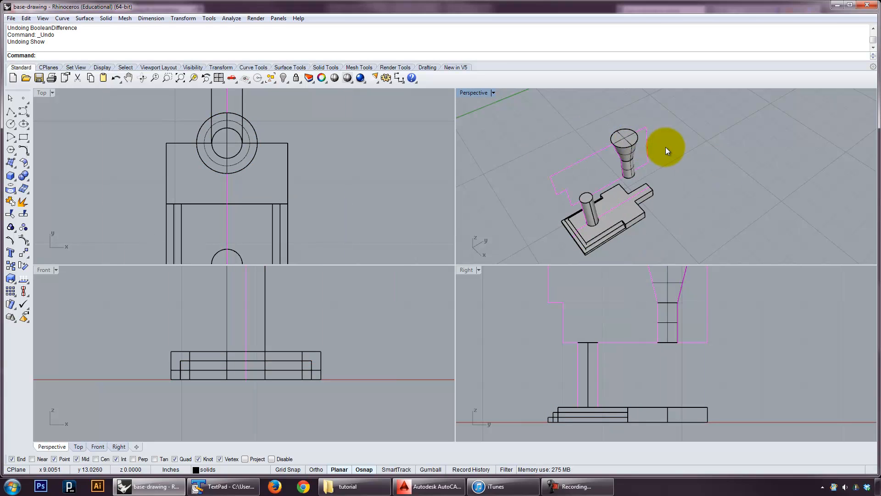
Pick the funnel polysurface and show all hidden objects so the whole building surrounds it again.
click(622, 147)
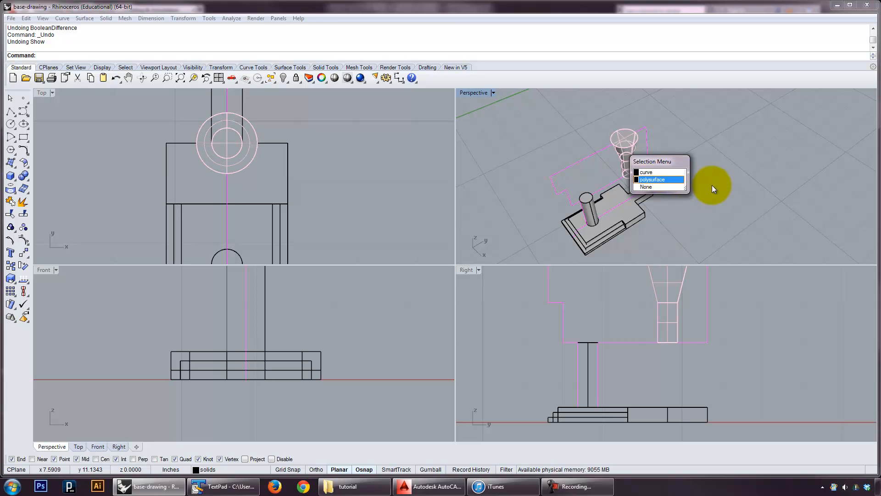
click(679, 178)
right_drag(728, 178, 677, 150)
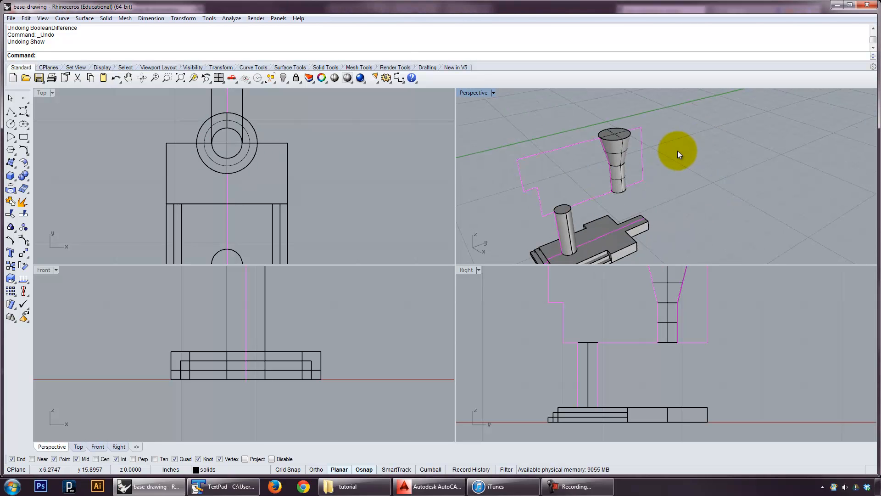
key(Return)
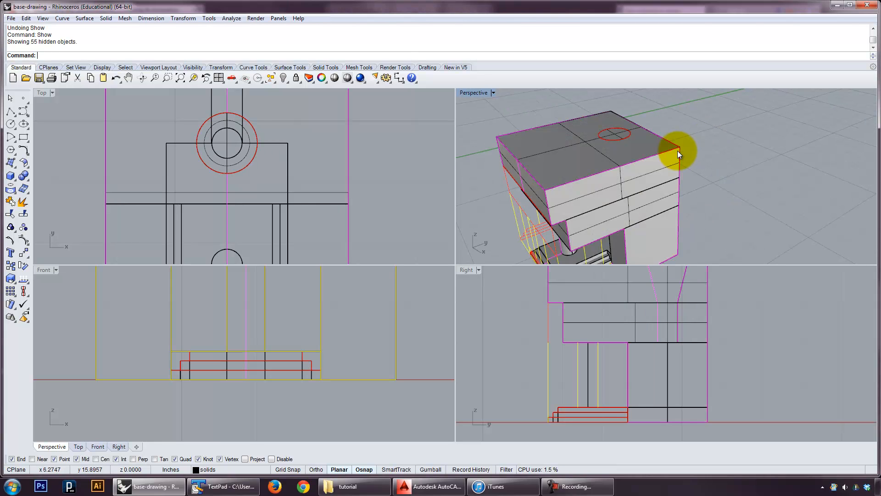
right_drag(719, 131, 707, 159)
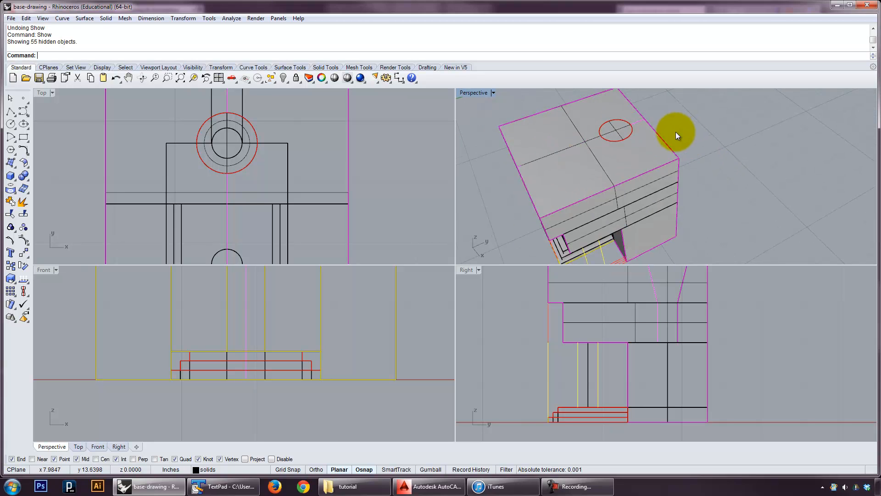
scroll(620, 137, up, 2)
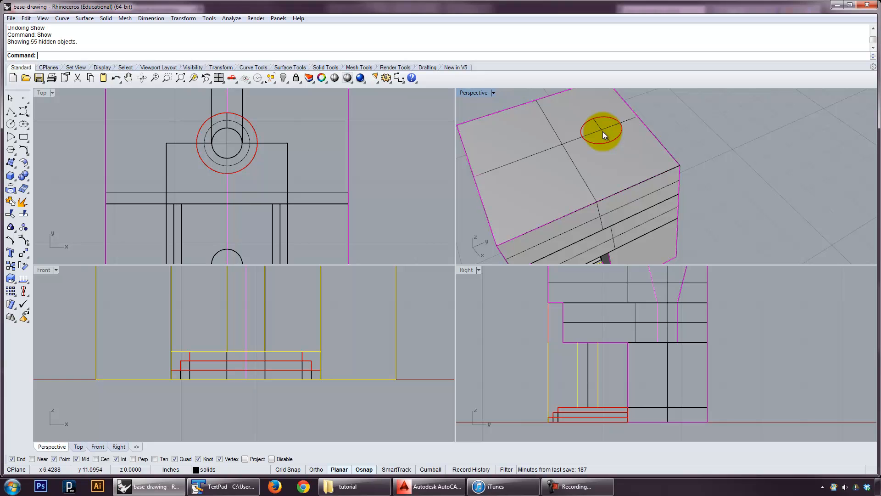
Explode the funnel polysurface on the roof into its separate surfaces.
click(602, 131)
click(644, 164)
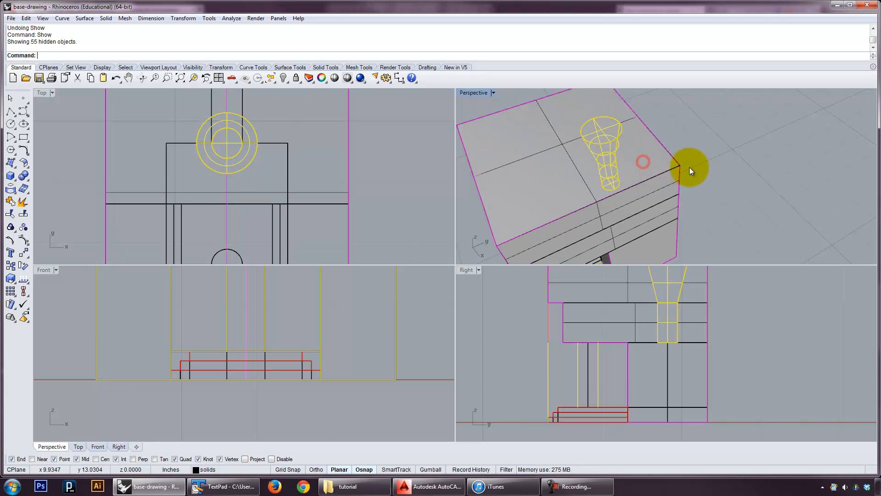
text(explode)
key(Return)
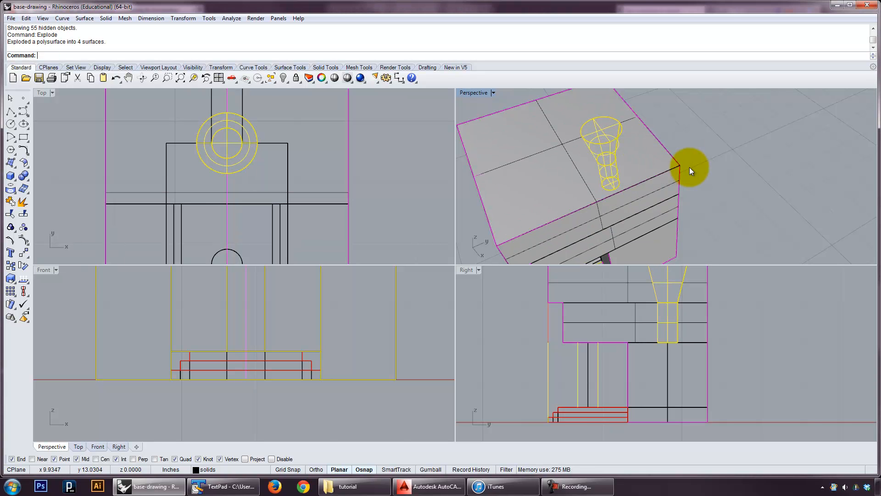
click(690, 167)
Delete the circular cap surface at the top of the exploded funnel.
click(608, 134)
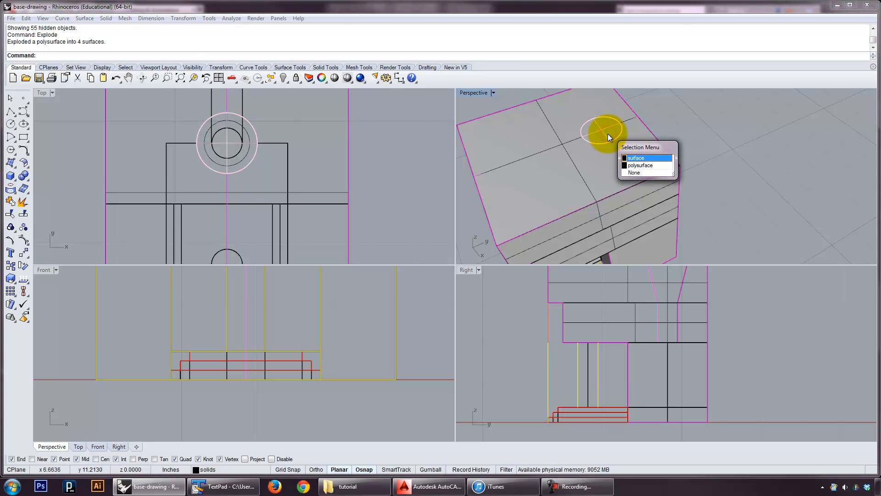
click(640, 160)
key(Delete)
Hide the base extrusions and drawing curves below the upper floors.
right_drag(596, 153, 670, 244)
key(ctrl+a)
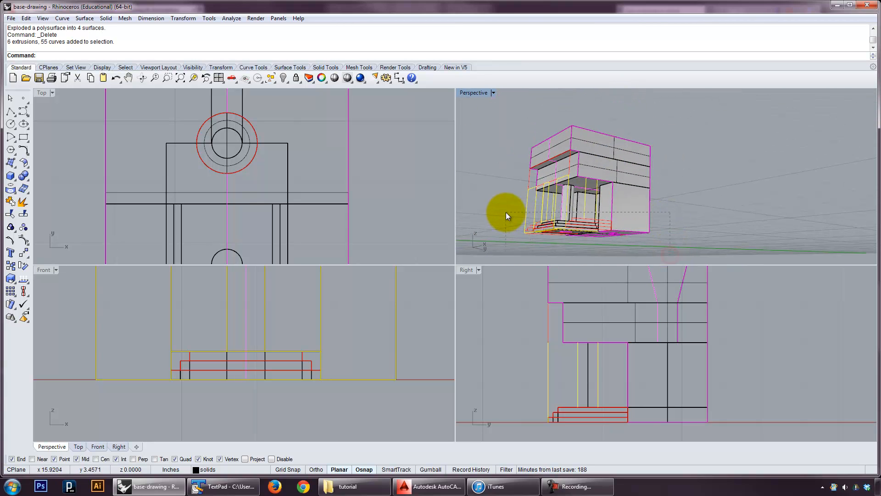
text(Hide)
key(Return)
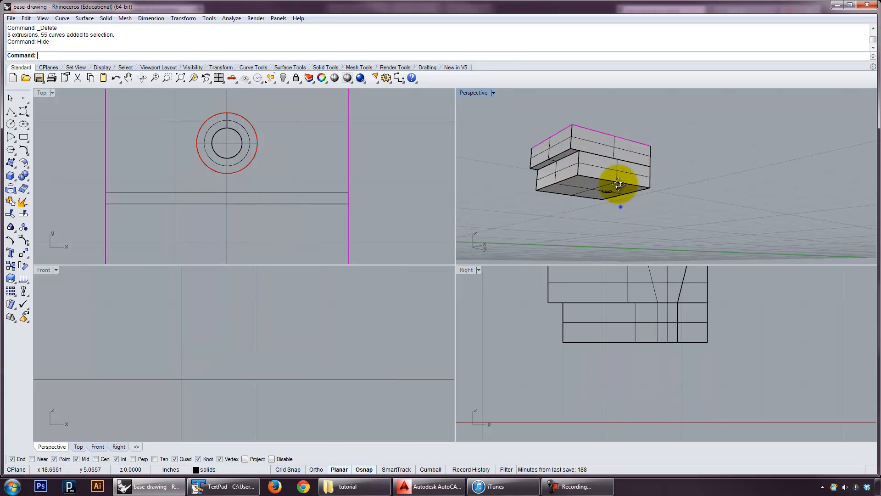
Delete the circular cap surface at the funnel's lower end on the underside of the upper floors.
scroll(610, 180, up, 5)
scroll(610, 181, up, 1)
click(608, 226)
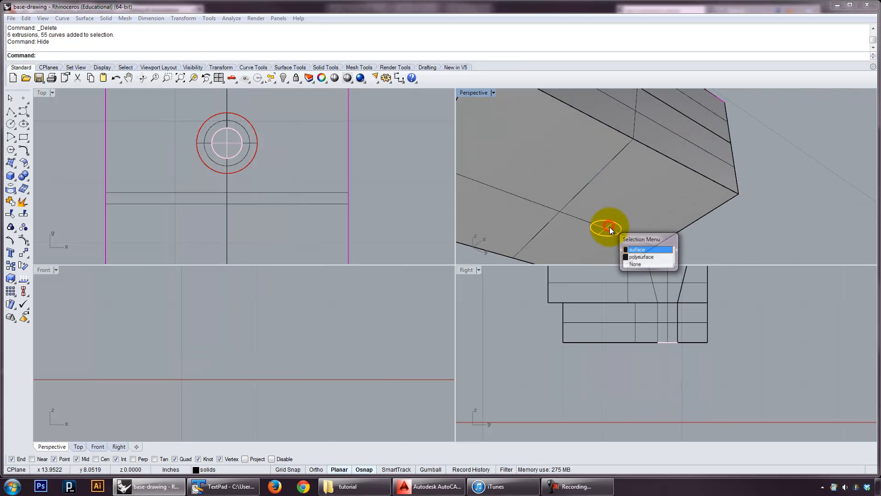
click(632, 249)
key(Delete)
Set the Perspective view to Ghosted display and examine the open funnel surfaces inside the upper floors.
right_drag(631, 248, 585, 159)
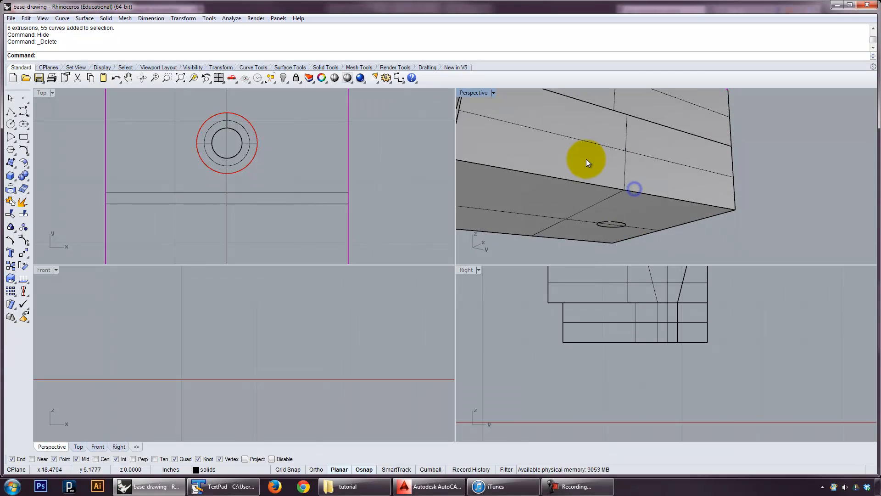
click(481, 94)
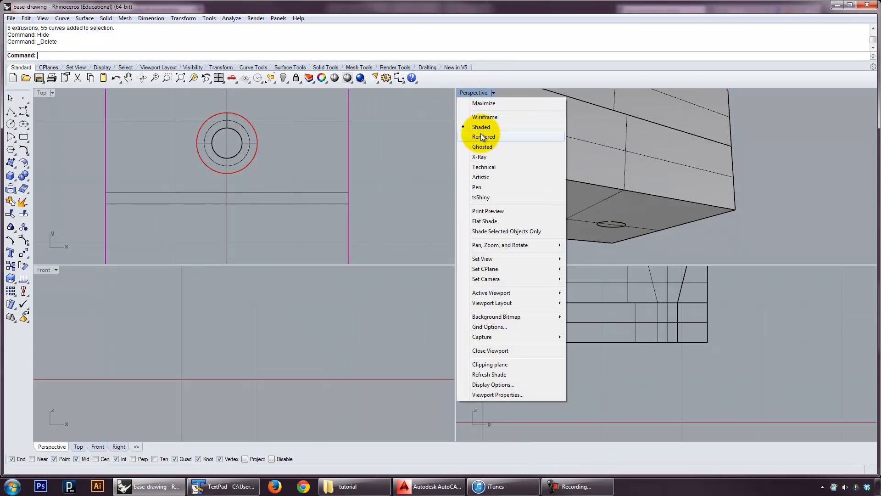
click(481, 146)
right_drag(604, 163, 611, 146)
click(610, 145)
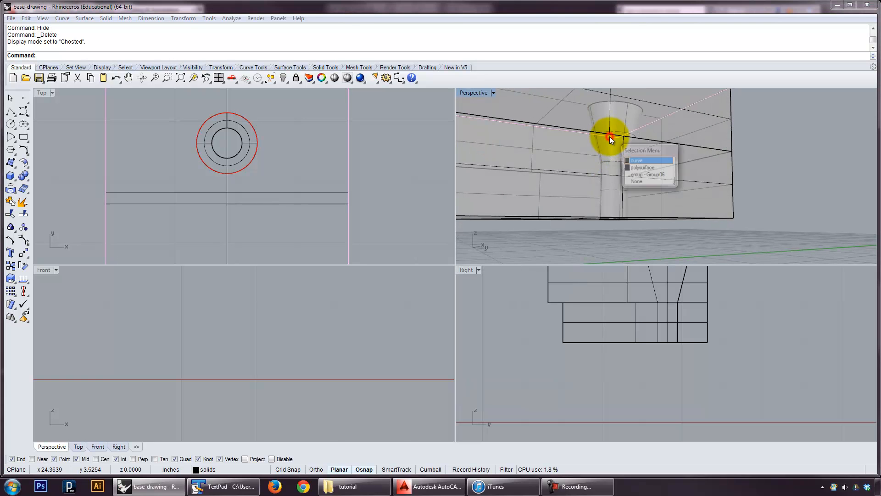
right_drag(775, 177, 740, 183)
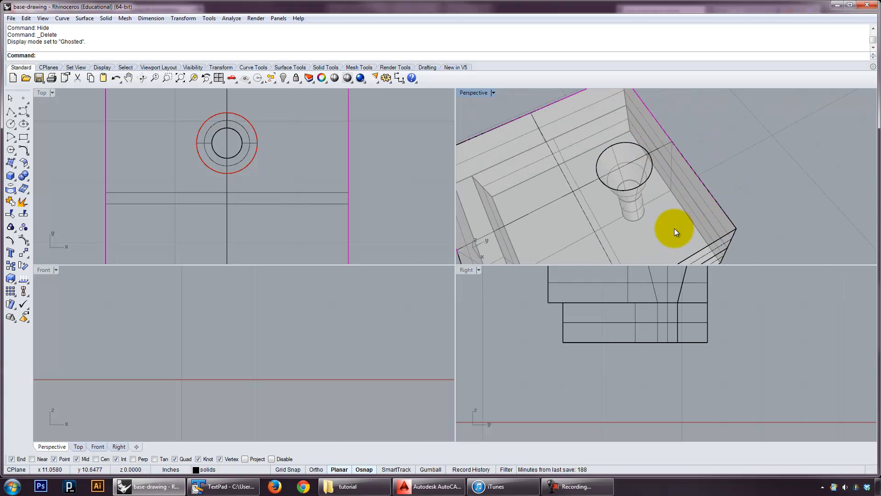
click(709, 170)
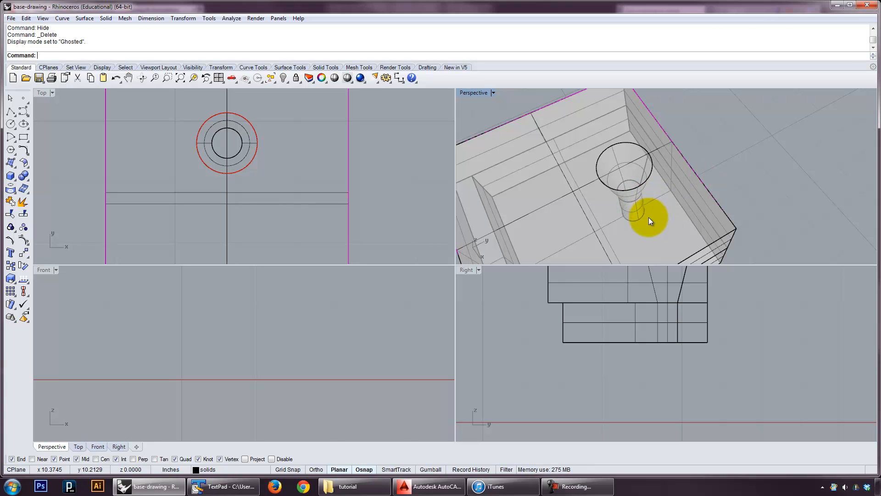
click(734, 150)
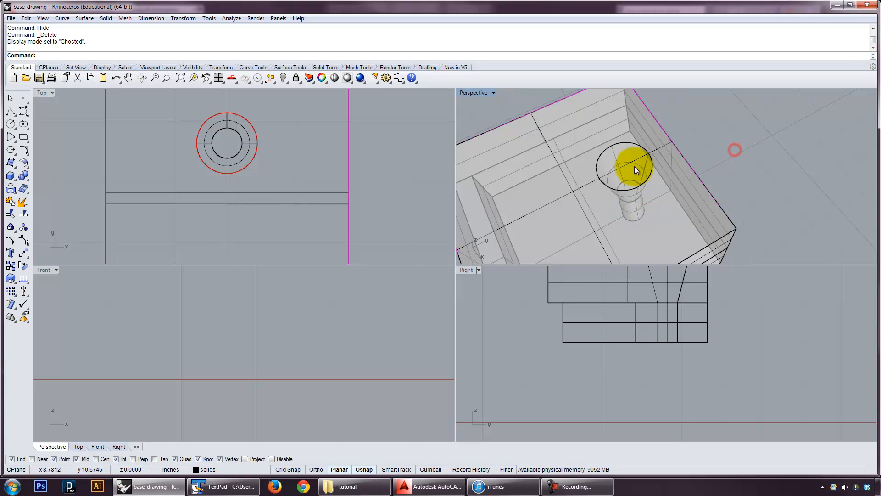
Return the Perspective view to Shaded display and trim the circular opening in the roof using the upper funnel surface as cutting object.
click(637, 147)
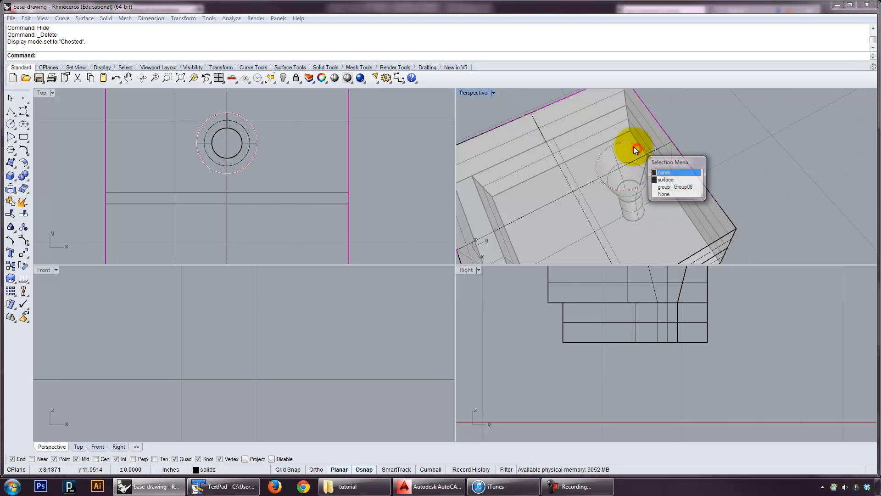
click(668, 180)
text(trim)
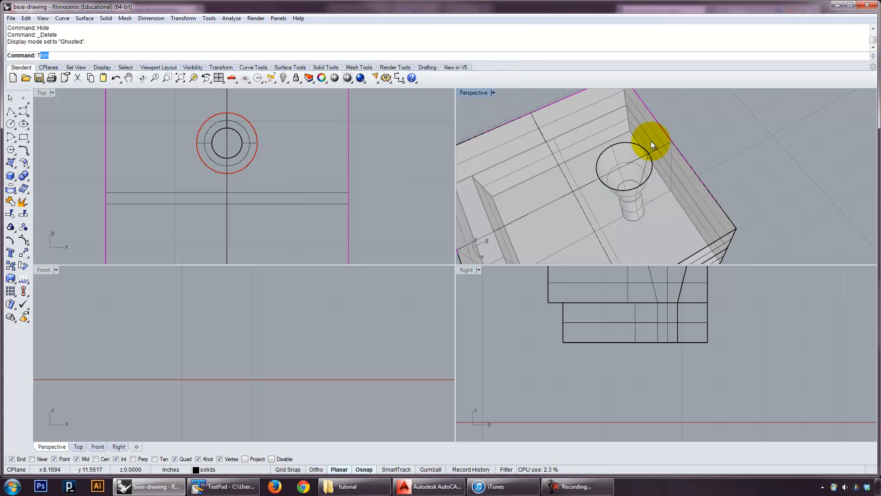
key(Return)
click(480, 97)
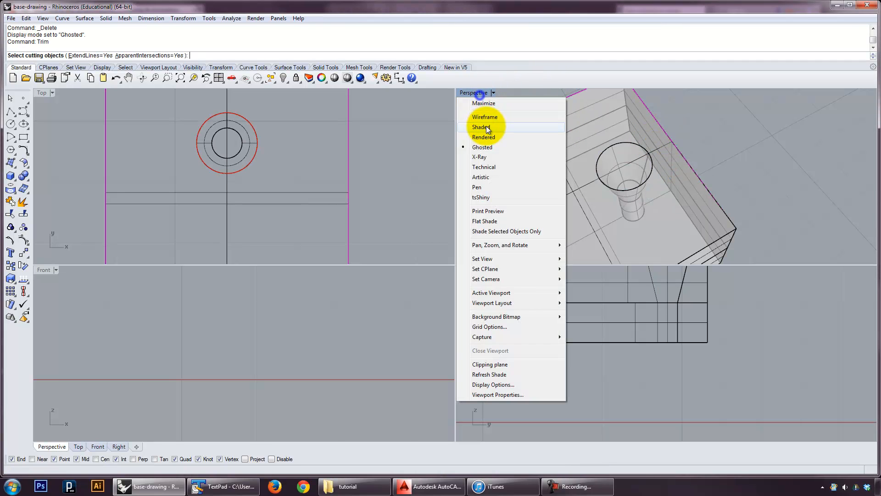
click(486, 125)
click(635, 143)
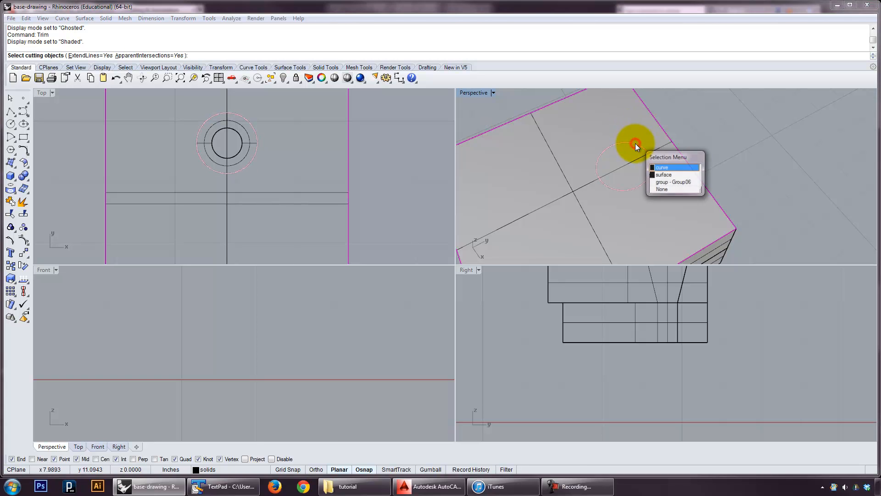
click(667, 173)
mouse_move(634, 162)
right_down()
mouse_move(643, 149)
mouse_move(637, 155)
right_up()
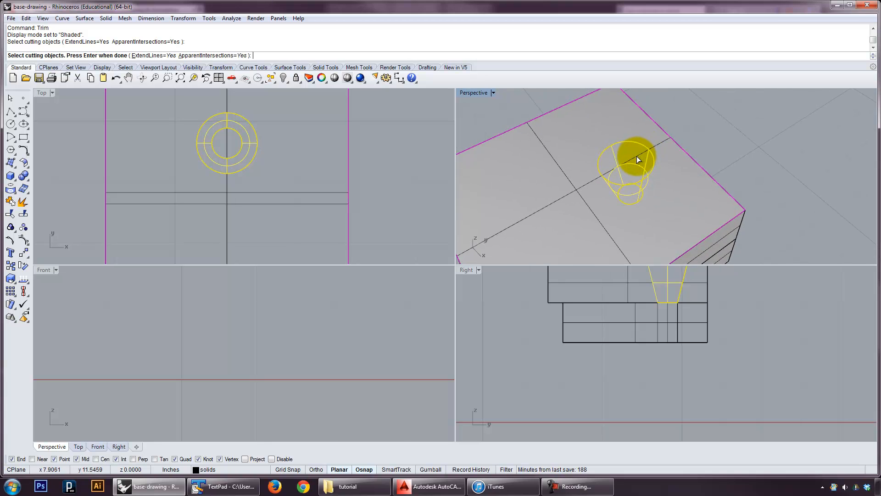
click(636, 156)
right_click(628, 161)
click(628, 161)
Trim the circular opening in the underside of the upper floors using the lower cylindrical surface as cutting object.
right_drag(628, 161, 629, 128)
right_click(636, 206)
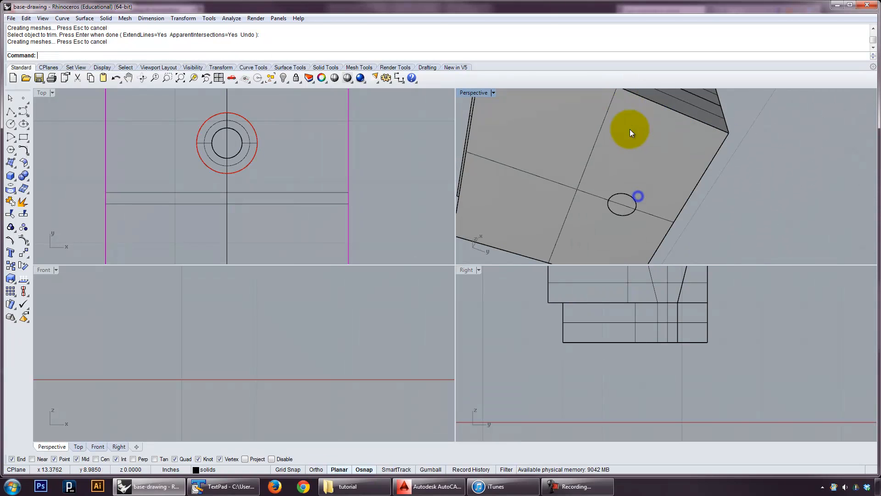
right_click(678, 186)
click(633, 196)
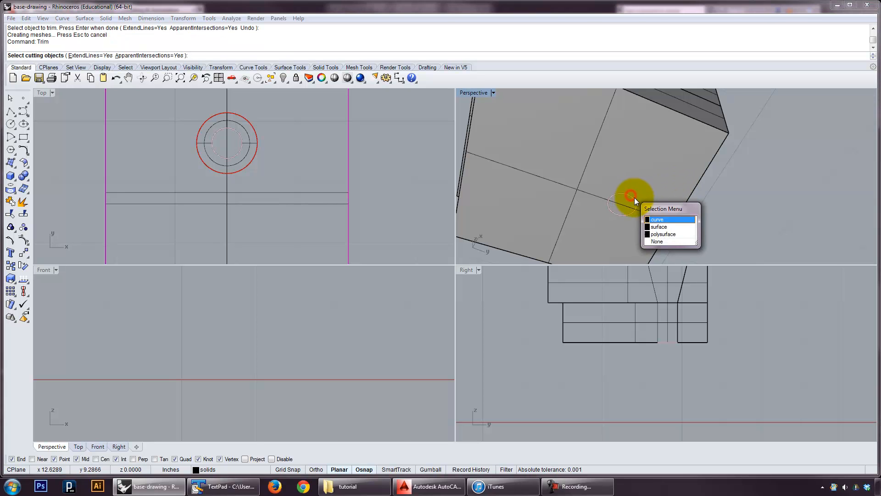
click(659, 227)
right_click(729, 184)
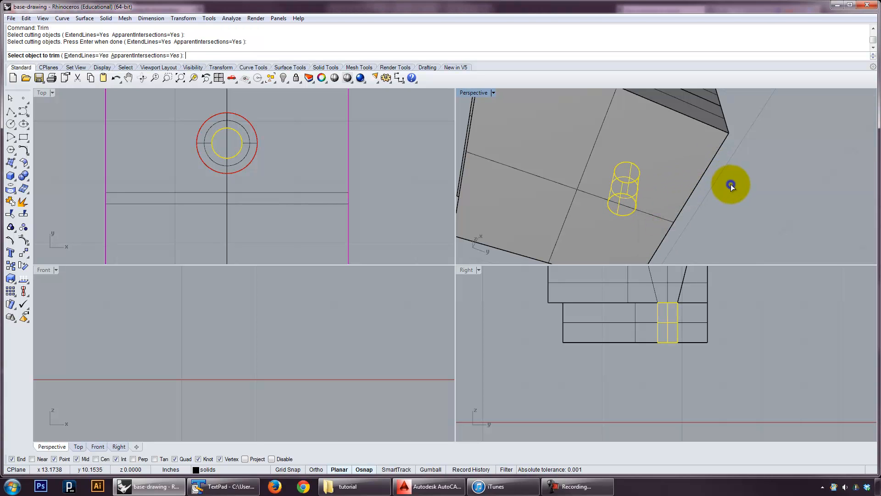
scroll(626, 198, up, 3)
scroll(626, 199, down, 1)
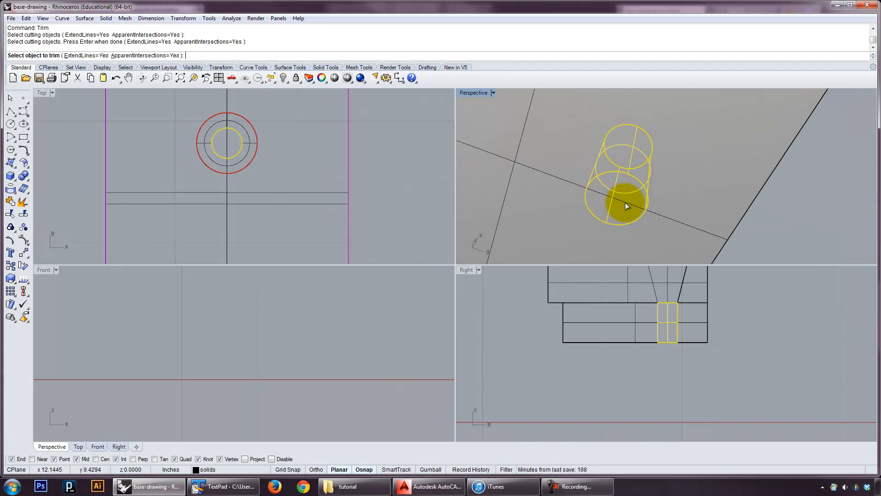
click(625, 202)
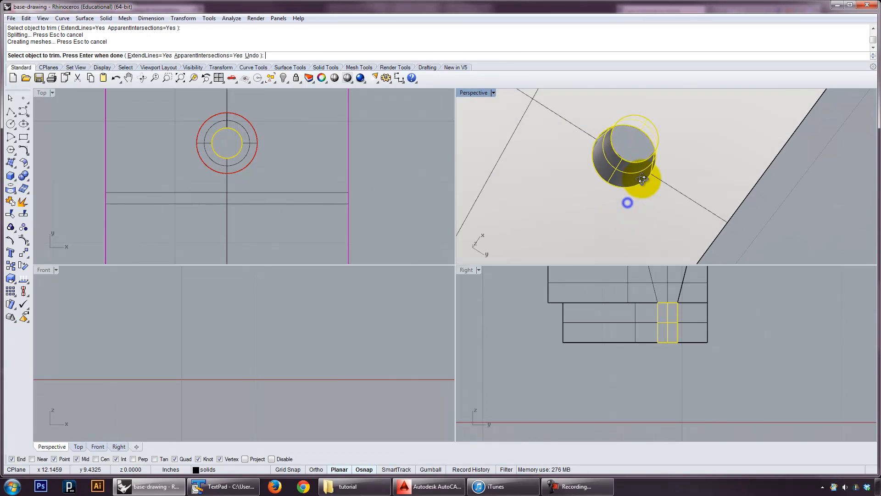
click(655, 156)
key(ctrl+z)
right_drag(698, 140, 775, 175)
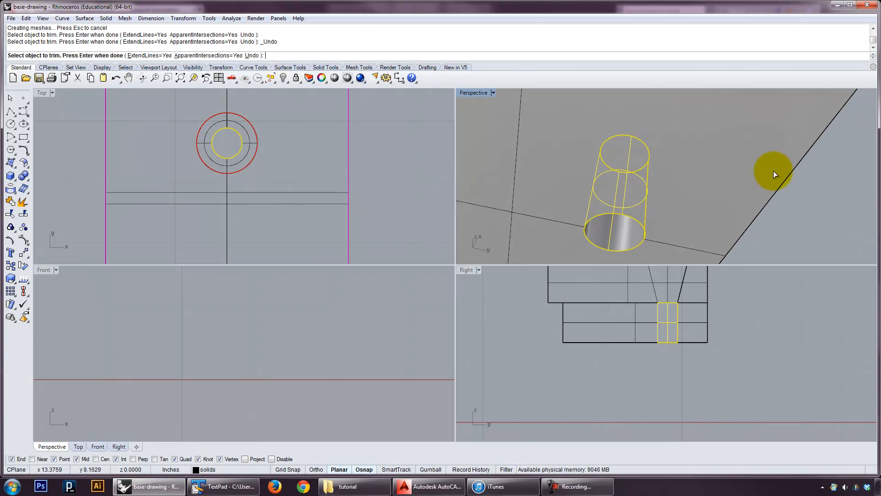
key(Return)
Show the object properties and maximize the Perspective viewport.
right_drag(797, 205, 715, 196)
key(F3)
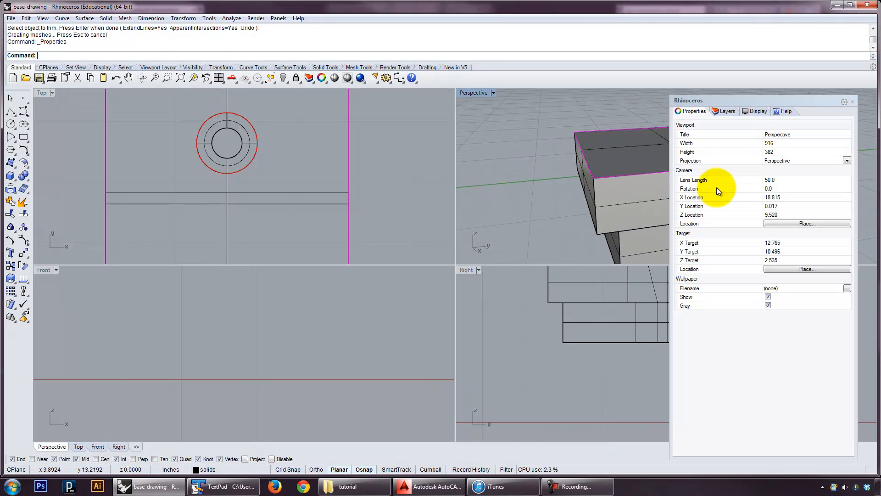
right_drag(625, 182, 559, 170)
double_click(482, 92)
right_drag(505, 258, 500, 224)
Select the upper-floor polysurface, the funnel surface and the cylindrical surface in turn to check their object types.
click(500, 224)
right_drag(514, 174, 405, 219)
click(390, 211)
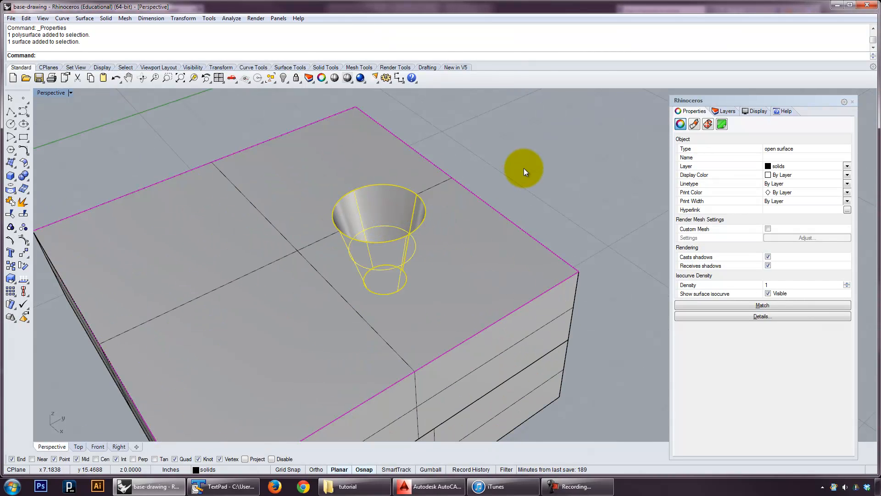
right_drag(524, 168, 518, 201)
right_drag(473, 268, 373, 170)
right_drag(481, 283, 444, 216)
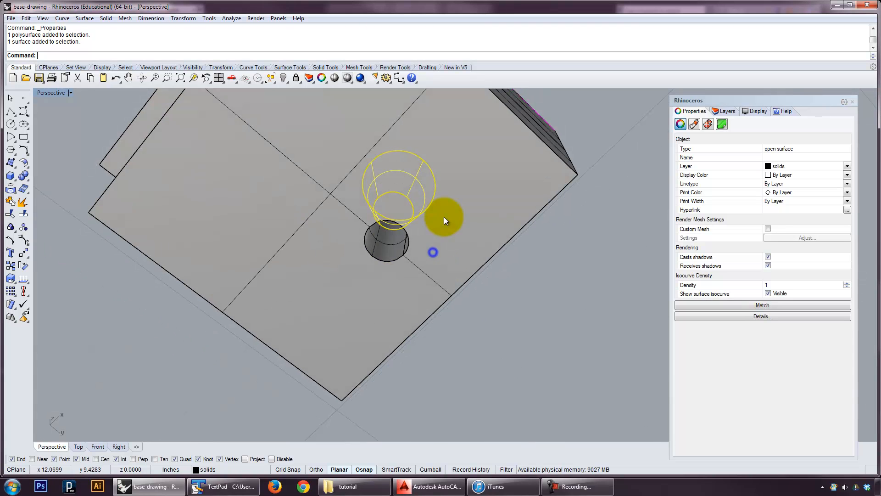
right_drag(420, 253, 402, 253)
click(384, 258)
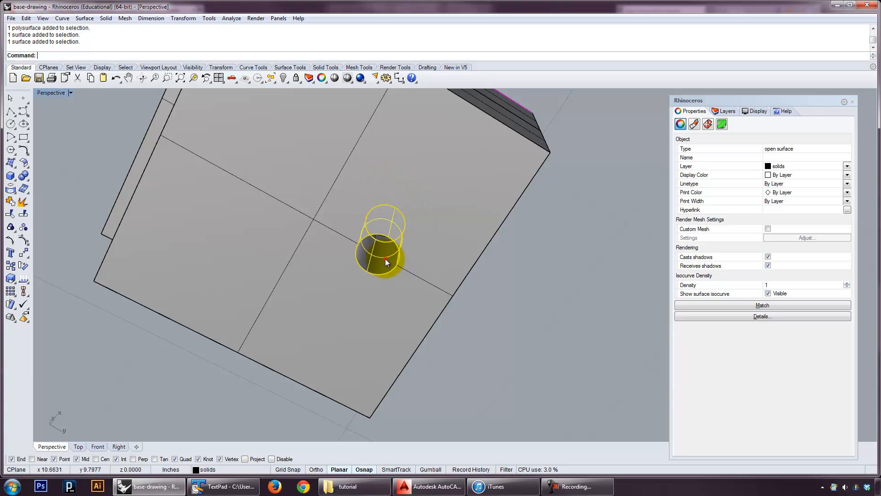
Join the upper-floor polysurface with the lower cylindrical surface and cap the joined polysurface's planar openings.
click(472, 195)
click(379, 248)
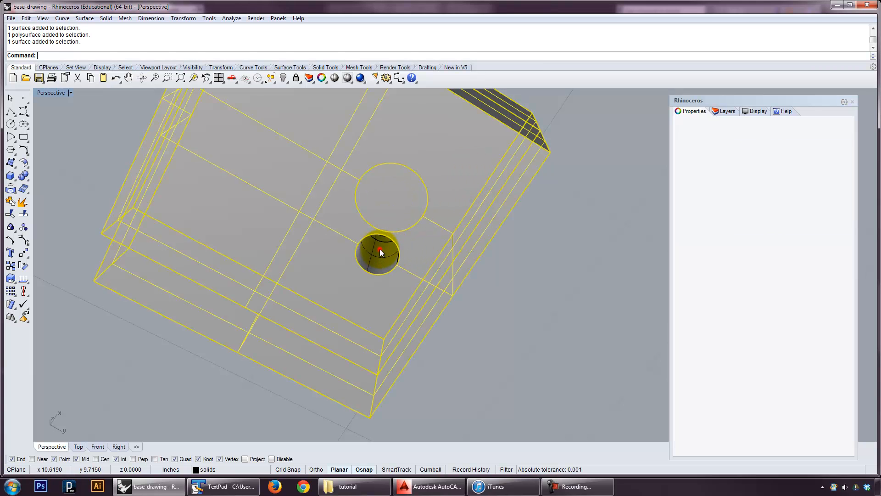
text(join)
key(Return)
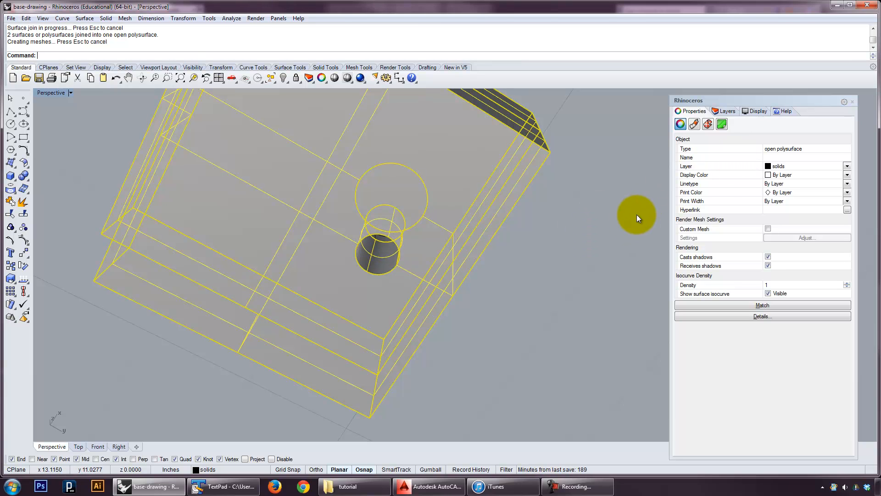
text(Cap)
key(Return)
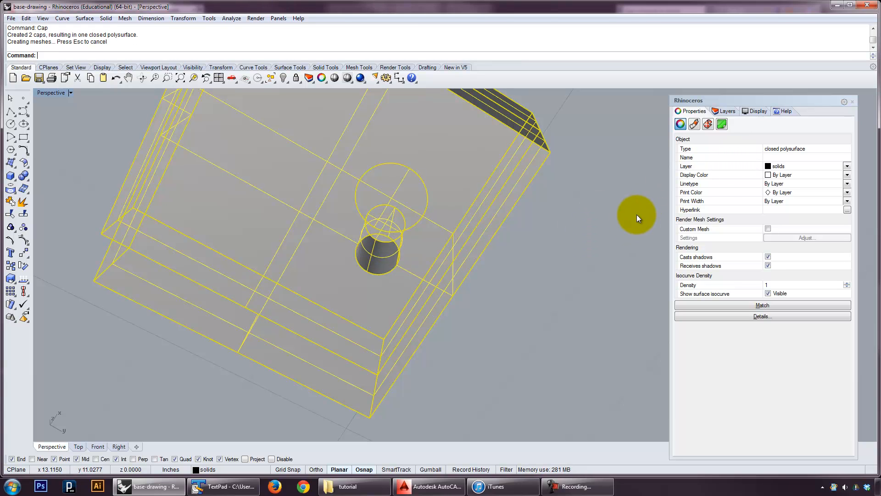
Undo the capping and select the upper-floor polysurface and the funnel surface individually to check their object types.
right_drag(637, 214, 438, 206)
key(ctrl+z)
right_drag(507, 270, 462, 195)
click(558, 252)
right_drag(403, 206, 517, 202)
click(451, 169)
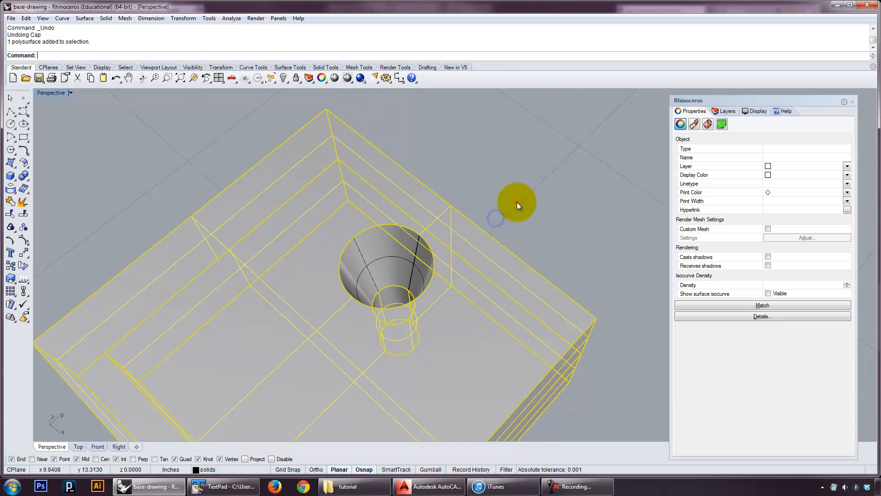
click(392, 249)
right_drag(403, 301, 417, 150)
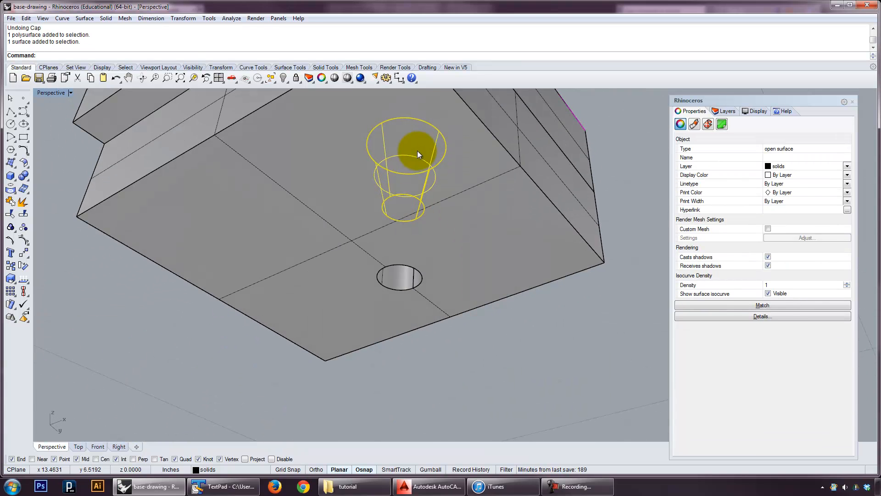
click(402, 285)
click(482, 347)
Join the upper-floor polysurface with the funnel surface.
scroll(522, 356, down, 3)
drag(539, 372, 392, 187)
click(400, 202)
drag(500, 245, 383, 381)
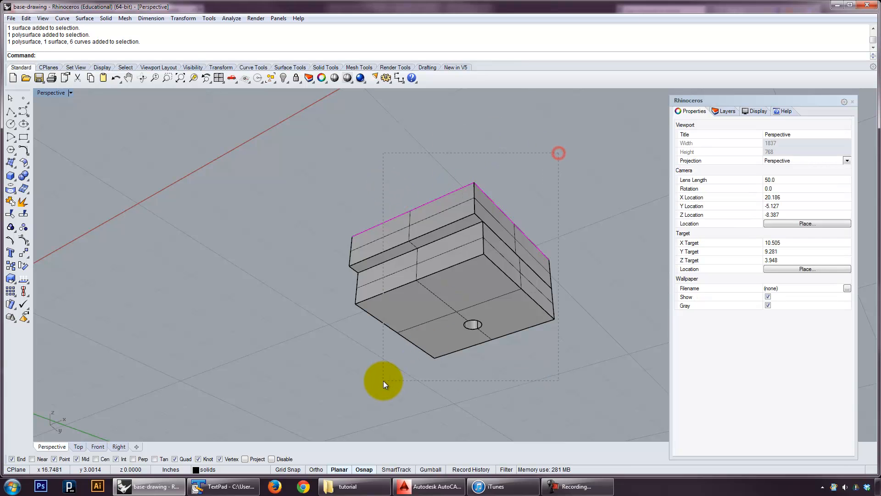
key(ctrl+j)
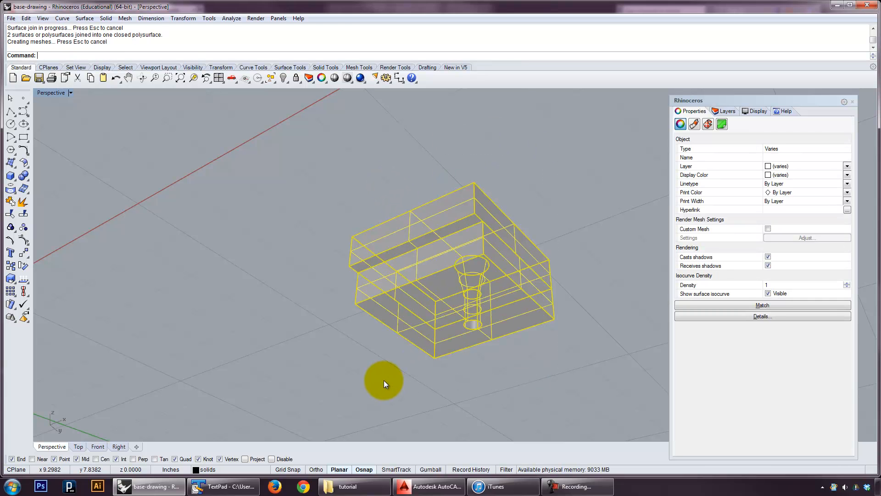
Inspect the joined upper-floor solid from above, looking down through the funnel opening in its roof.
right_drag(433, 350, 519, 211)
scroll(469, 268, up, 5)
click(458, 258)
mouse_move(475, 257)
right_down()
mouse_move(452, 374)
mouse_move(455, 288)
mouse_move(459, 304)
mouse_move(528, 238)
mouse_move(472, 246)
right_up()
click(589, 177)
right_drag(589, 177, 482, 229)
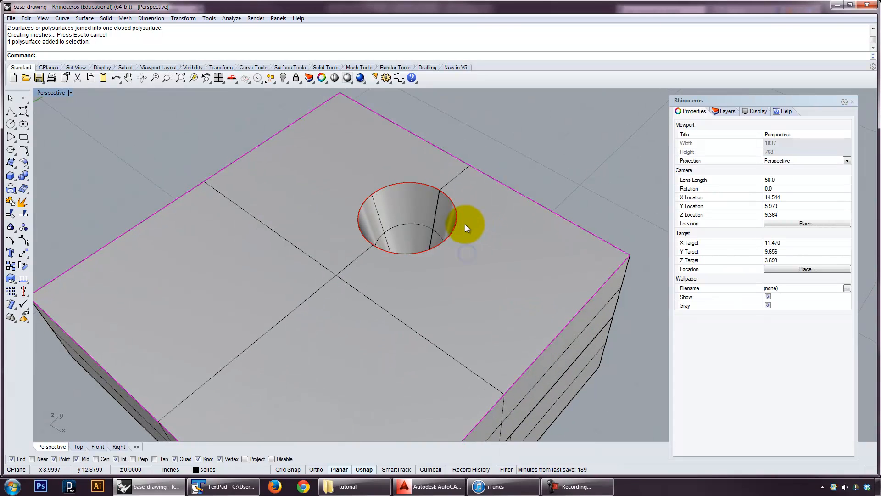
scroll(487, 226, down, 5)
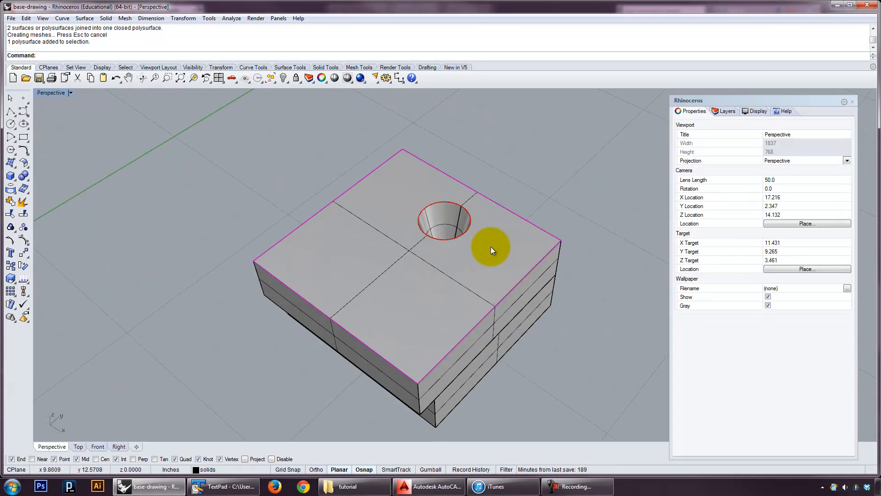
right_drag(500, 250, 475, 267)
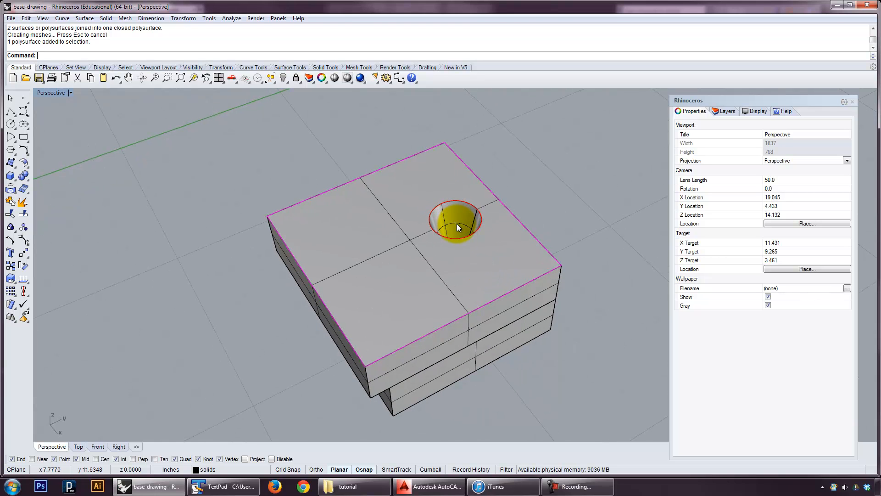
scroll(468, 232, up, 4)
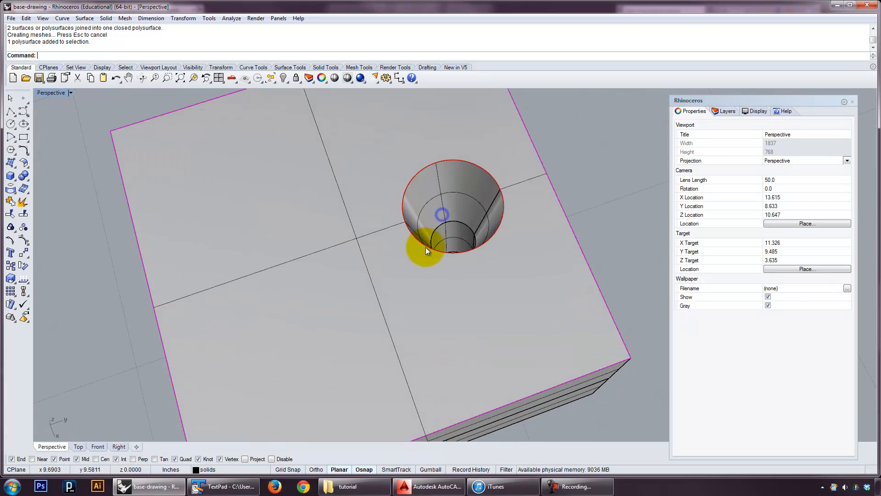
right_drag(426, 247, 439, 263)
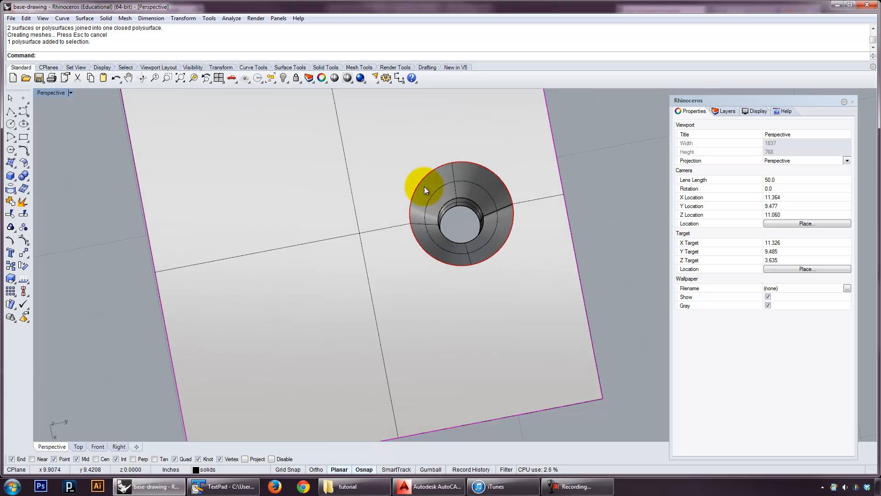
right_drag(424, 186, 488, 164)
right_drag(466, 237, 483, 332)
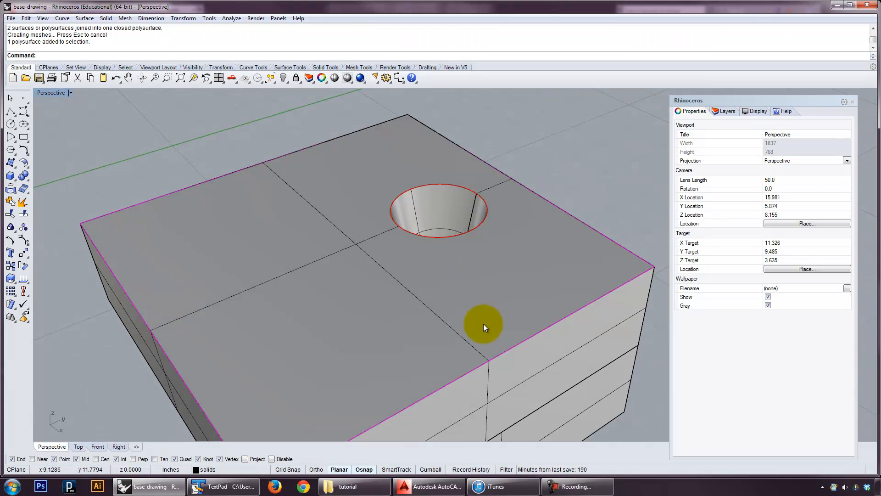
scroll(483, 324, down, 4)
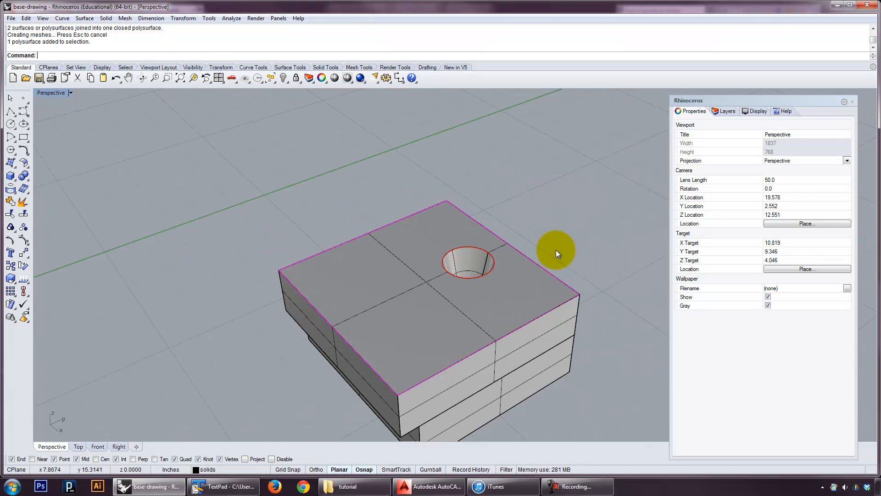
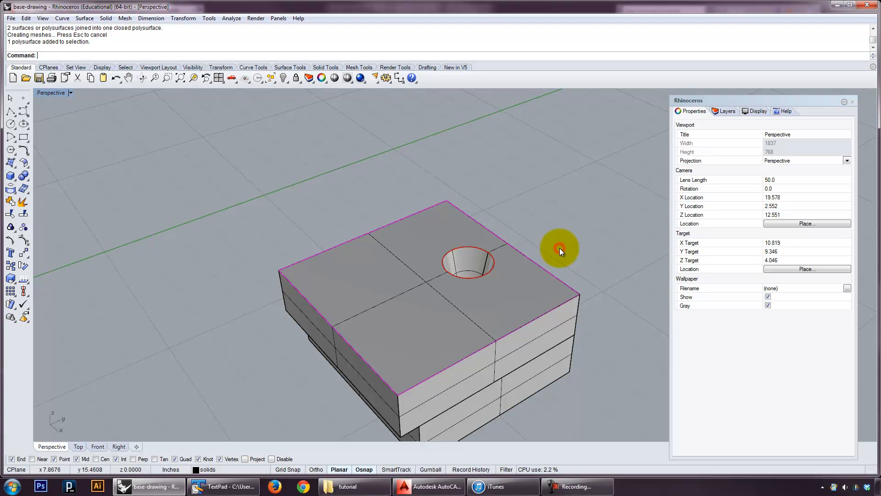
Show all hidden objects so the whole building is displayed again.
text(how)
key(Return)
right_drag(490, 314, 527, 279)
scroll(536, 327, down, 4)
shift+right_drag(537, 327, 517, 241)
Turn off the drawing layers 03, 02 and 01.
click(733, 109)
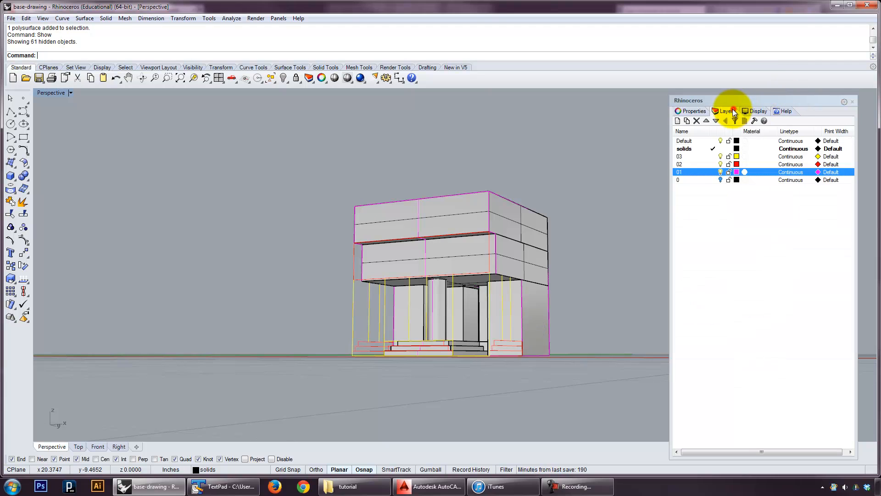
click(720, 156)
click(720, 164)
click(720, 172)
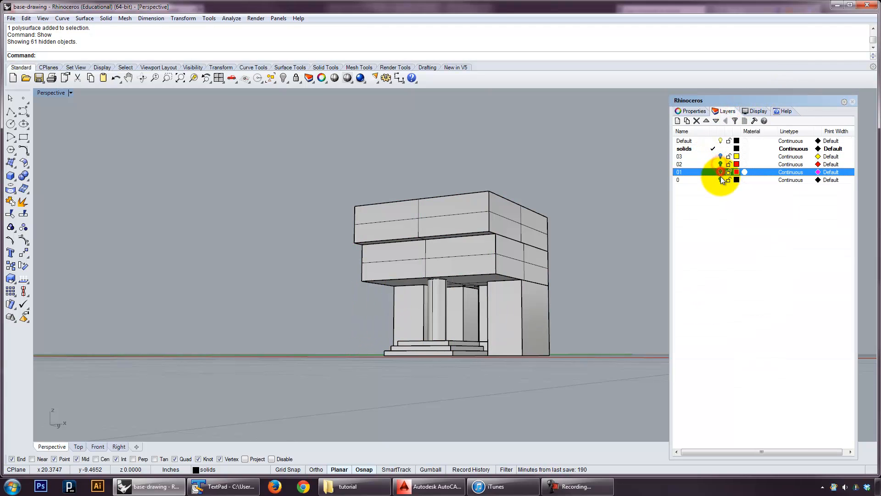
Select everything and unite the building's solids with BooleanUnion.
right_drag(586, 216, 556, 315)
click(503, 282)
right_drag(618, 314, 579, 207)
click(615, 241)
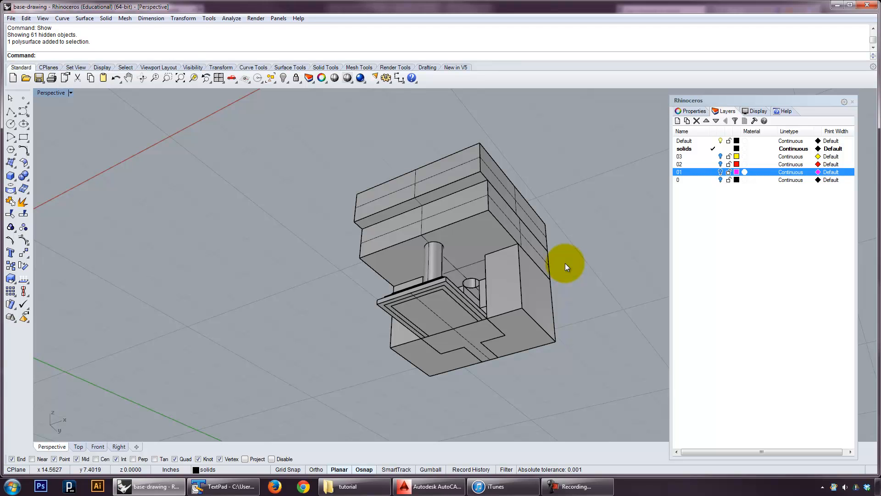
right_drag(554, 270, 515, 246)
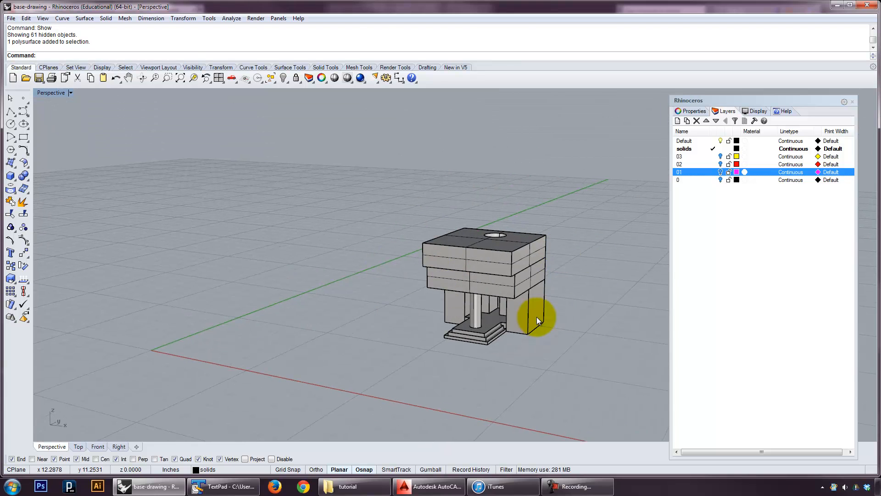
right_drag(535, 311, 549, 334)
key(ctrl+a)
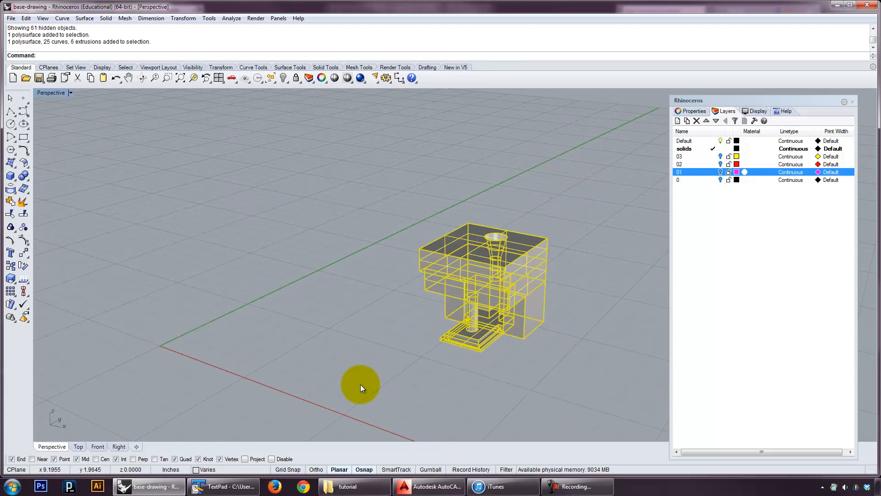
text(Boo)
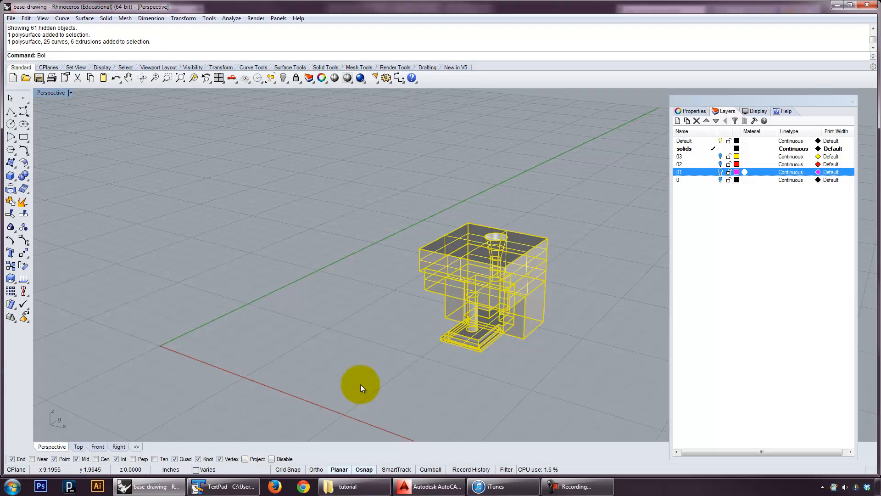
key(Down)
key(Down)
key(Down)
key(Down)
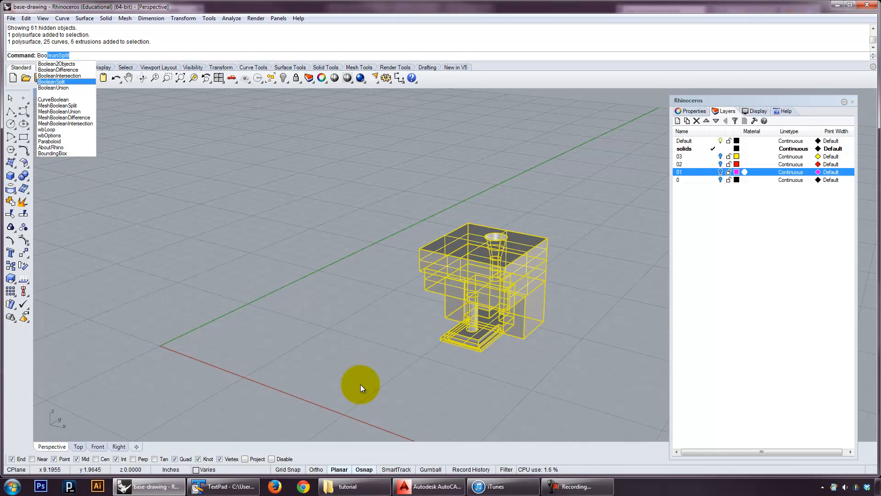
key(Return)
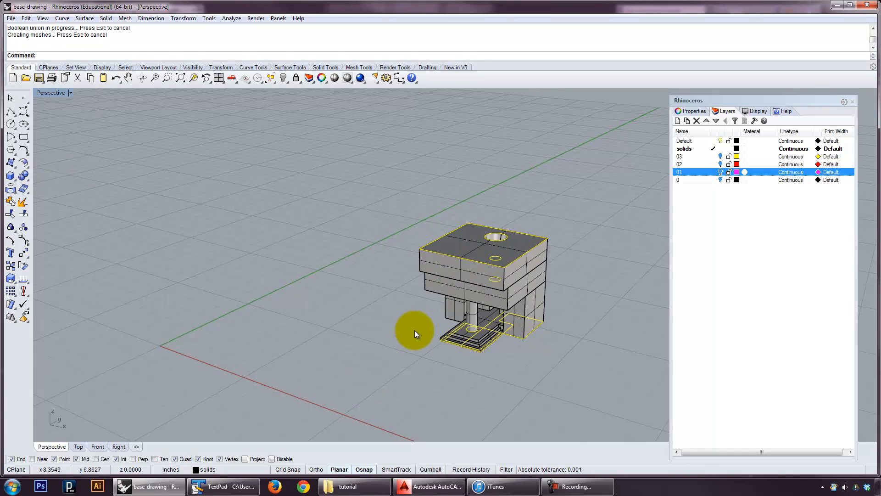
Select the united building and display its properties to check its object type.
click(545, 276)
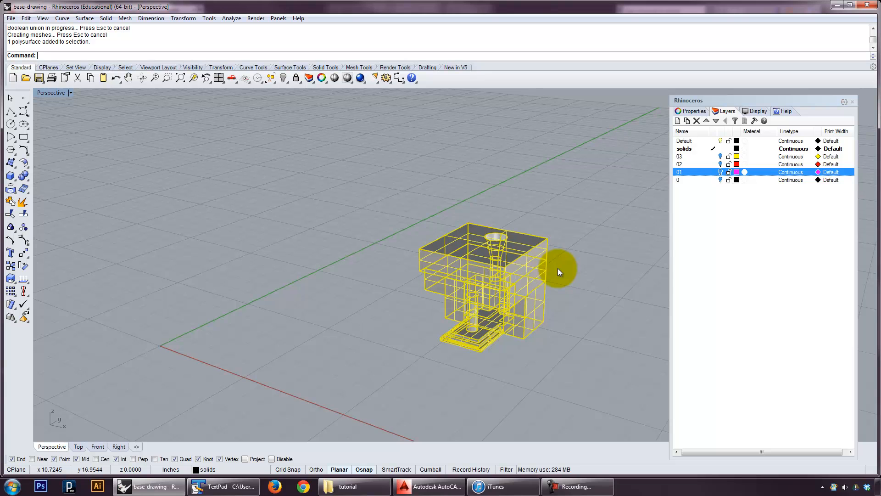
right_drag(512, 242, 513, 285)
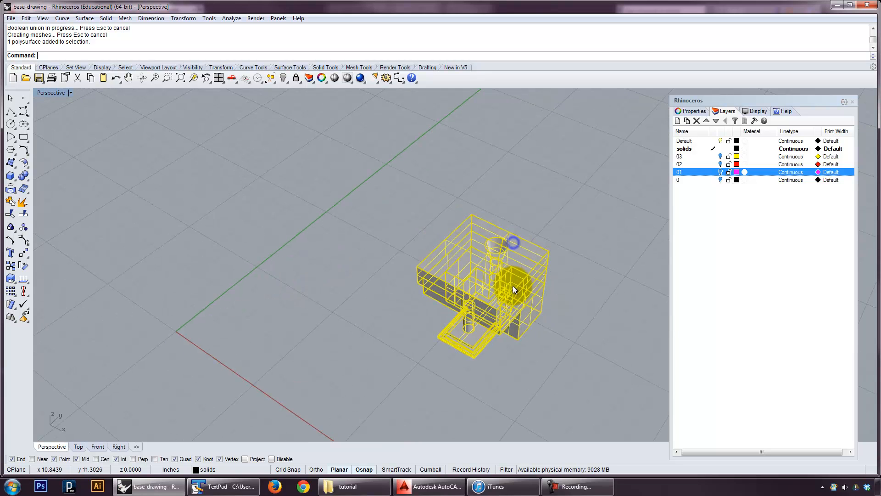
scroll(521, 293, up, 2)
key(F3)
click(531, 252)
click(608, 176)
right_drag(553, 203, 591, 187)
Set the viewport to the world Top view with the building's roof in sight.
text(t)
key(Return)
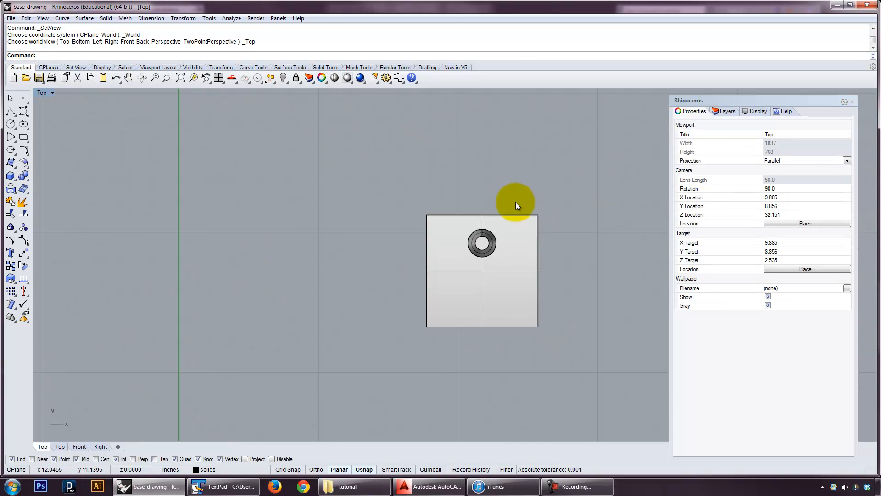
right_drag(513, 202, 477, 185)
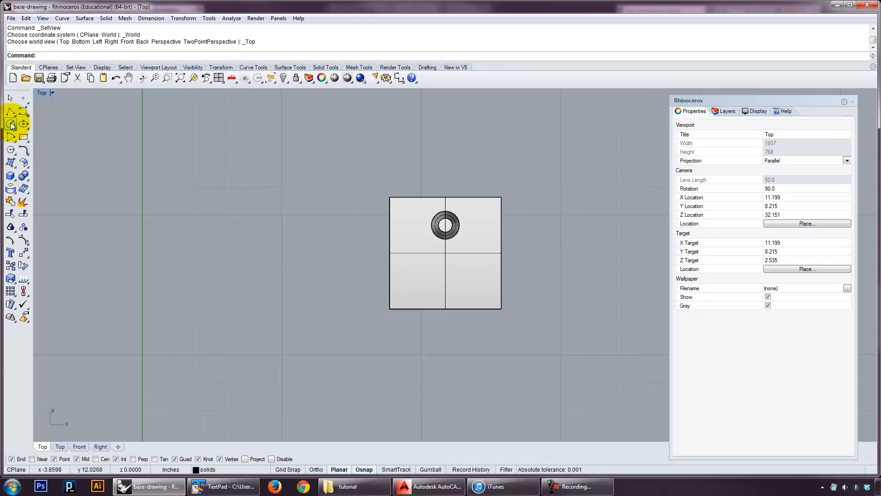
click(22, 136)
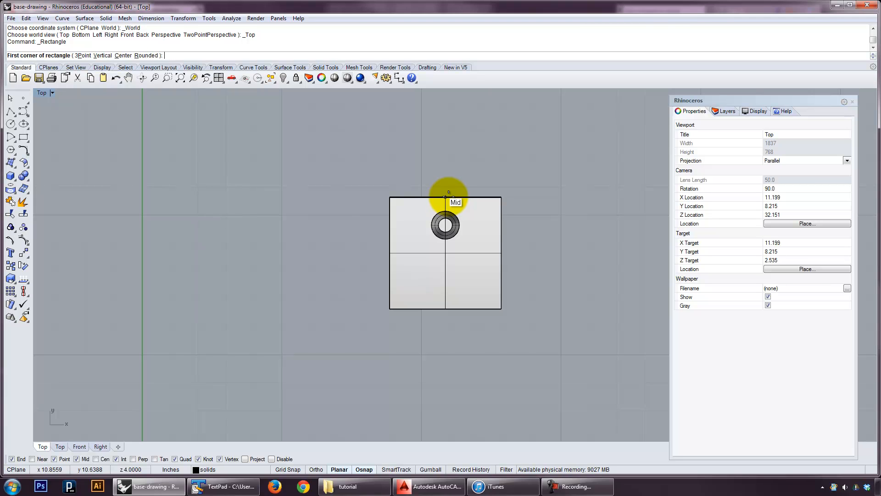
key(Escape)
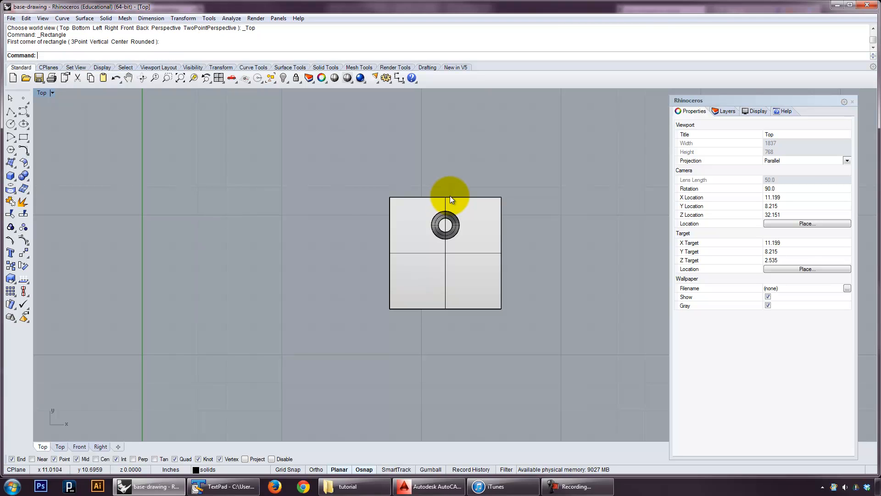
Draw a 5 by 5 inch rectangle from its center, placed at the middle of the building's roof in plan.
click(23, 139)
scroll(376, 250, down, 5)
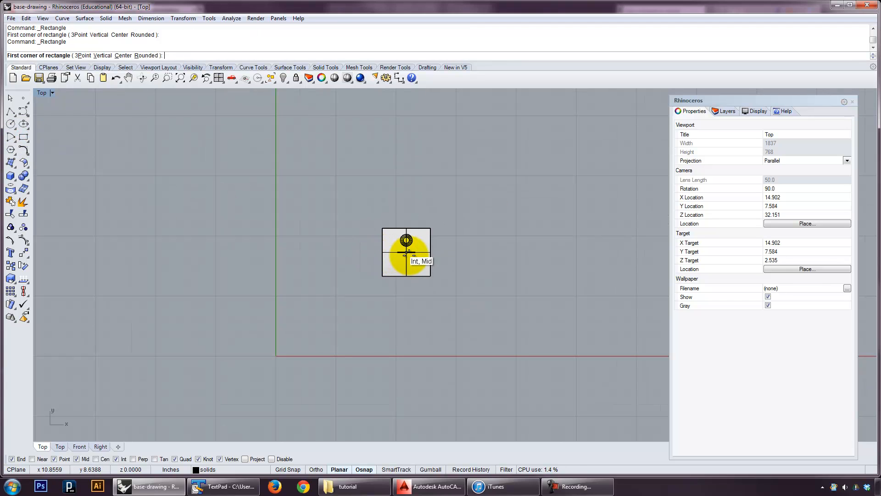
click(121, 55)
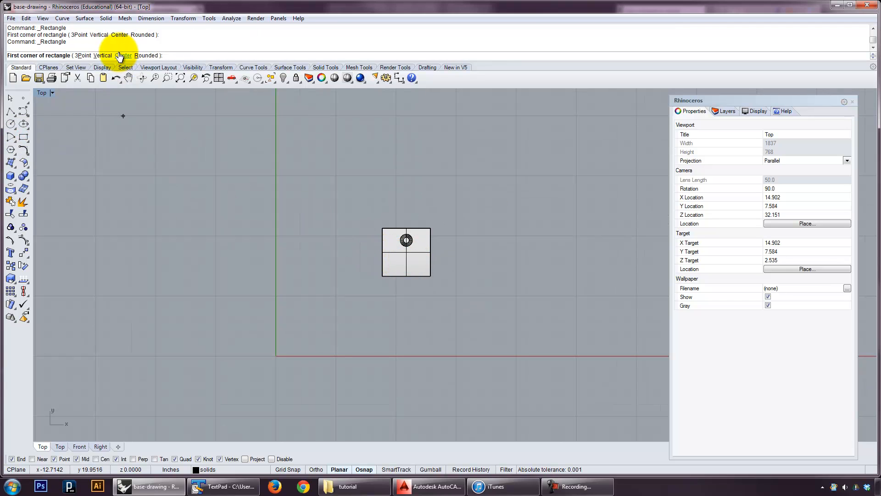
click(407, 251)
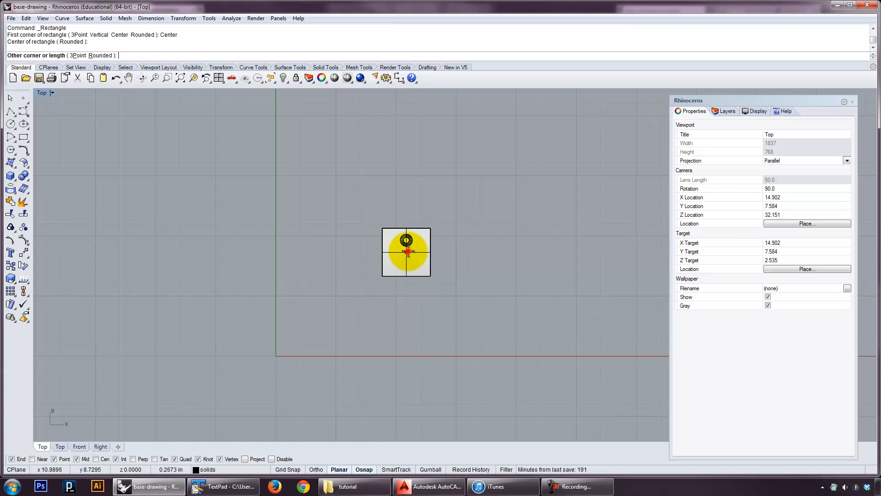
text(5)
key(Return)
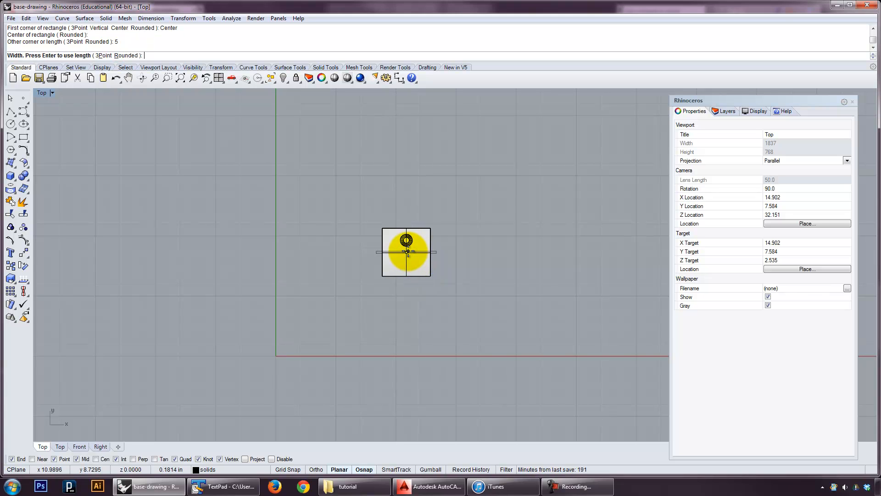
key(Return)
scroll(409, 234, up, 3)
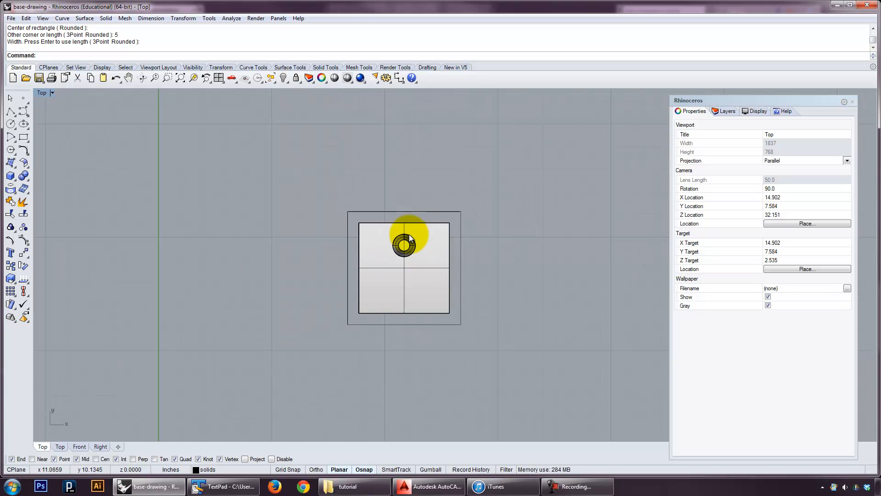
Set the viewport back to Perspective and extrude the square around the building 5 inches as a solid.
click(40, 93)
mouse_move(80, 258)
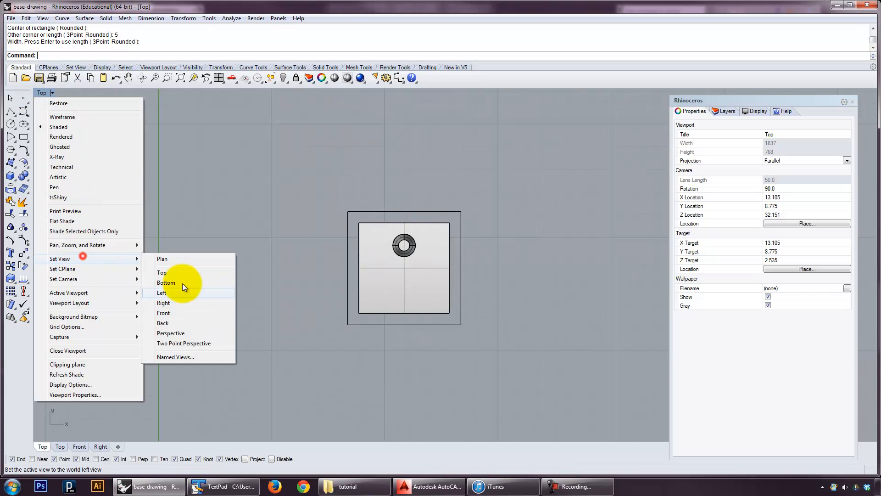
click(183, 333)
click(433, 340)
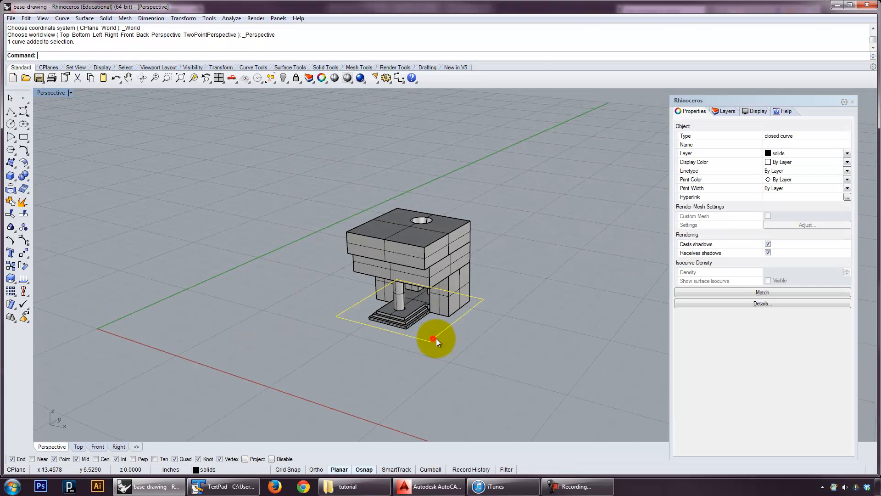
text(ExtrudeCrv)
key(Return)
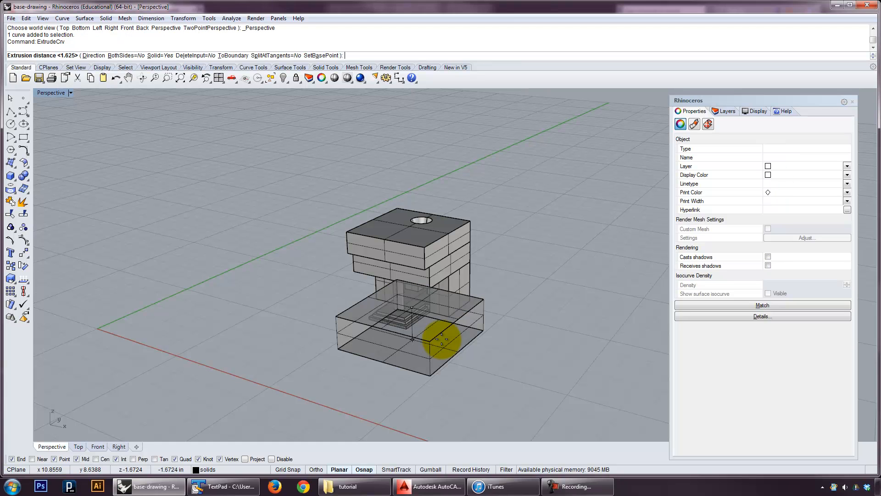
text(5)
key(Return)
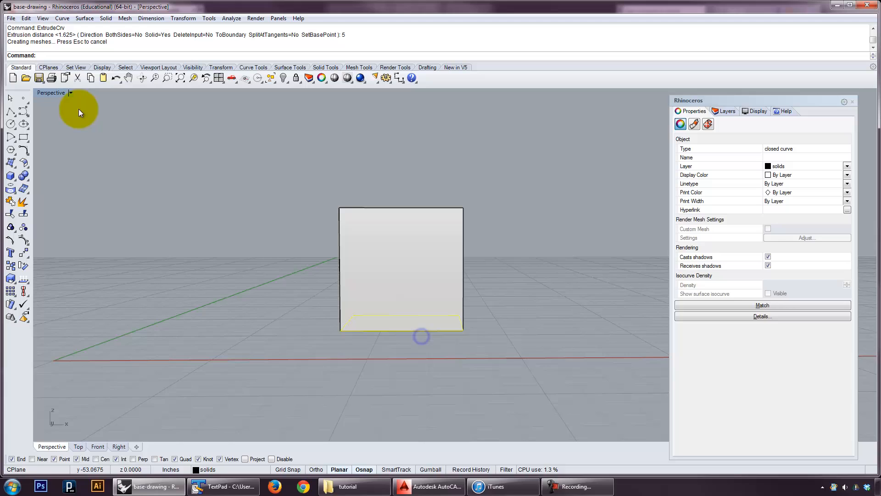
Set the viewport to Wireframe display and the Front view, and select the cube around the building.
click(51, 92)
click(55, 114)
click(211, 168)
text(front)
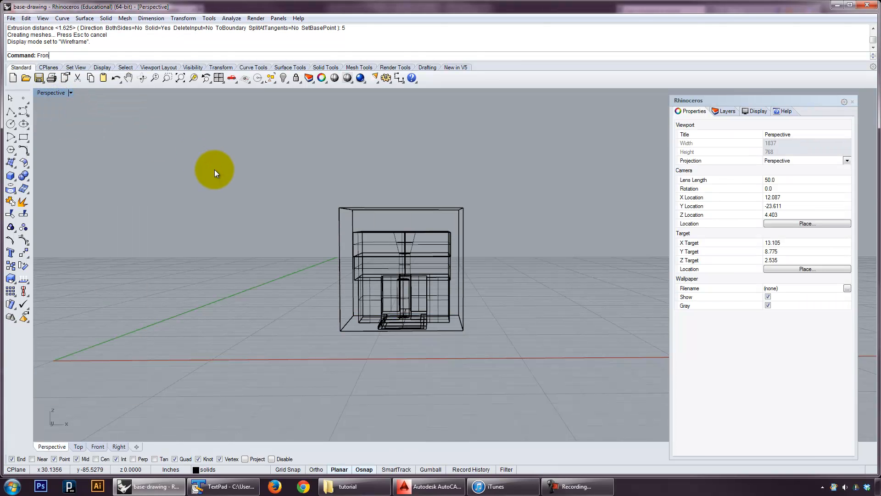
key(Return)
click(415, 208)
Try to move the cube down 0.25 inch from the midpoint of its top edge.
text(move)
key(Return)
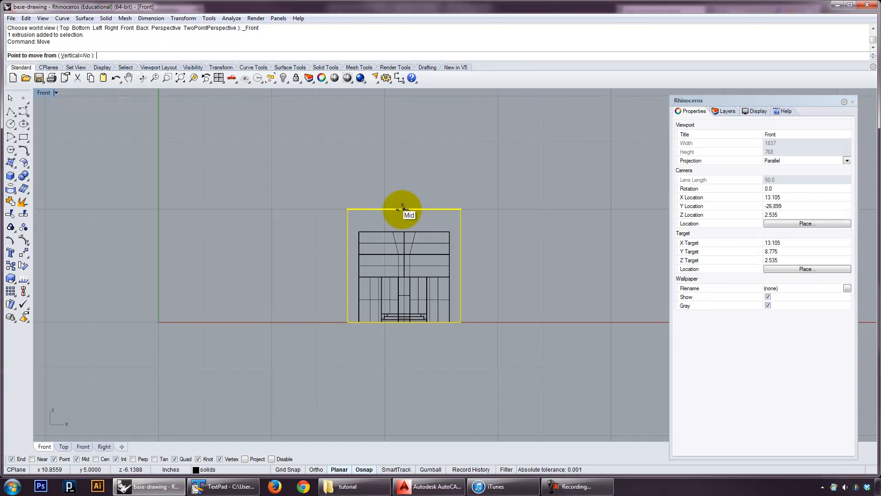
click(404, 209)
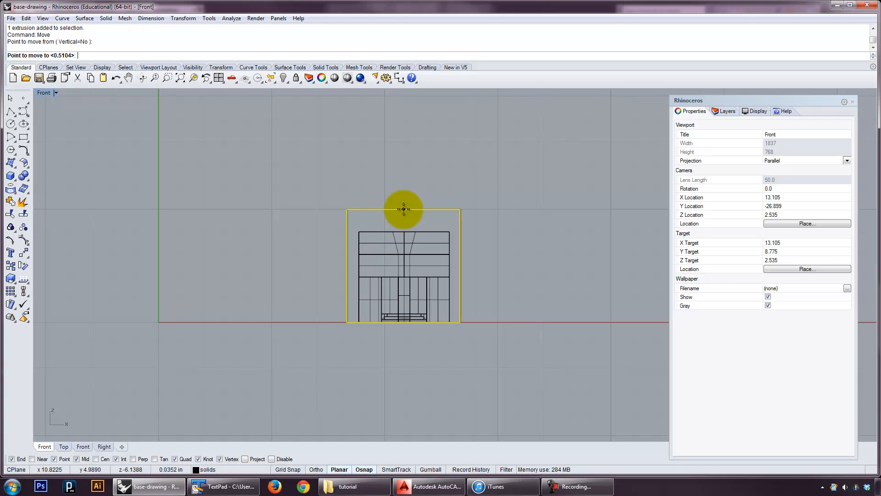
text(0,r-0.25)
key(Return)
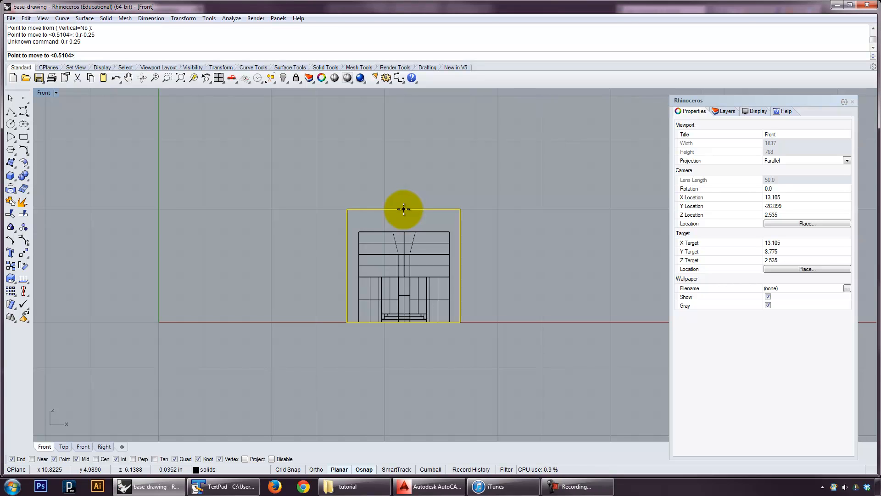
click(403, 209)
Move the cube down 0.25 inch relative to the midpoint of its top edge.
right_click(403, 208)
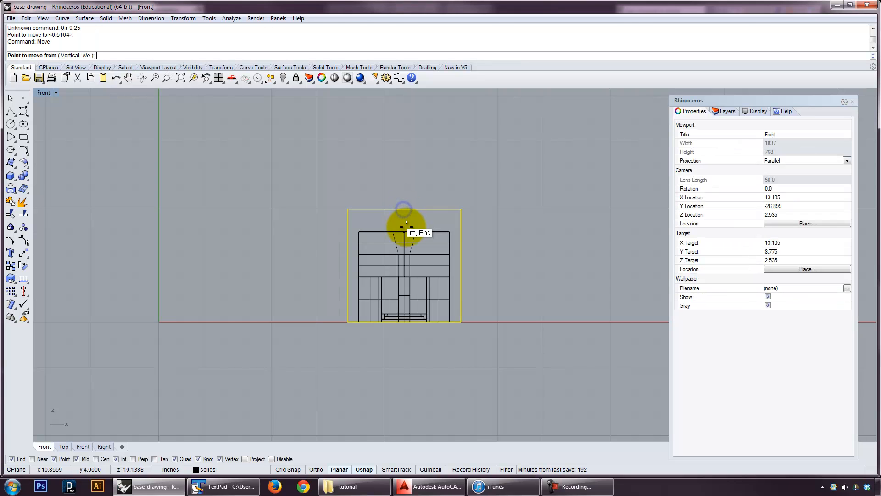
click(404, 209)
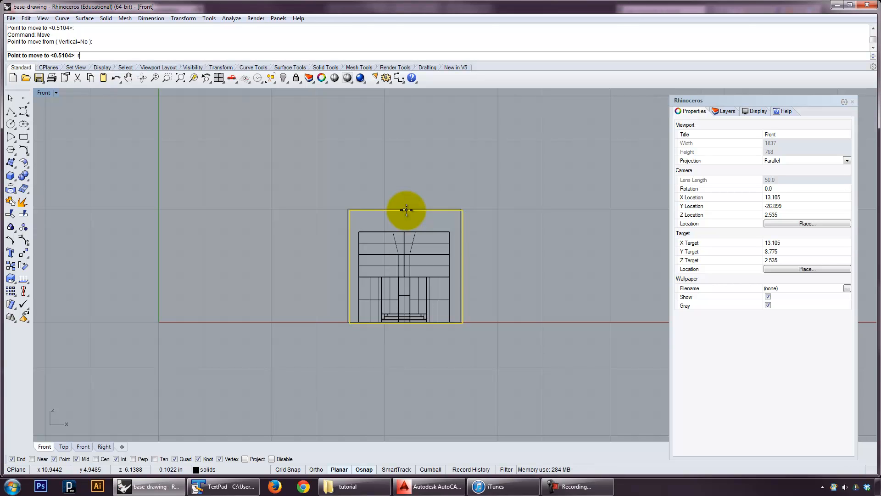
text(r0,-0,)
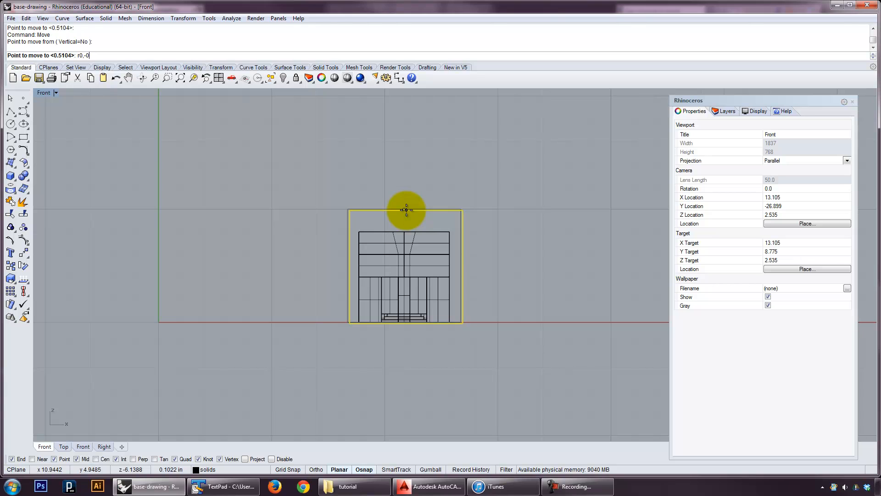
key(Return)
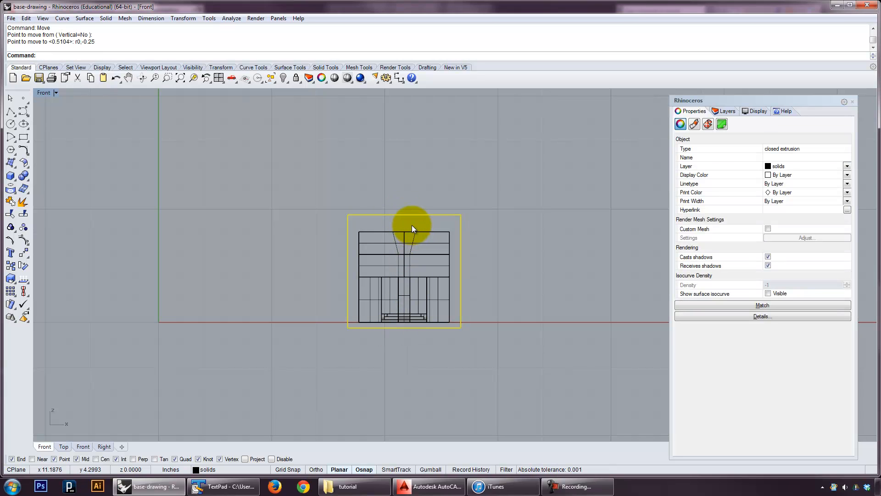
Move the cube straight up 0.25 inch in the Front view.
key(Return)
click(405, 214)
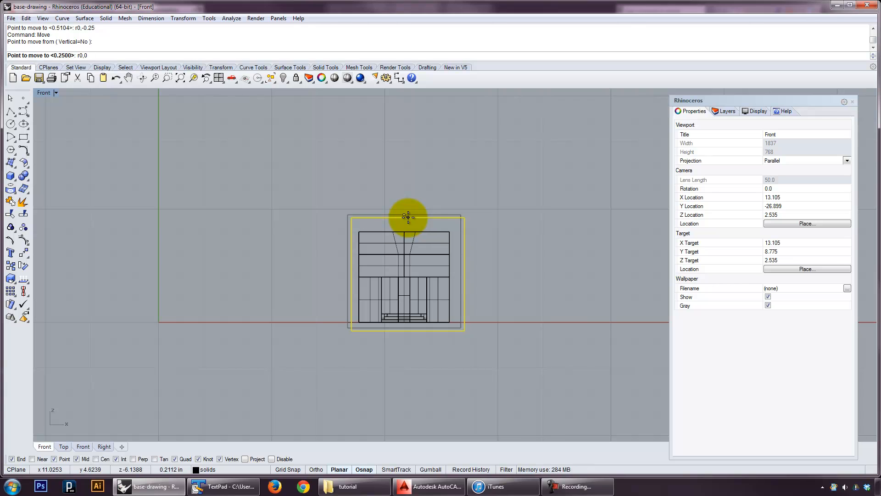
text(r0,0.25)
key(Return)
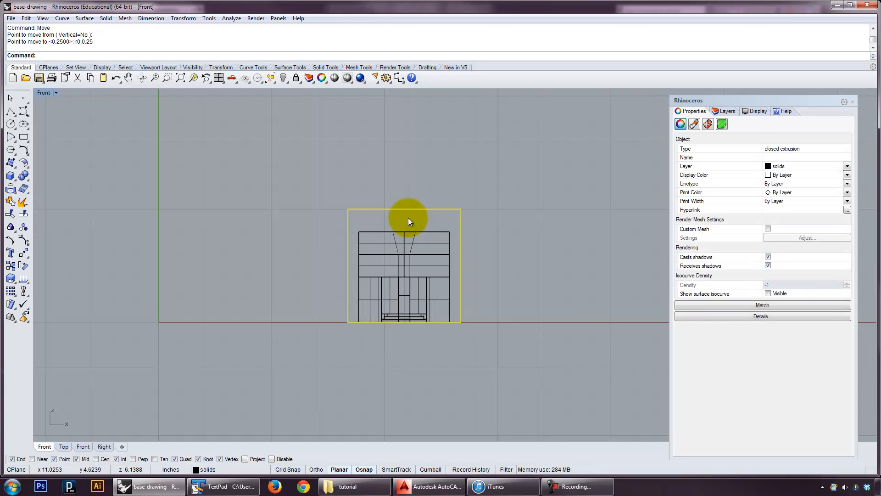
Move the cube up 0.5 inch, and undo the last two upward moves.
key(Return)
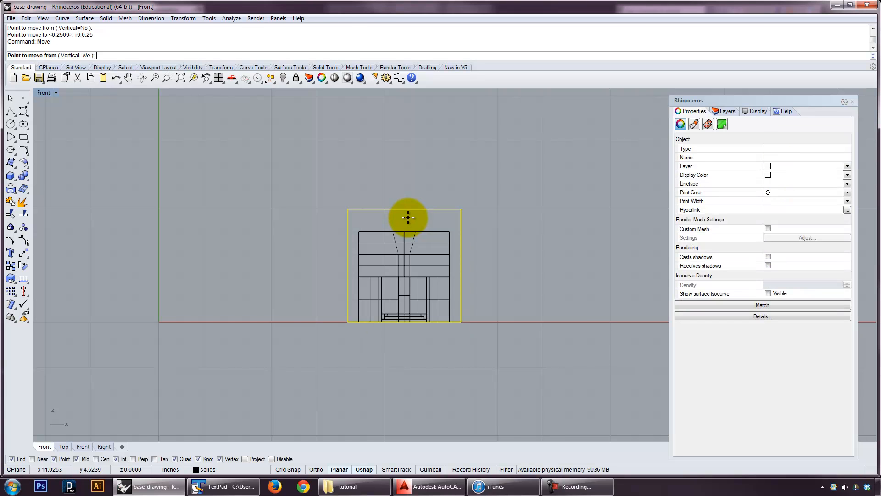
click(408, 210)
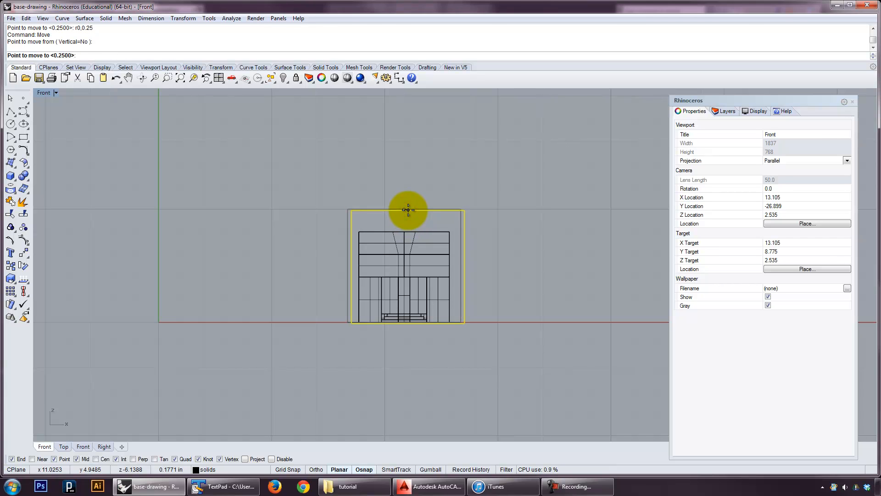
text(r0,0.5)
key(Return)
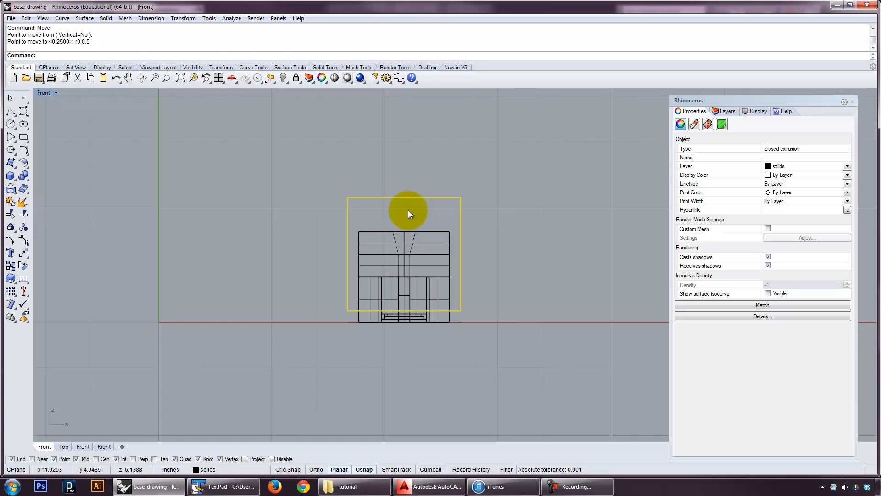
key(ctrl+z)
key(ctrl+z)
Move the cube down a further 0.25 inch in the Front view.
key(Return)
click(408, 210)
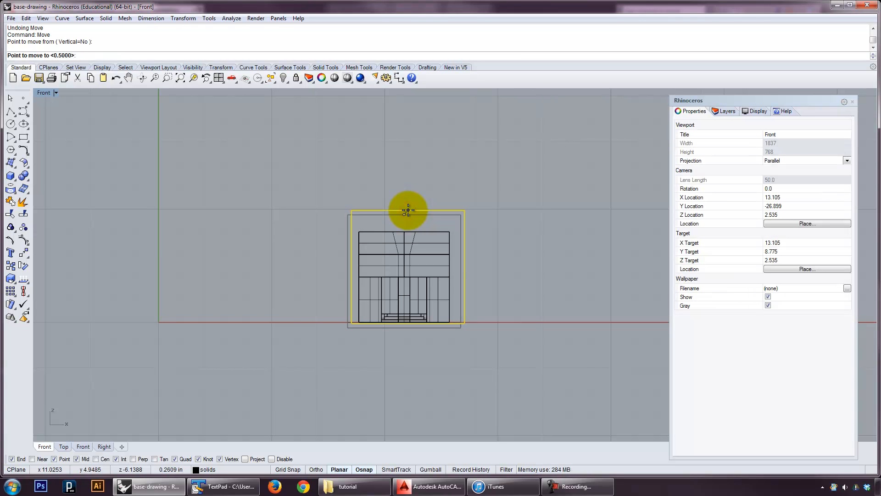
text(r0,-0.25)
key(Return)
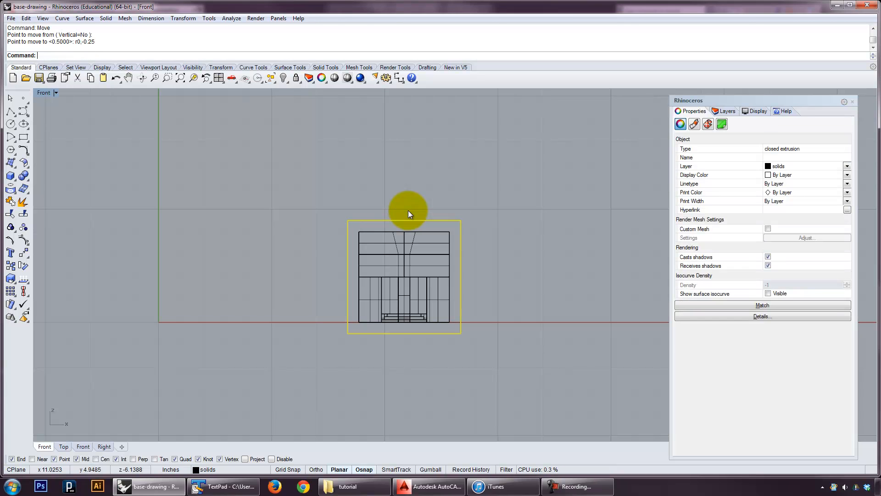
Deselect the cube and examine its position around the building in the four-viewport layout, fitted to the model's extents.
click(46, 92)
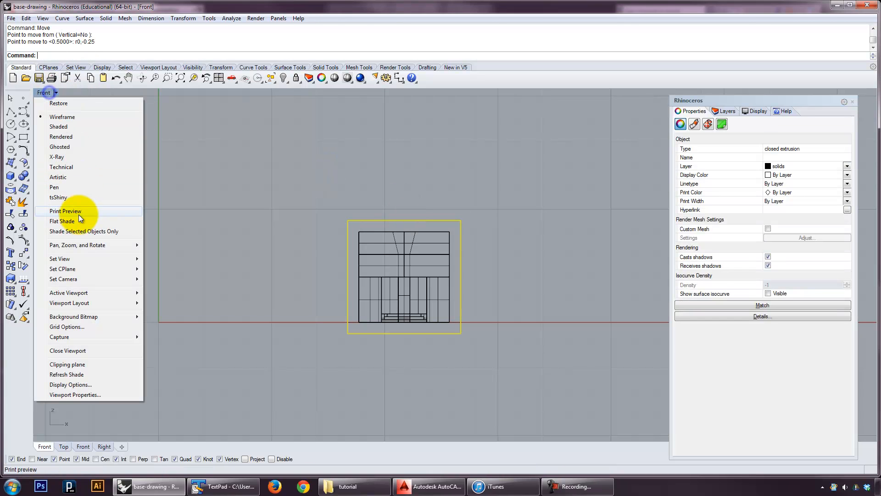
click(228, 215)
click(228, 214)
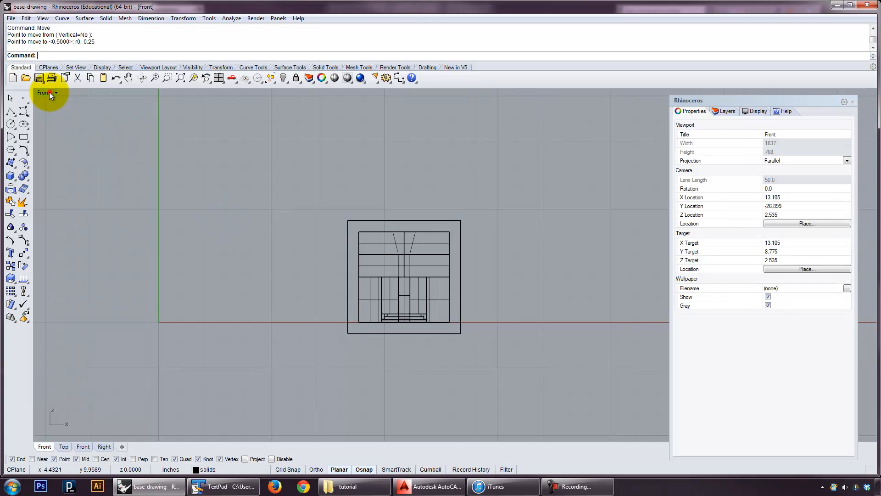
double_click(49, 93)
scroll(569, 307, down, 6)
right_drag(571, 309, 548, 330)
scroll(521, 321, down, 2)
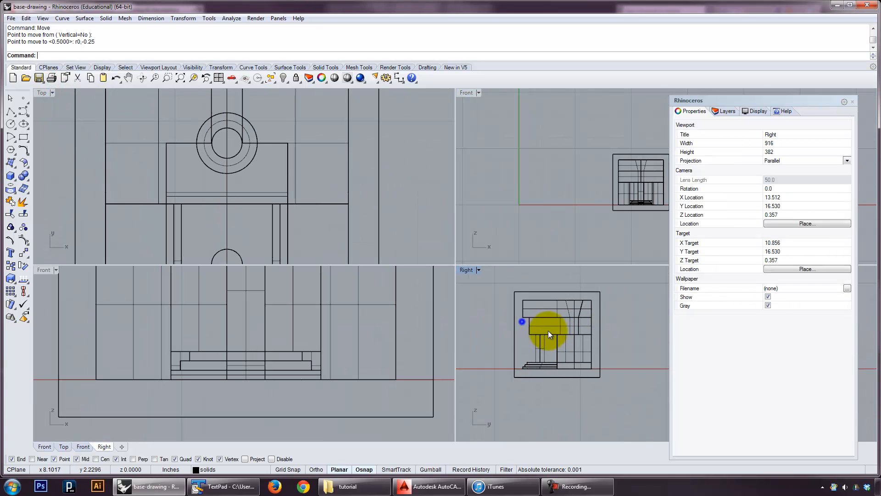
scroll(226, 191, down, 5)
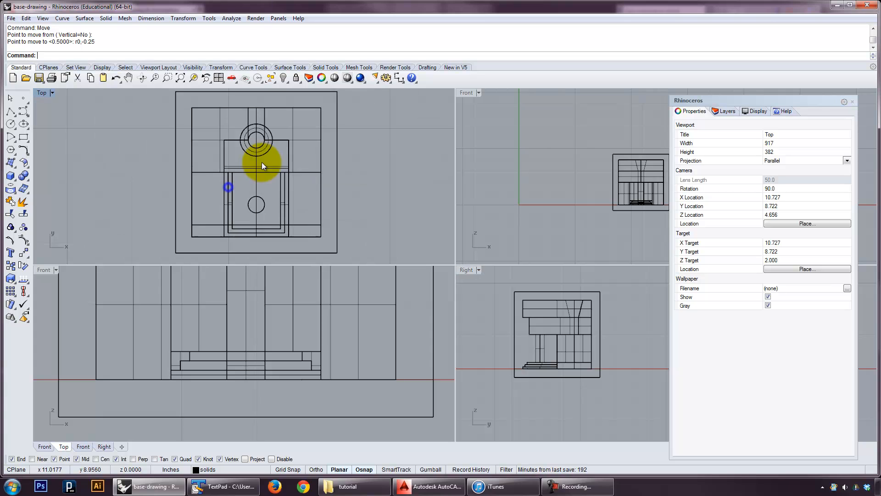
scroll(311, 356, down, 4)
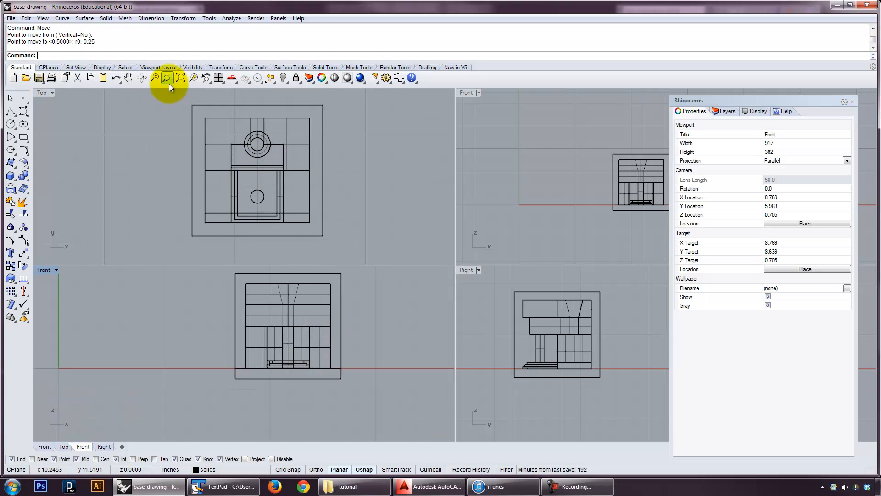
click(180, 78)
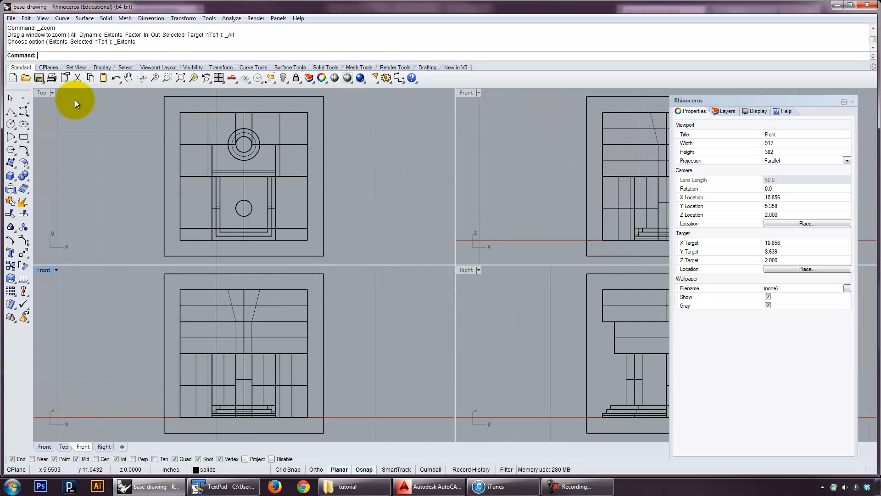
In the maximized Front view, draw a vertical polyline from the midpoint of the cube's top edge to the midpoint of its bottom edge.
double_click(462, 94)
right_drag(478, 193, 391, 180)
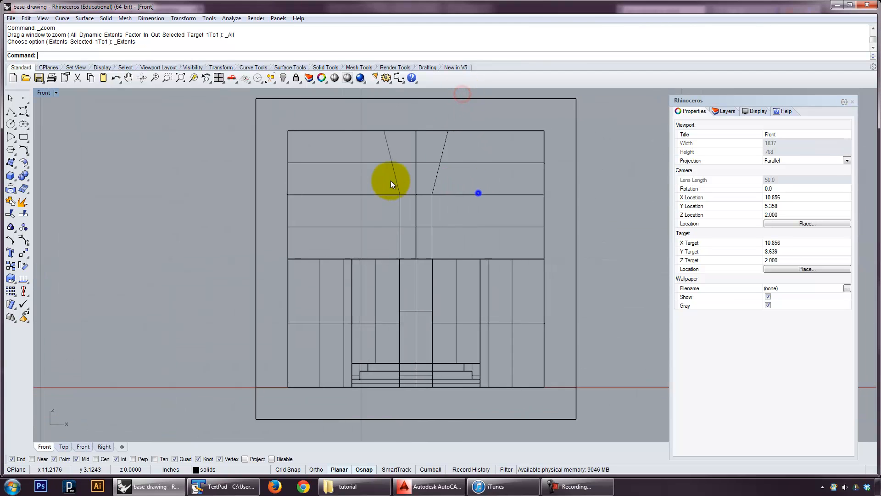
scroll(395, 179, down, 4)
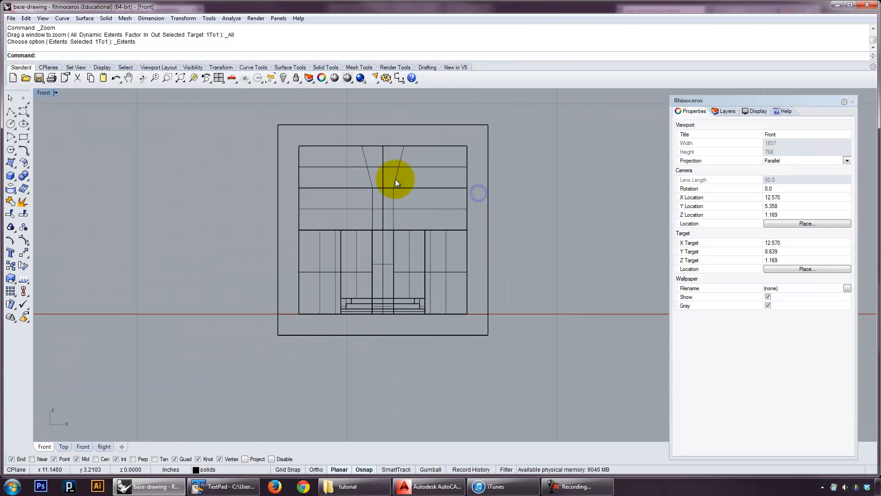
click(11, 112)
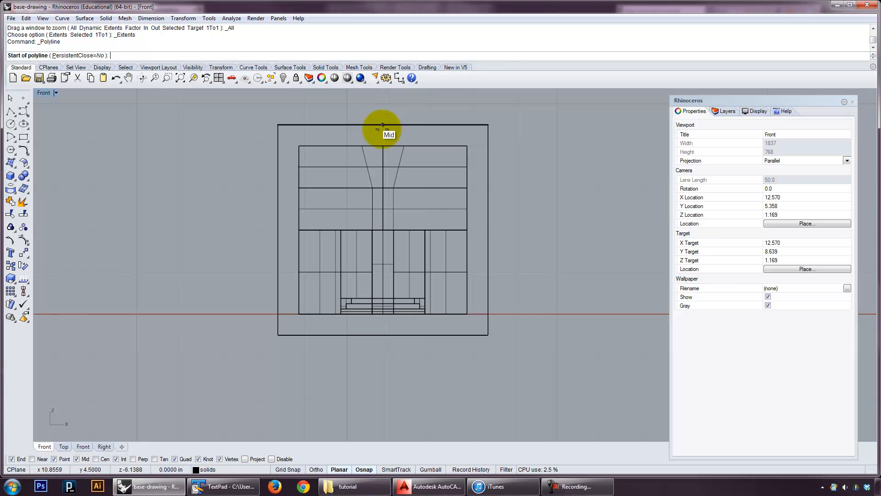
click(383, 124)
click(387, 330)
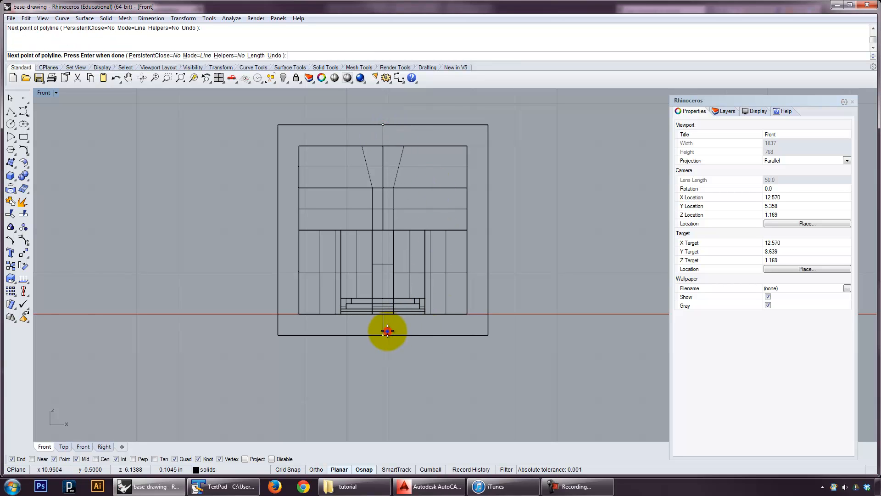
key(Return)
Trim away the right half of the cube, using the vertical centerline as the cutting object.
text(Trim)
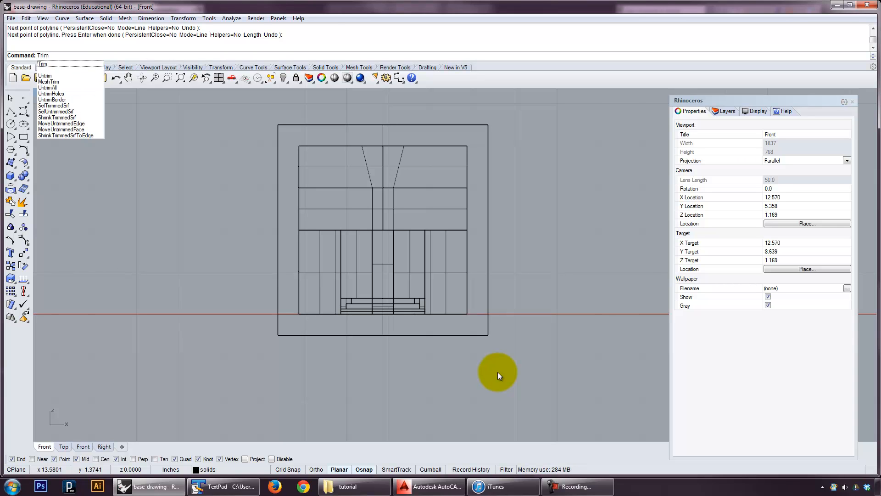
key(Return)
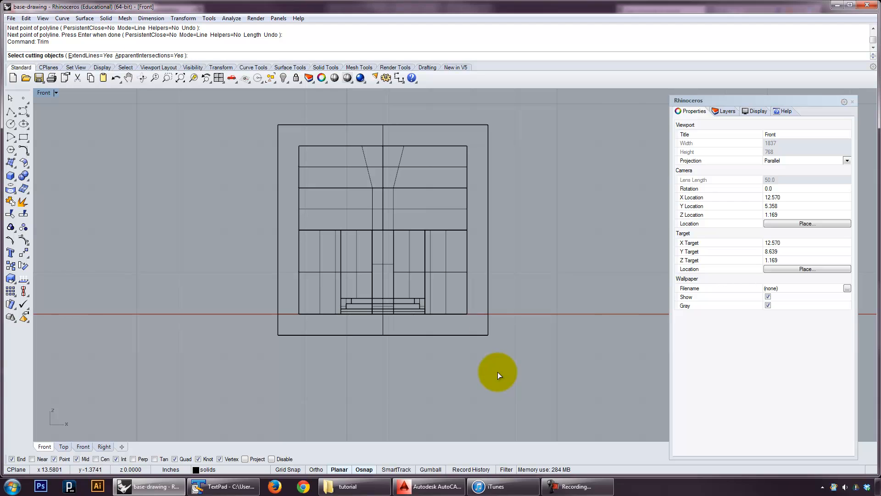
click(382, 323)
right_click(395, 351)
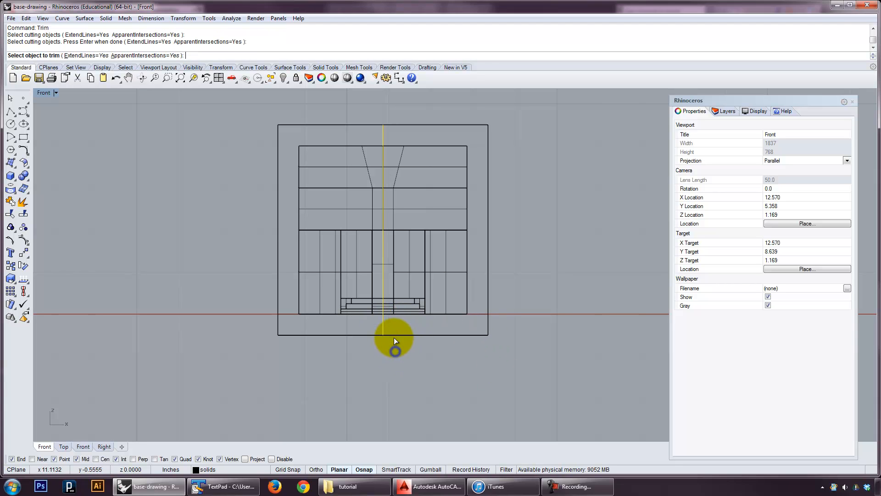
click(393, 335)
Set the viewport to Shaded display in Perspective and end the trim with the half cube and building in sight.
click(48, 92)
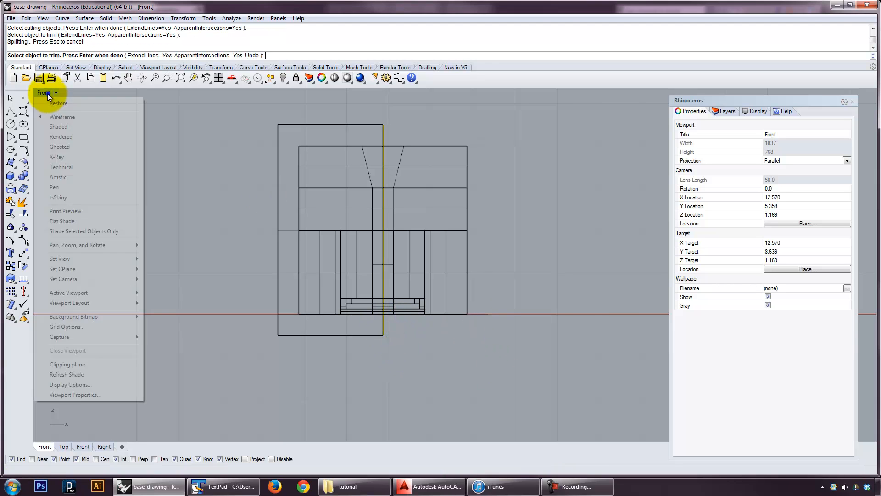
click(52, 128)
click(113, 174)
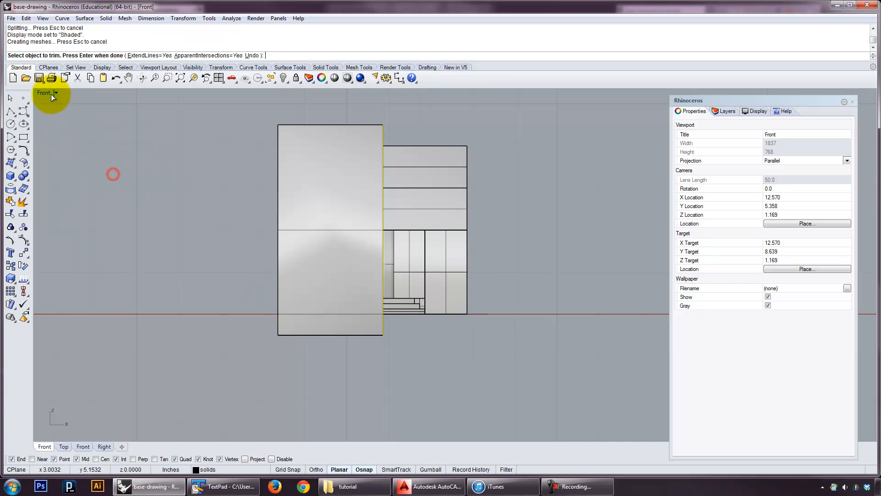
click(51, 95)
mouse_move(94, 260)
click(162, 331)
right_drag(368, 274, 349, 293)
key(Return)
scroll(356, 304, down, 6)
Cap the open side of the remaining half cube to make it a closed solid.
click(321, 269)
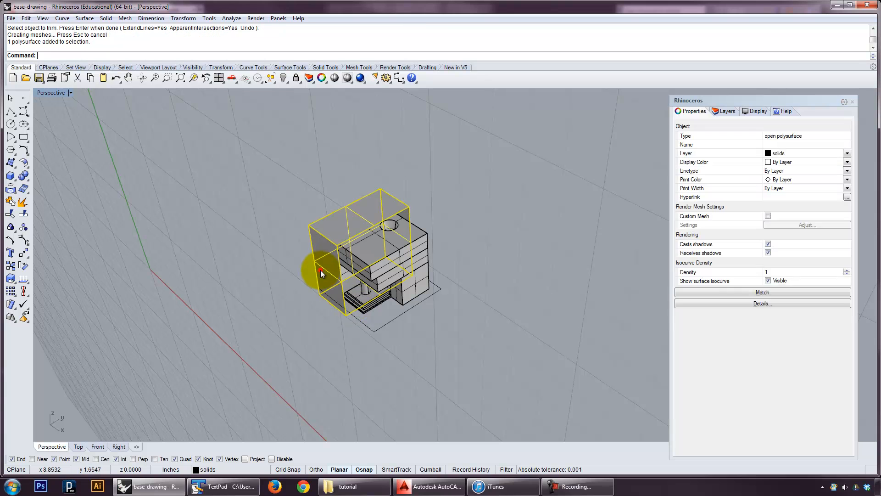
text(cap)
key(Return)
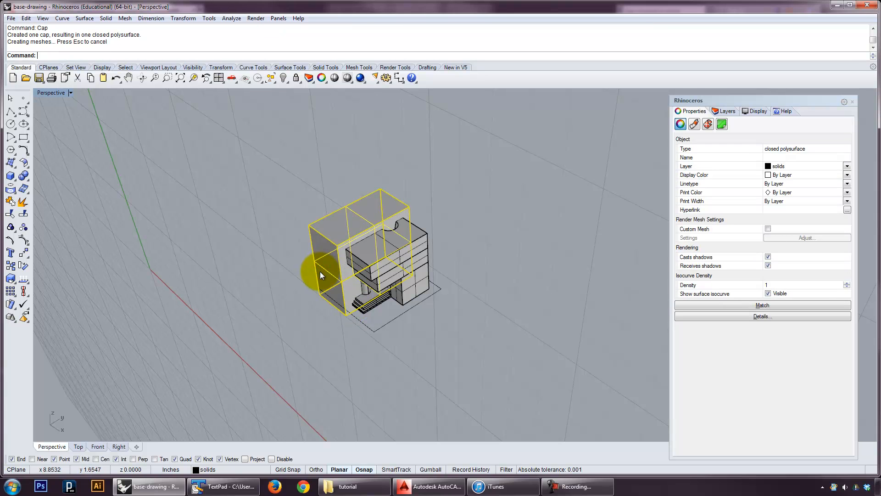
Mirror the capped half cube across its cut face, keeping the original, to complete the full cube around the building.
right_drag(328, 266, 390, 235)
click(461, 205)
right_drag(443, 293, 469, 277)
click(354, 311)
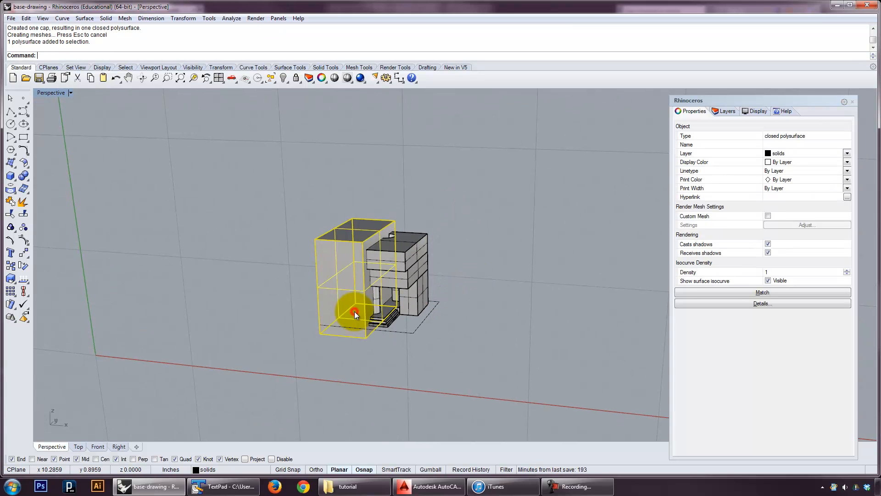
text(mir)
key(Return)
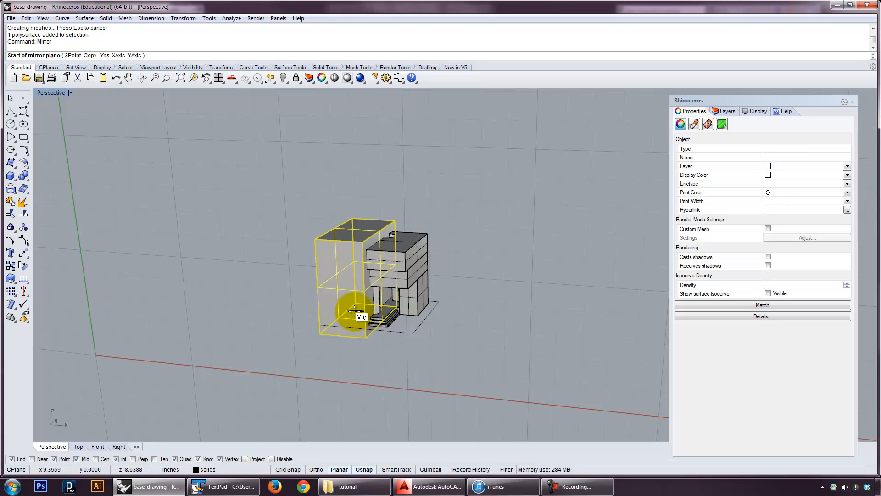
scroll(369, 345, up, 2)
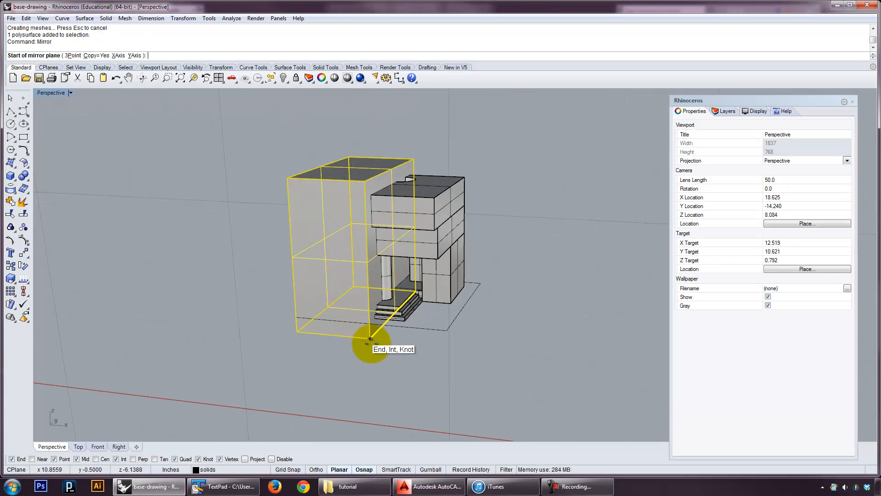
click(370, 338)
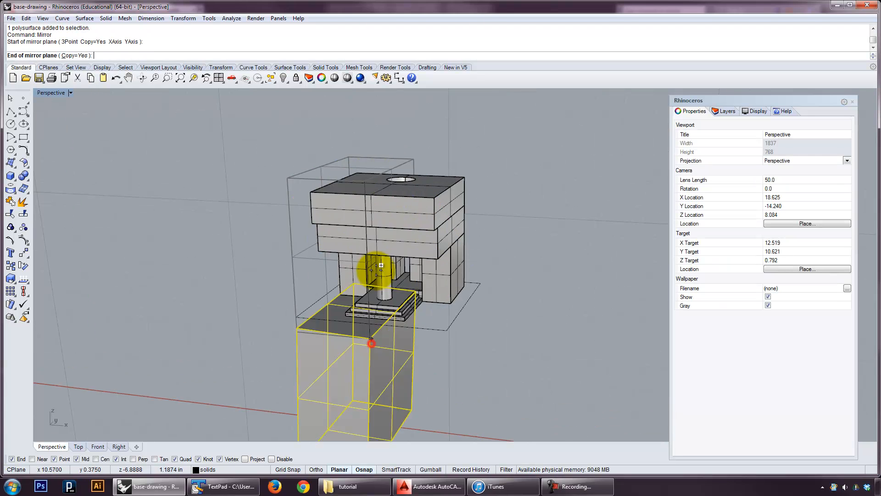
click(364, 180)
click(359, 400)
right_drag(361, 398, 418, 385)
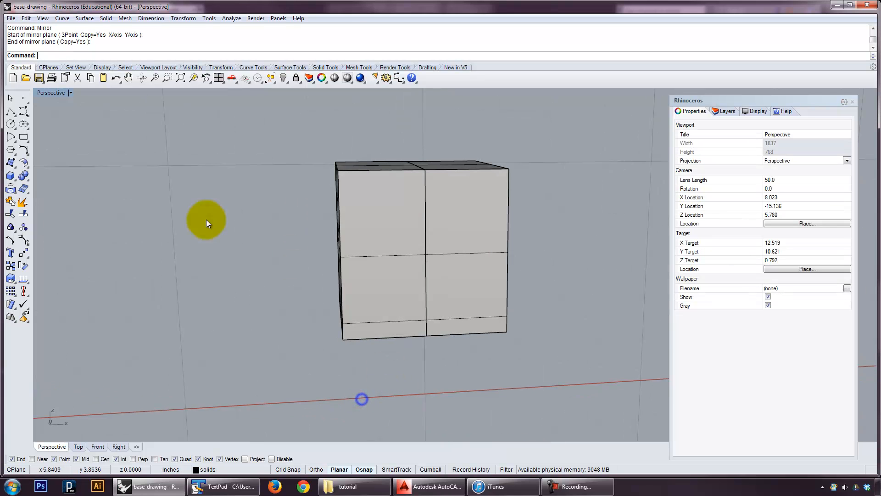
Set the Perspective viewport to Wireframe display and view the building inside the cube.
right_click(59, 93)
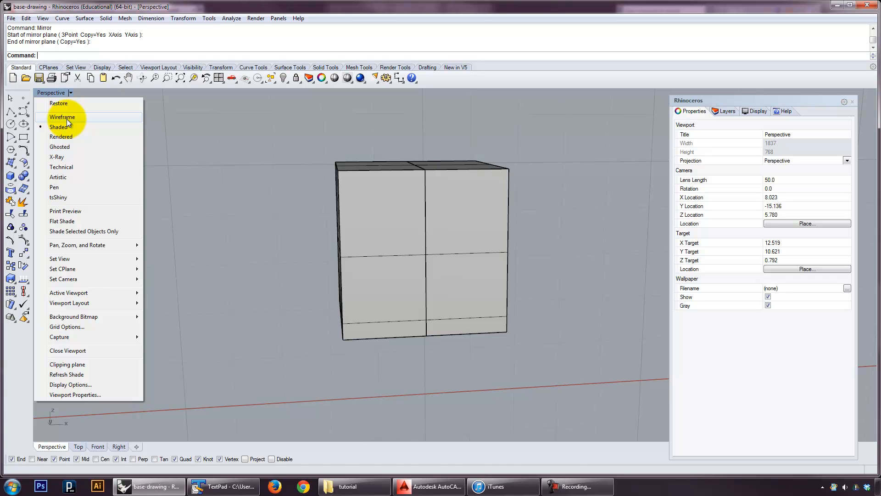
click(67, 118)
right_drag(211, 179, 242, 227)
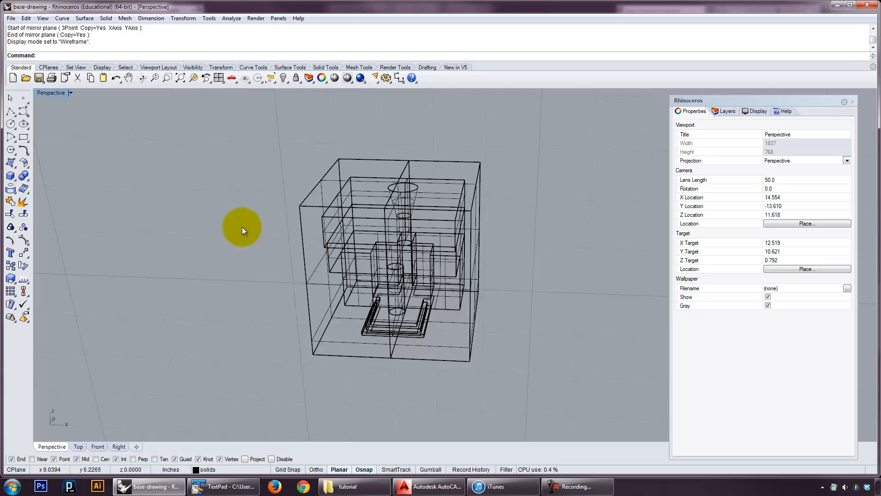
Copy the building solid out of the cube, about 7.7 inches along the X axis.
click(343, 233)
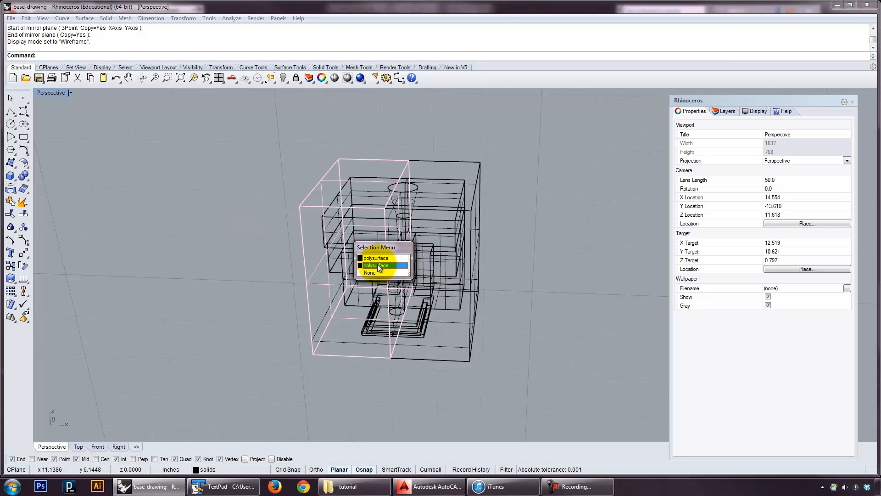
click(381, 257)
text(copy)
key(Return)
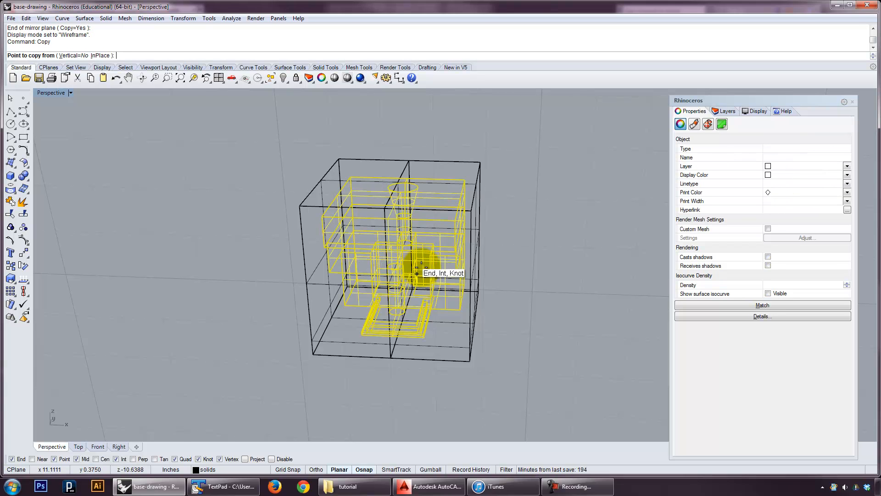
scroll(433, 265, down, 3)
click(449, 329)
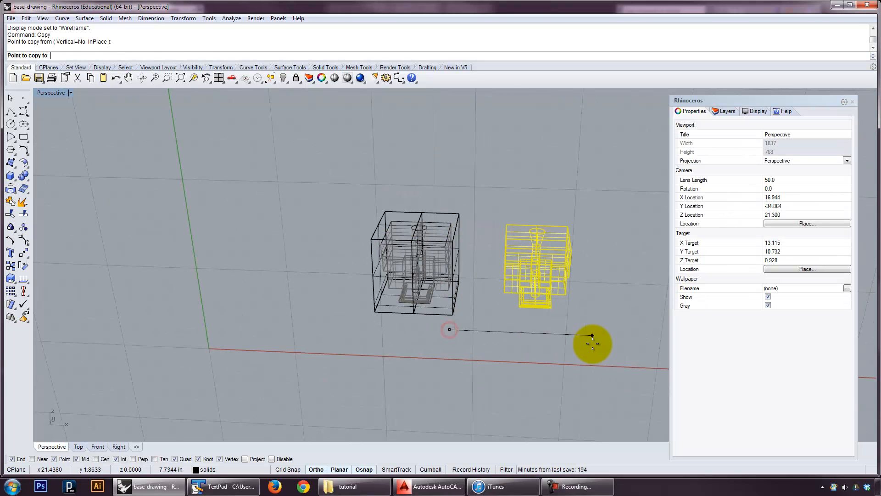
key(Return)
right_drag(593, 345, 564, 335)
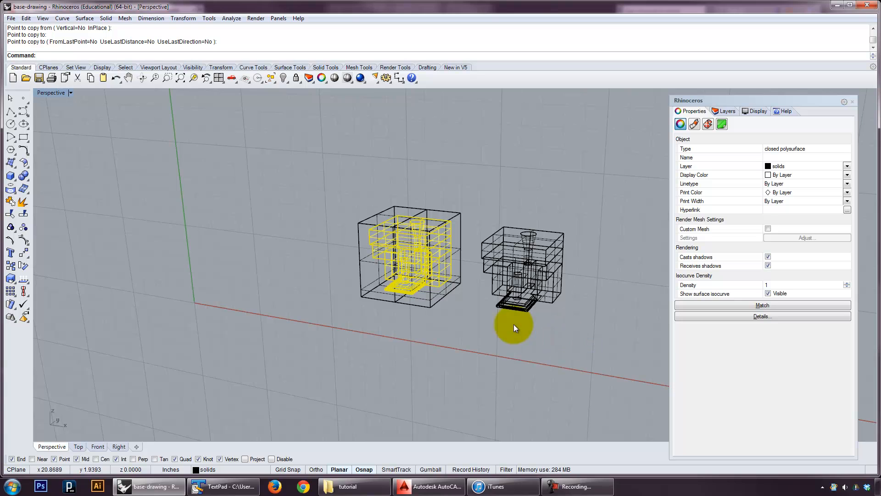
Draw a solid box tightly enclosing the copied building, snapping its base and height to the building's outer corners.
click(10, 176)
scroll(514, 248, up, 3)
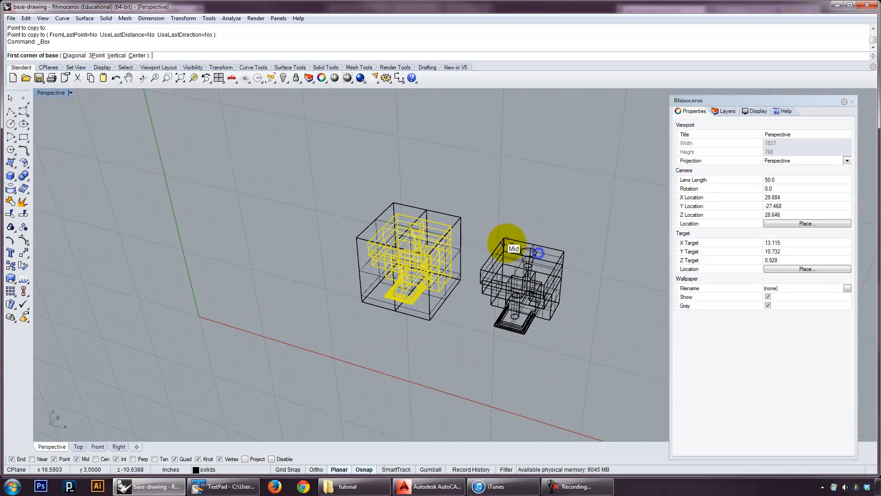
click(509, 238)
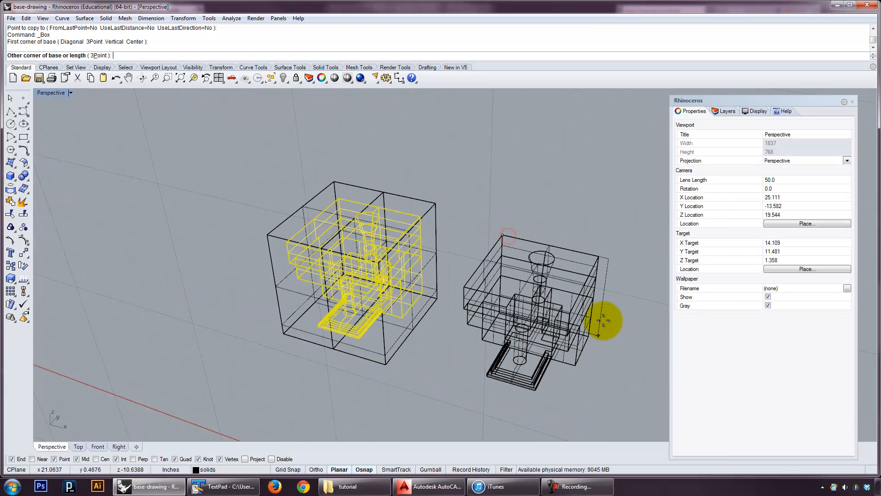
right_drag(617, 269, 572, 266)
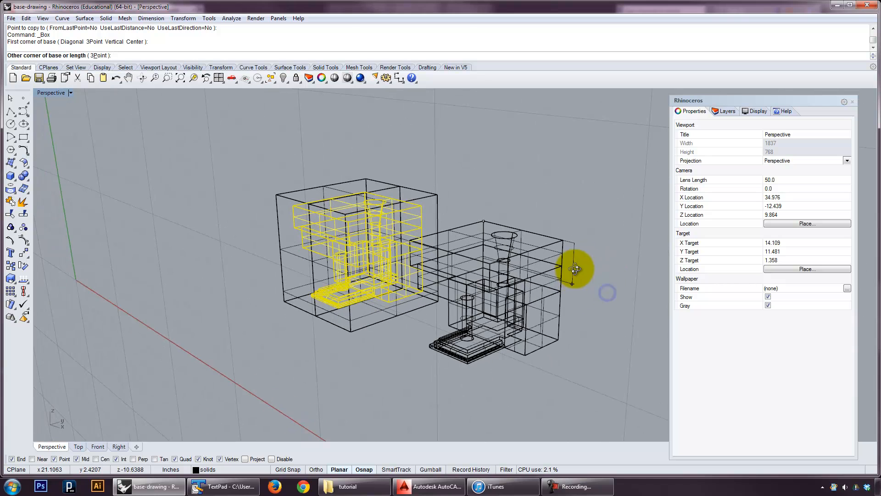
click(488, 263)
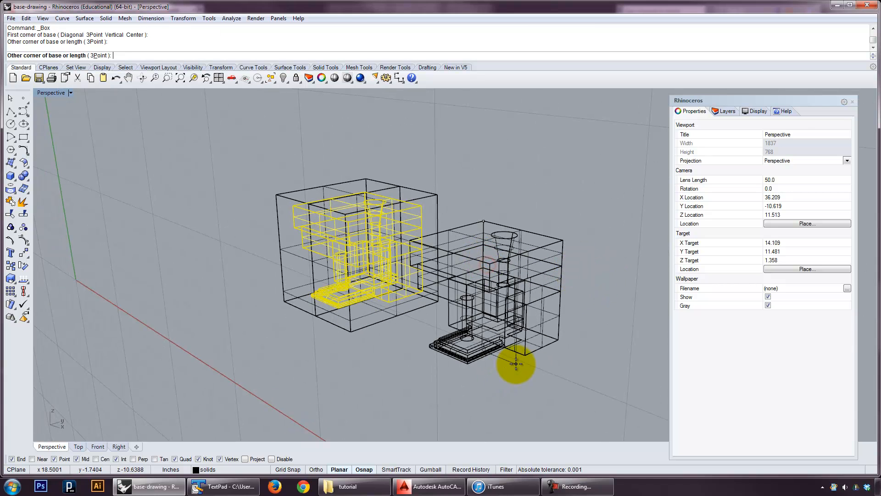
click(559, 342)
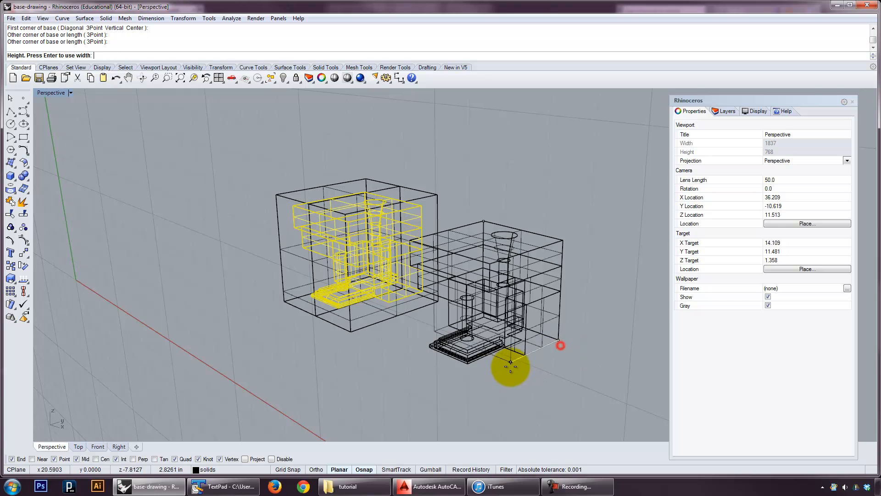
click(473, 365)
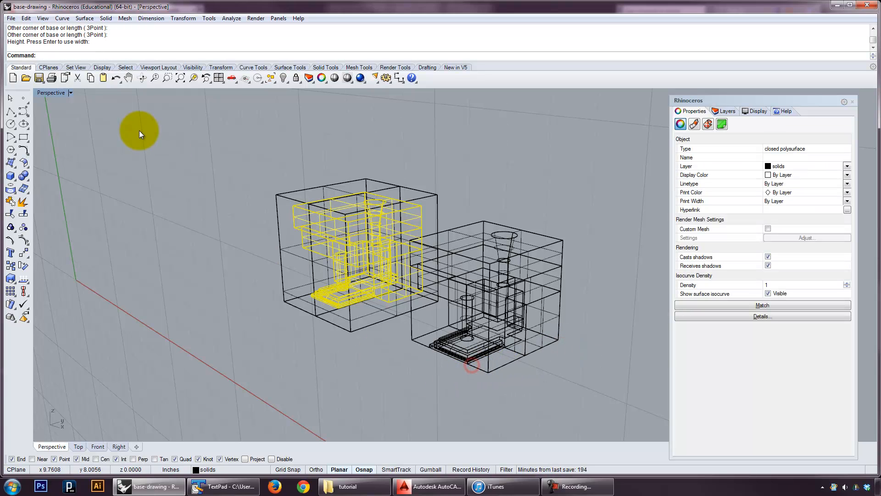
Set the viewport to Shaded display and incrementally save the model as base-drawing.3dm in the tutorial folder.
click(61, 94)
click(78, 117)
mouse_move(205, 193)
right_down()
mouse_move(242, 199)
mouse_move(177, 181)
right_up()
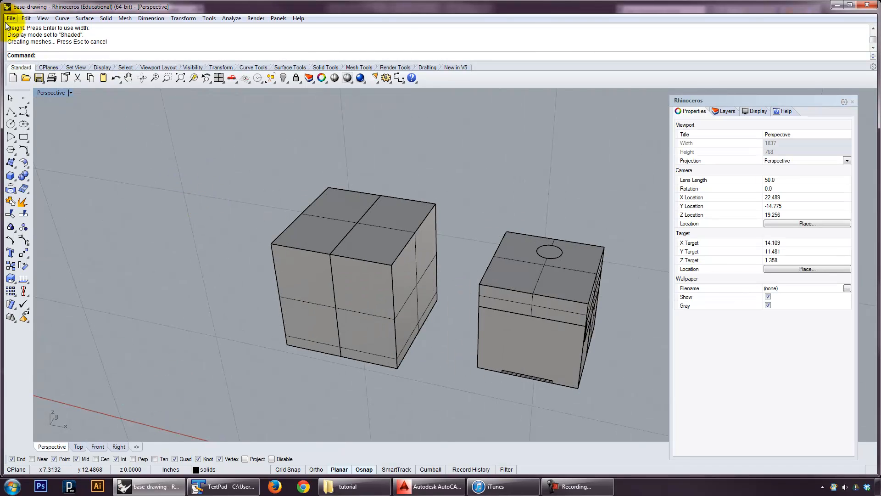
click(10, 19)
click(27, 82)
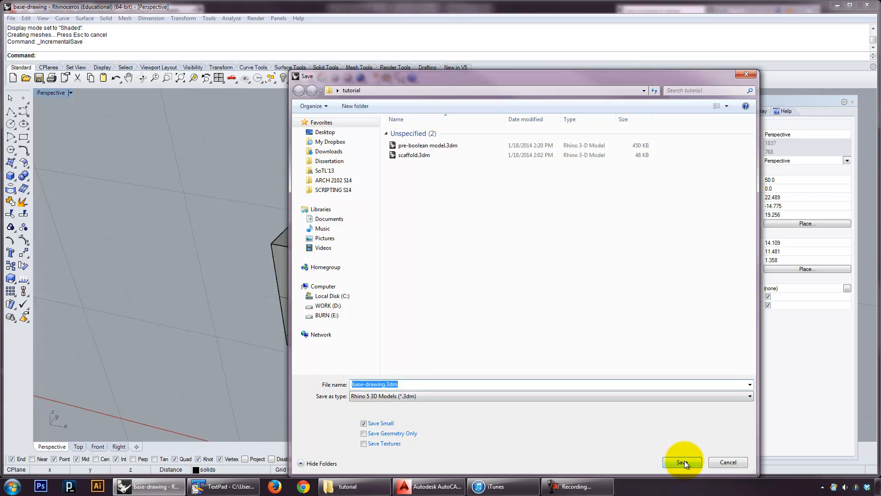
click(690, 461)
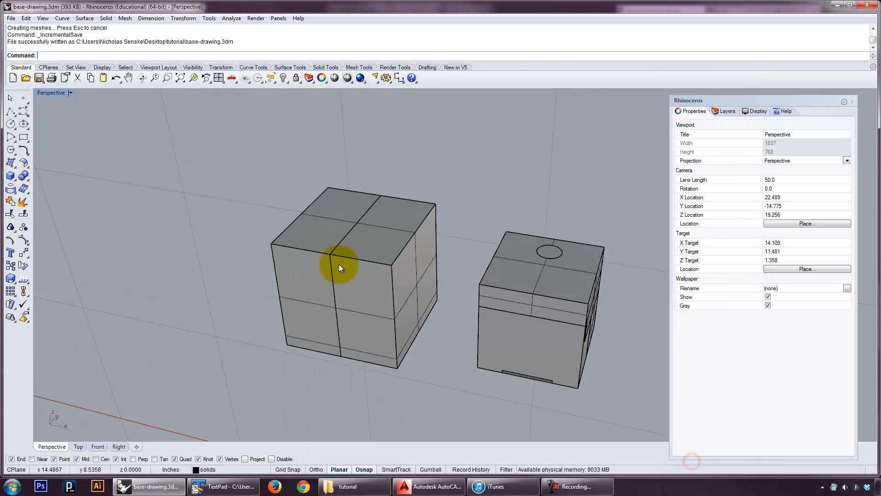
Subtract the copied building from its enclosing box with BooleanDifference.
right_drag(343, 275, 337, 255)
right_drag(576, 283, 545, 274)
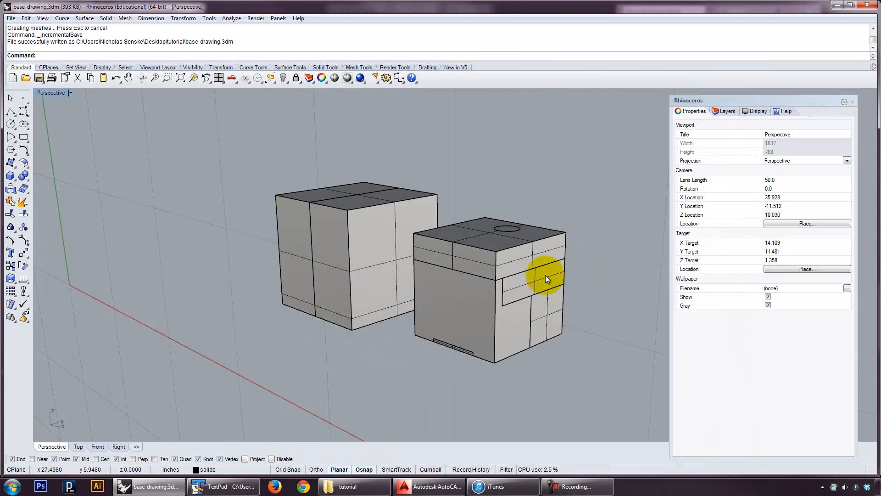
text(Bool)
key(Return)
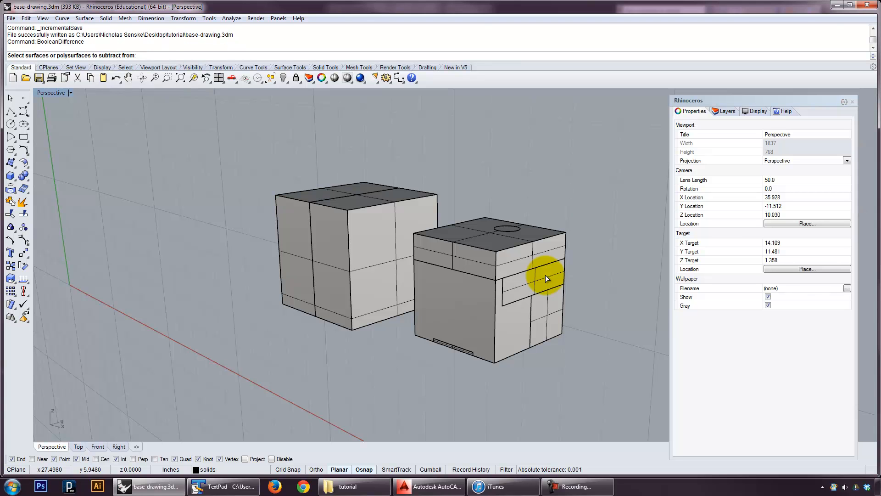
click(516, 324)
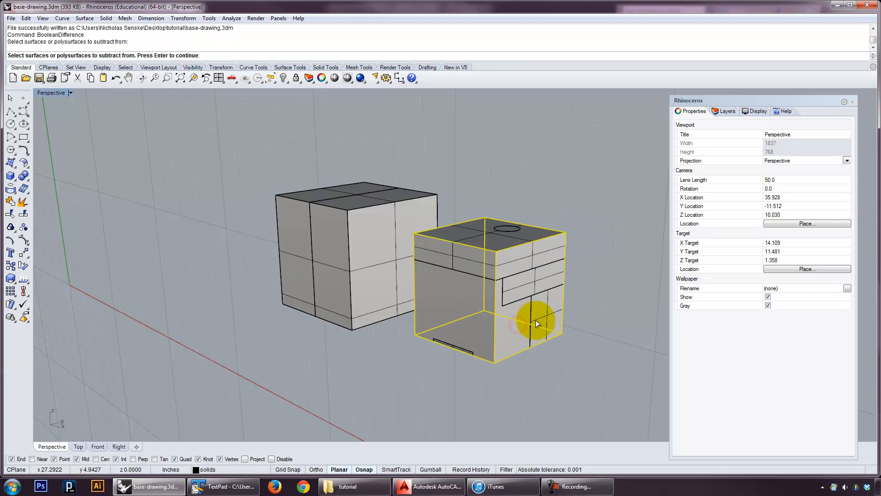
key(Return)
click(537, 293)
key(Return)
Inspect the subtracted box from several angles in Wireframe and Technical display, and return to Shaded display.
right_drag(589, 297, 256, 200)
right_drag(387, 187, 420, 275)
click(52, 93)
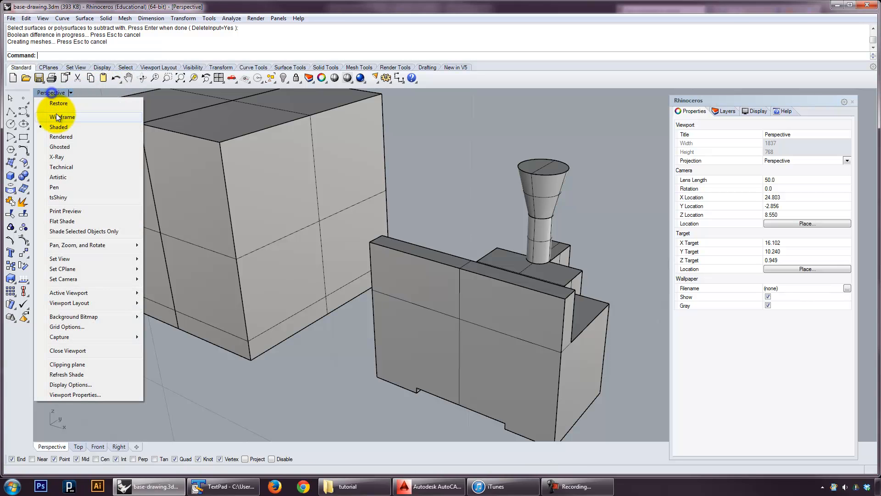
click(56, 117)
click(43, 92)
click(73, 172)
right_drag(563, 279, 546, 303)
scroll(475, 382, down, 4)
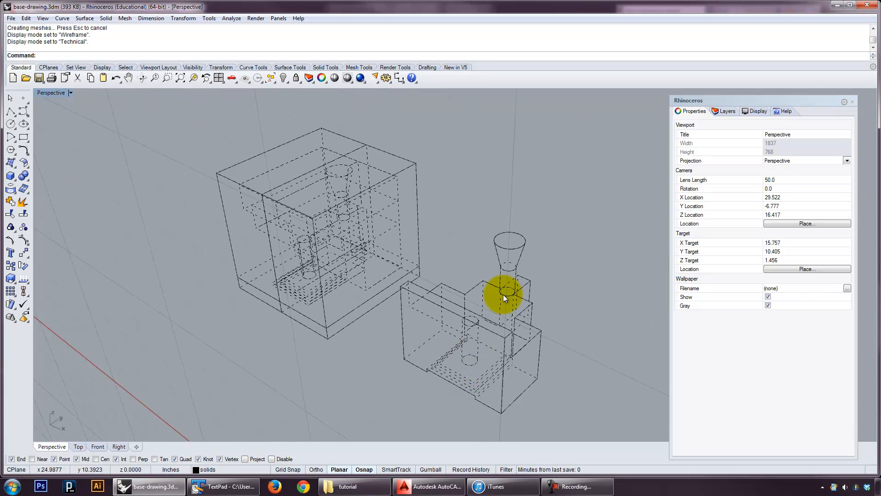
click(69, 92)
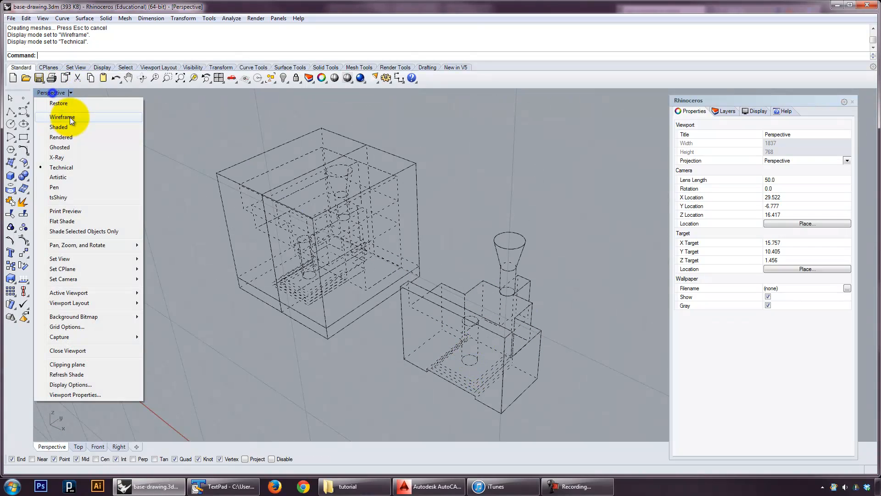
click(69, 126)
right_drag(399, 294, 276, 255)
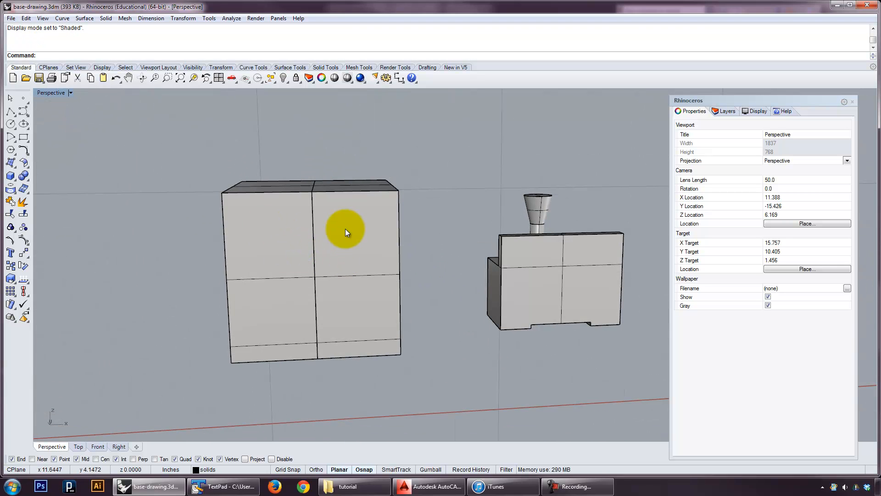
Copy the full cube with the building and curves inside it to the empty area on its left.
scroll(347, 328, down, 5)
drag(406, 384, 236, 218)
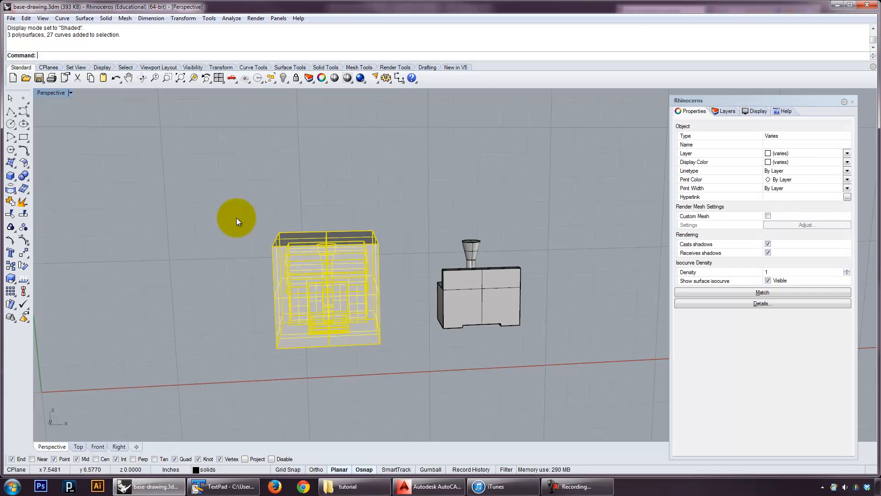
text(copy)
key(Return)
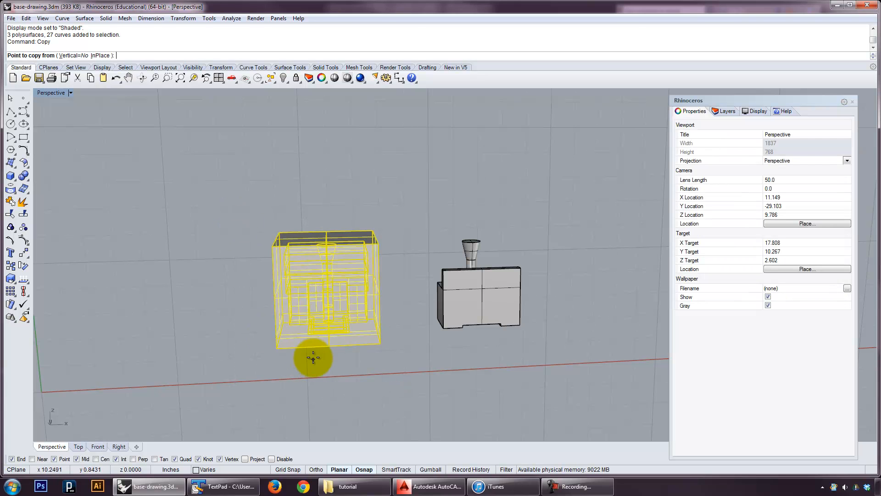
click(327, 374)
click(153, 372)
key(Return)
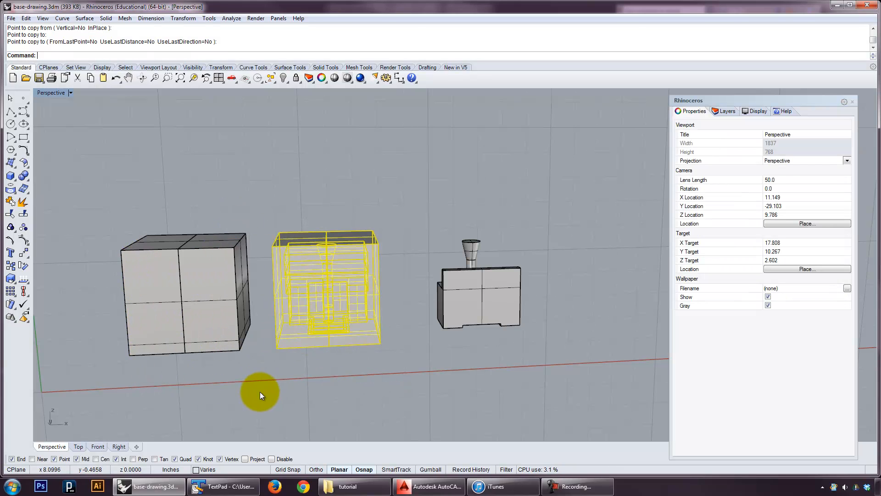
Delete the right half of the copied cube and the left half of the original cube.
click(222, 338)
key(Delete)
click(287, 335)
key(Delete)
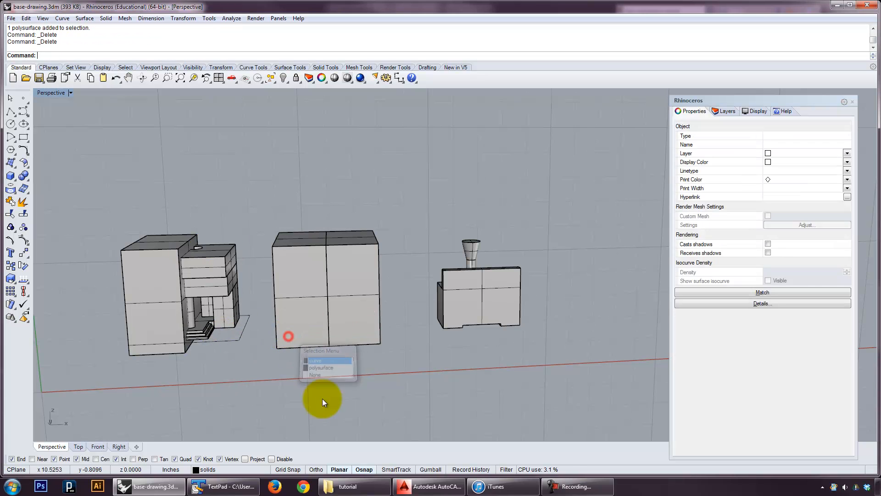
key(ctrl+z)
click(296, 339)
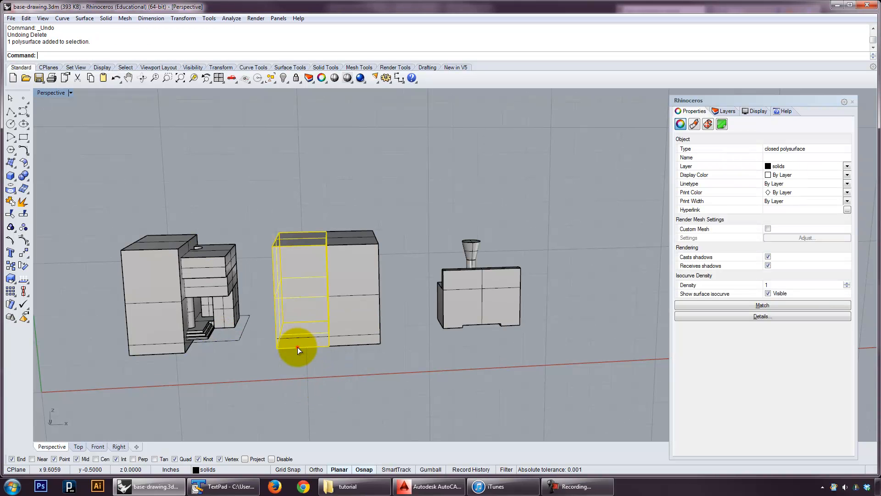
key(Delete)
Delete the rectangular base outline curves around the two buildings with half cubes.
shift+right_drag(311, 373, 324, 366)
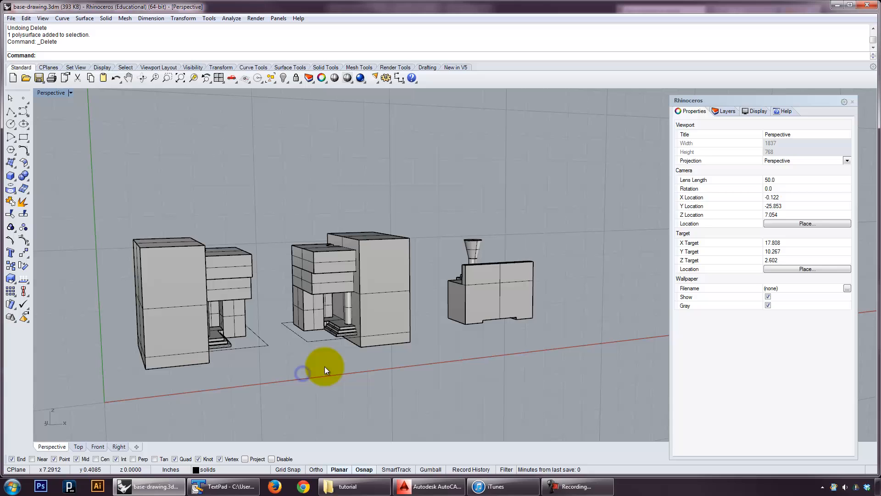
click(250, 339)
key(Delete)
Subtract the building from the leftmost half cube with BooleanDifference.
right_drag(283, 346, 252, 354)
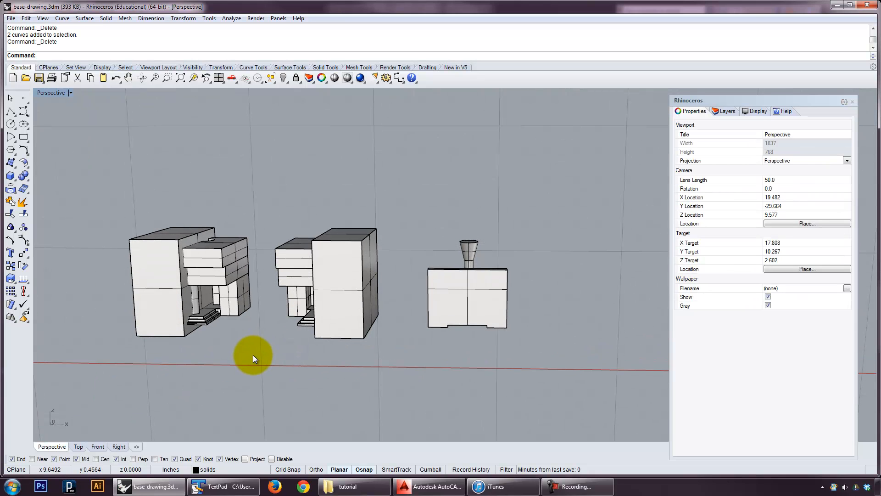
text(BooleanDifference)
key(Return)
right_drag(252, 354, 230, 390)
click(184, 280)
right_click(250, 307)
click(254, 280)
right_click(257, 288)
Delete three leftover construction curves beside the carved left half cube.
right_drag(256, 299, 243, 304)
scroll(260, 272, up, 8)
drag(313, 303, 277, 272)
key(Delete)
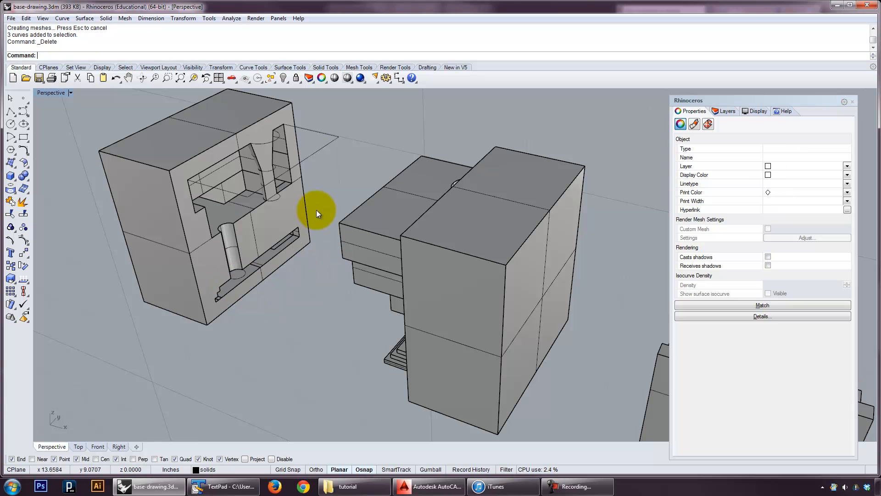
Delete the remaining construction curves around the carved openings of the leftmost half cube.
mouse_move(313, 184)
right_down()
mouse_move(315, 157)
mouse_move(315, 168)
right_up()
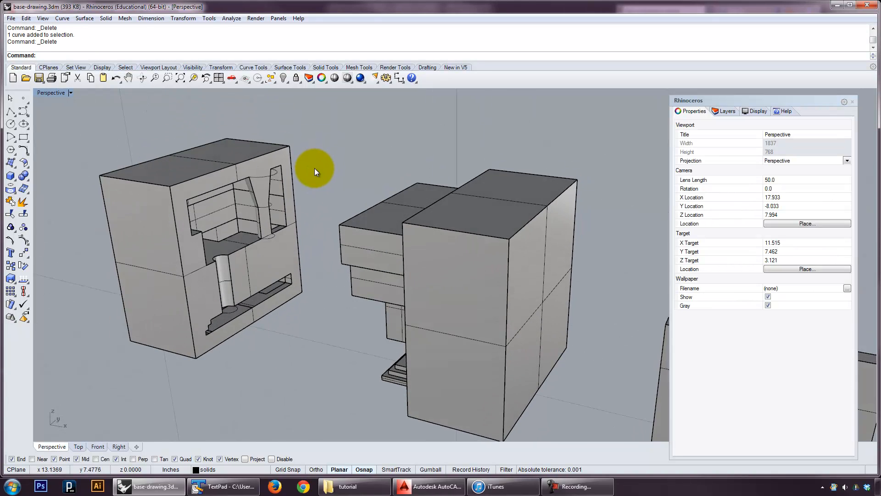
scroll(260, 167, up, 5)
click(260, 171)
key(Delete)
click(267, 222)
key(Delete)
click(269, 281)
key(Delete)
mouse_move(338, 251)
right_down()
mouse_move(370, 265)
mouse_move(339, 265)
right_up()
right_drag(273, 287, 311, 284)
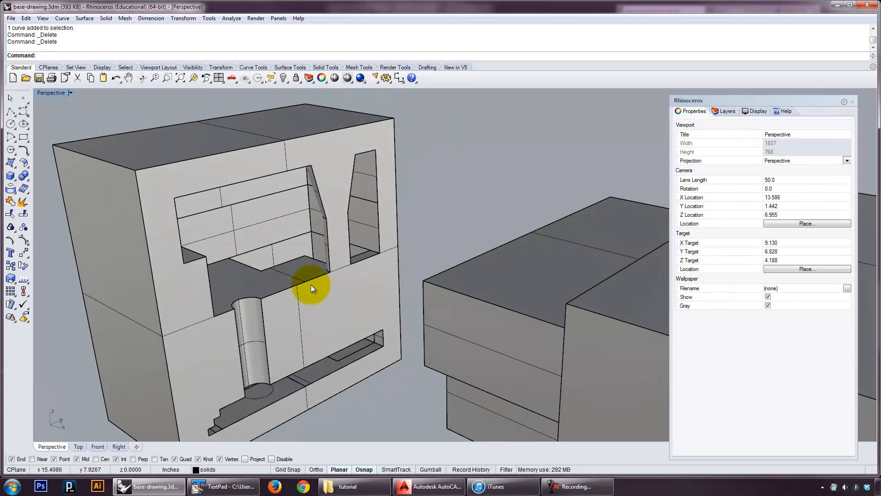
scroll(320, 315, down, 6)
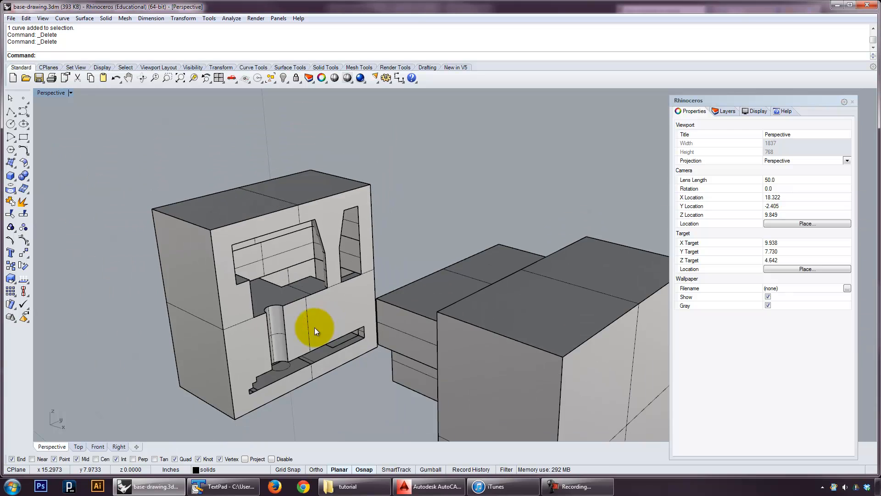
Subtract the overlapping building solid from the middle half cube with BooleanDifference.
right_drag(273, 342, 275, 303)
right_drag(331, 318, 480, 340)
right_click(417, 238)
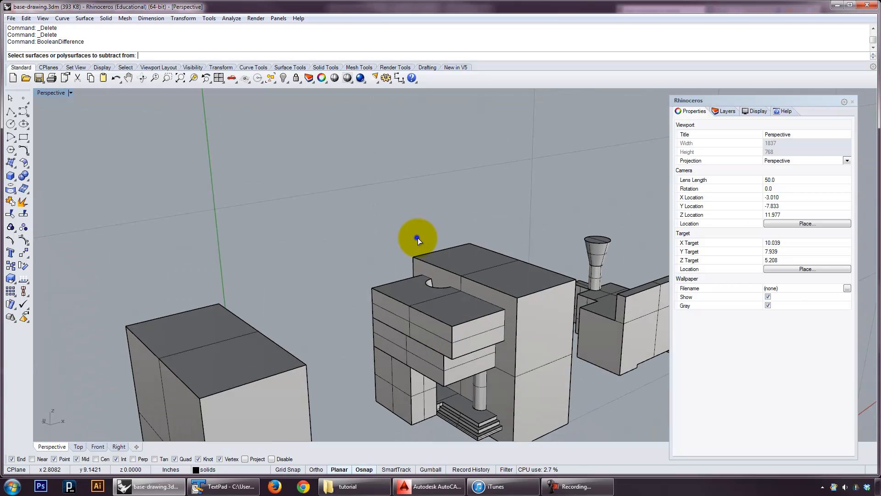
click(518, 317)
right_click(433, 248)
click(400, 306)
right_click(362, 259)
shift+right_drag(437, 337, 364, 271)
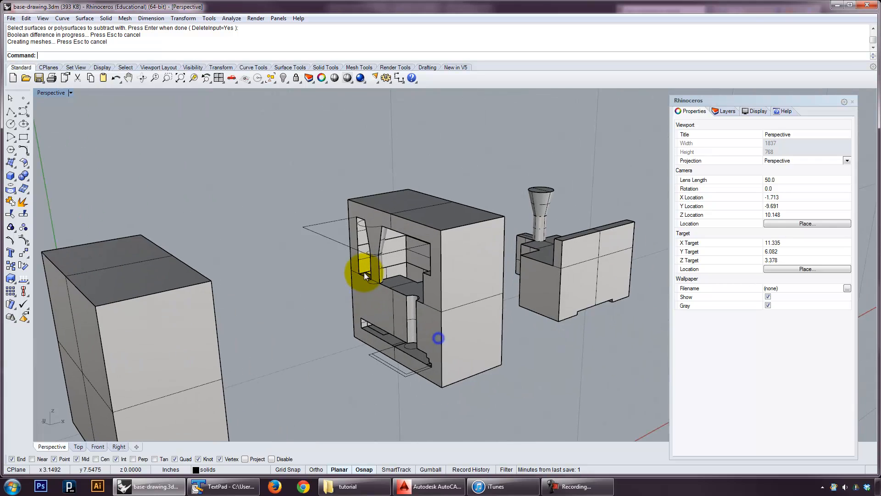
Delete all leftover construction curves around the upper openings and base of the newly carved middle half cube.
click(325, 258)
key(Delete)
scroll(385, 249, up, 4)
click(371, 256)
key(Delete)
click(353, 208)
key(Delete)
click(361, 303)
click(389, 317)
key(Delete)
click(371, 429)
click(368, 434)
key(Delete)
click(426, 426)
click(426, 426)
key(Delete)
Examine the two carved half cubes and their interior voids from several angles.
scroll(330, 375, down, 5)
right_drag(330, 375, 276, 304)
scroll(317, 353, up, 2)
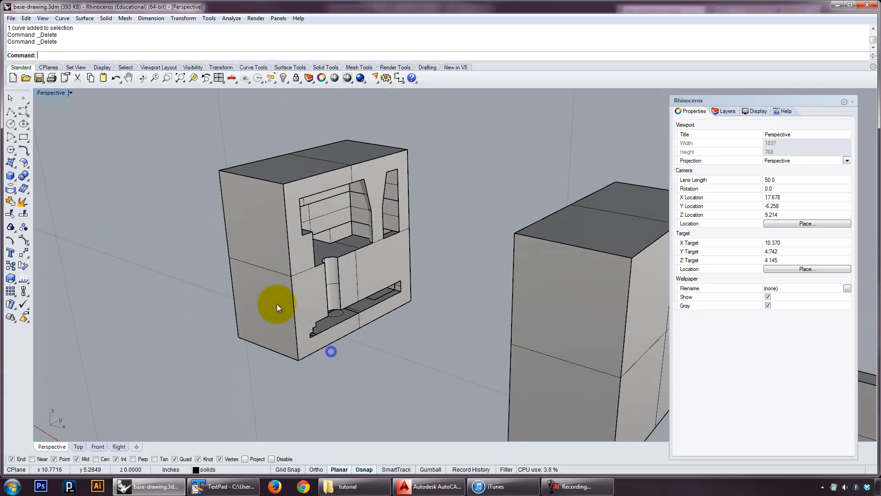
right_drag(522, 334, 410, 322)
scroll(442, 332, down, 6)
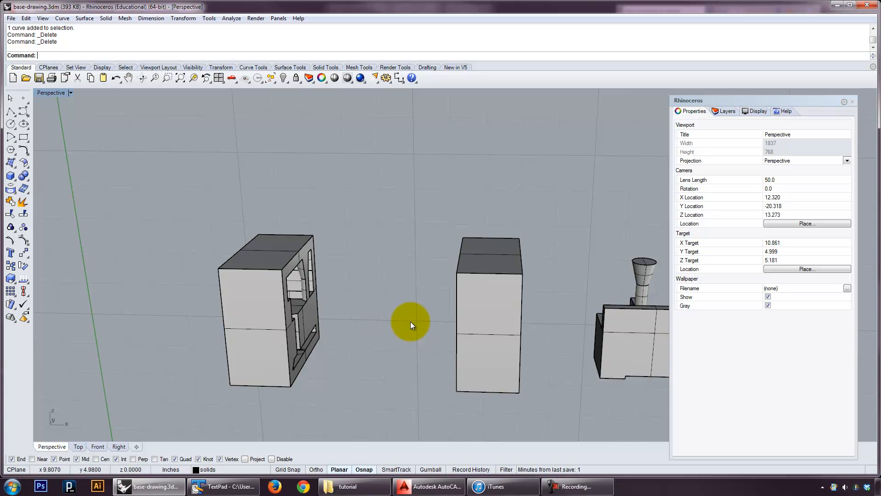
right_drag(410, 321, 354, 344)
scroll(393, 232, up, 5)
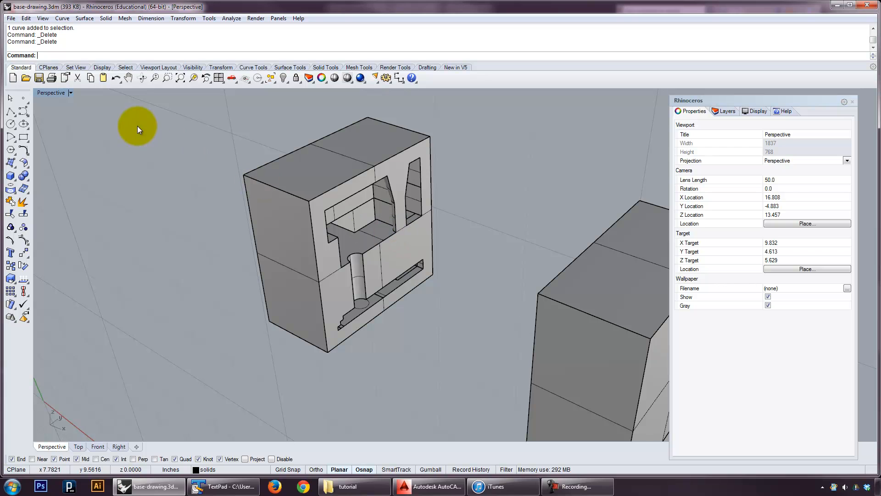
Set the perspective viewport to Technical display mode and view the hidden edges of the three models.
click(54, 93)
click(76, 168)
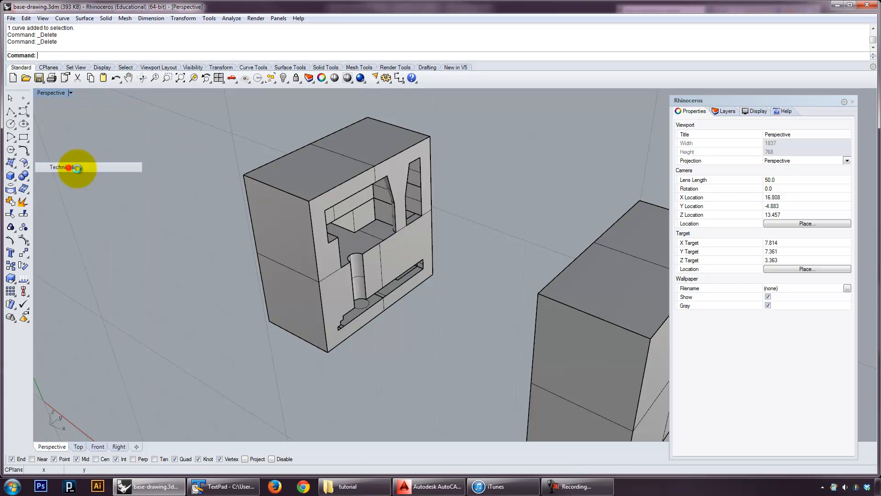
right_drag(437, 236, 472, 295)
scroll(440, 240, down, 8)
right_drag(420, 247, 326, 188)
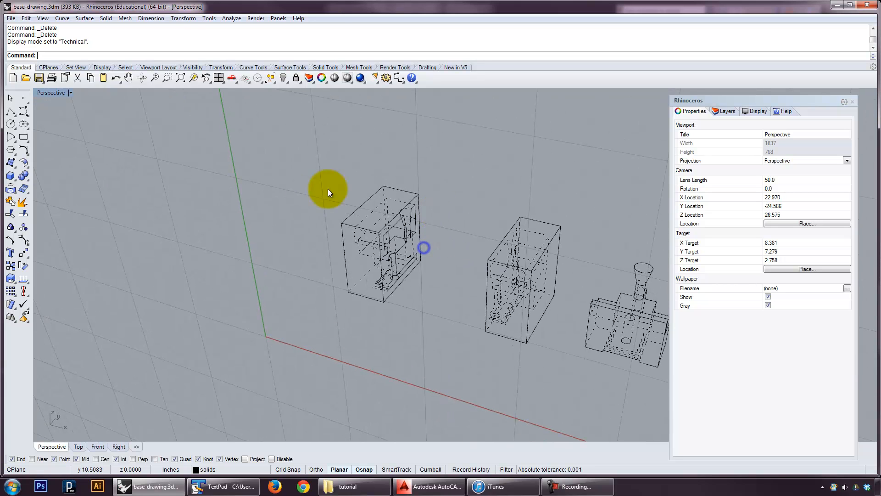
click(46, 93)
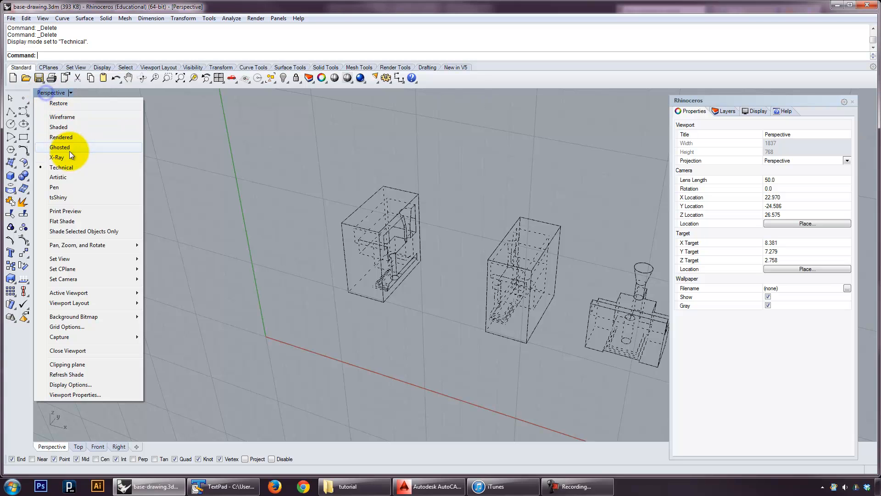
click(260, 170)
shift+right_drag(612, 311, 540, 285)
shift+right_drag(415, 272, 504, 284)
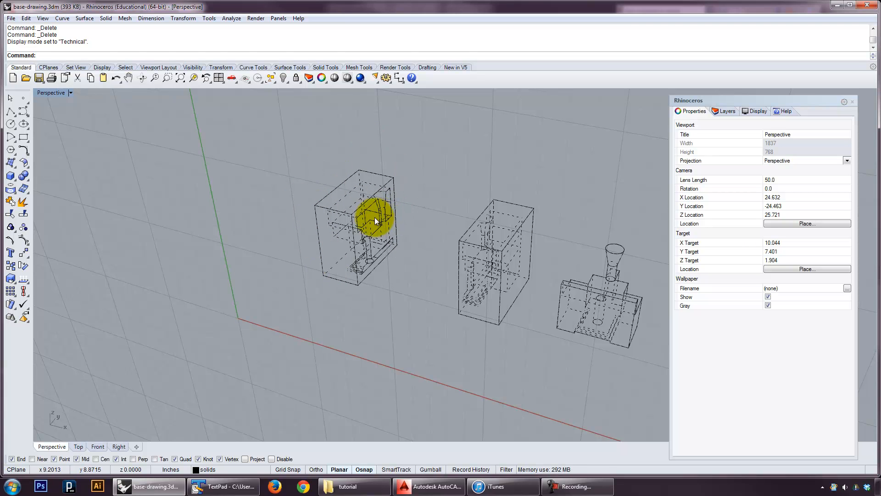
Set the perspective viewport to Wireframe display mode and bring all three models into view.
click(51, 92)
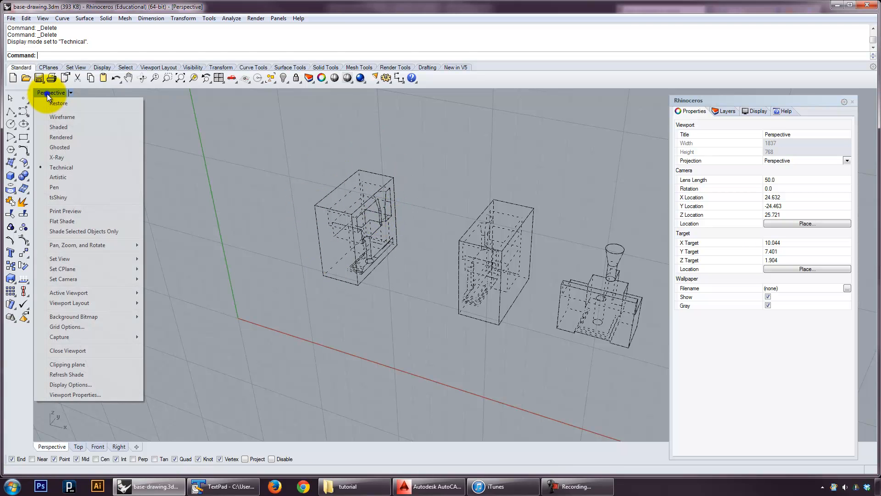
click(63, 117)
right_drag(321, 211, 385, 205)
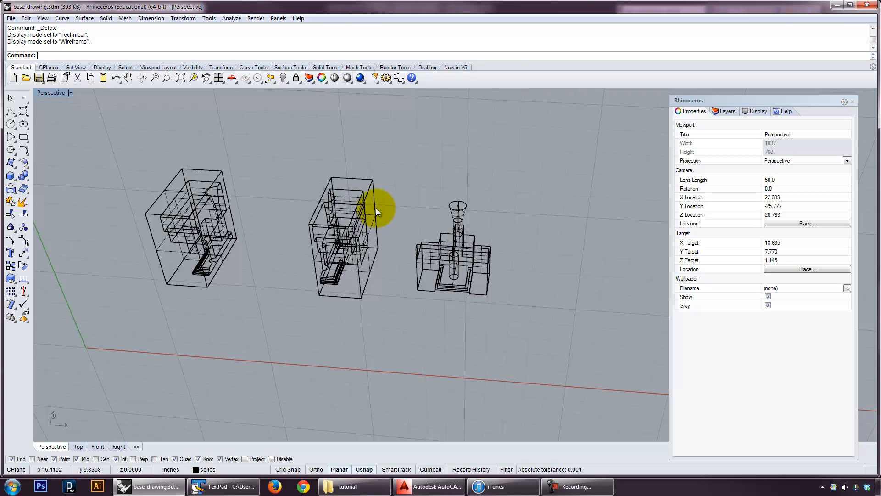
scroll(381, 211, up, 2)
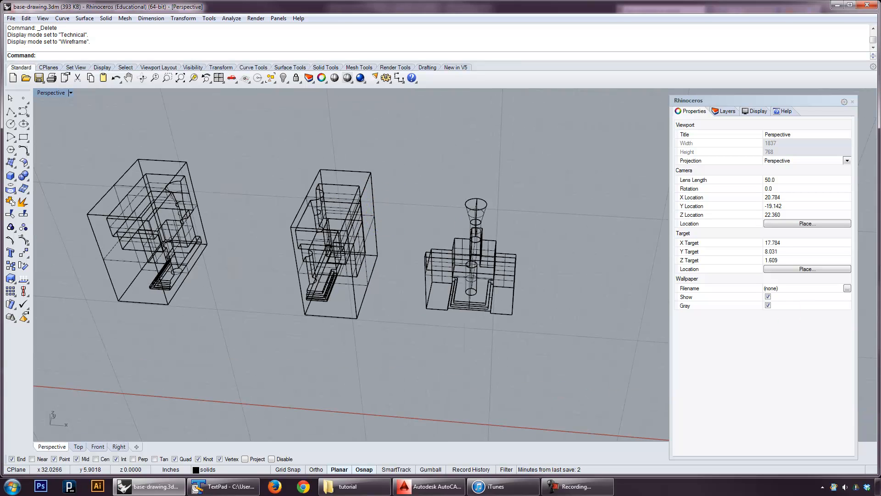